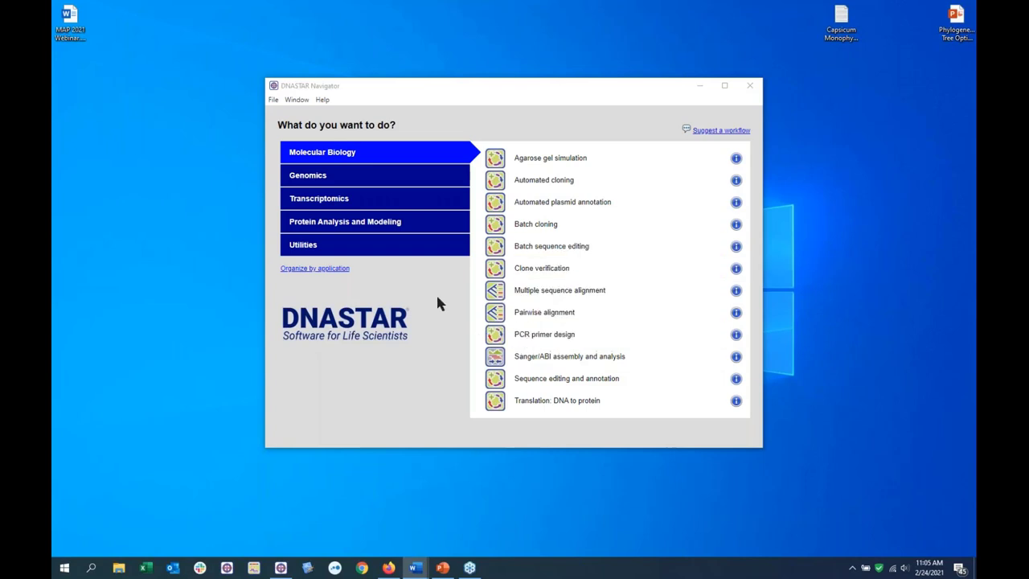
# List the available DNASTAR tools by application and launch MegAlign Pro
pyautogui.click(328, 270)
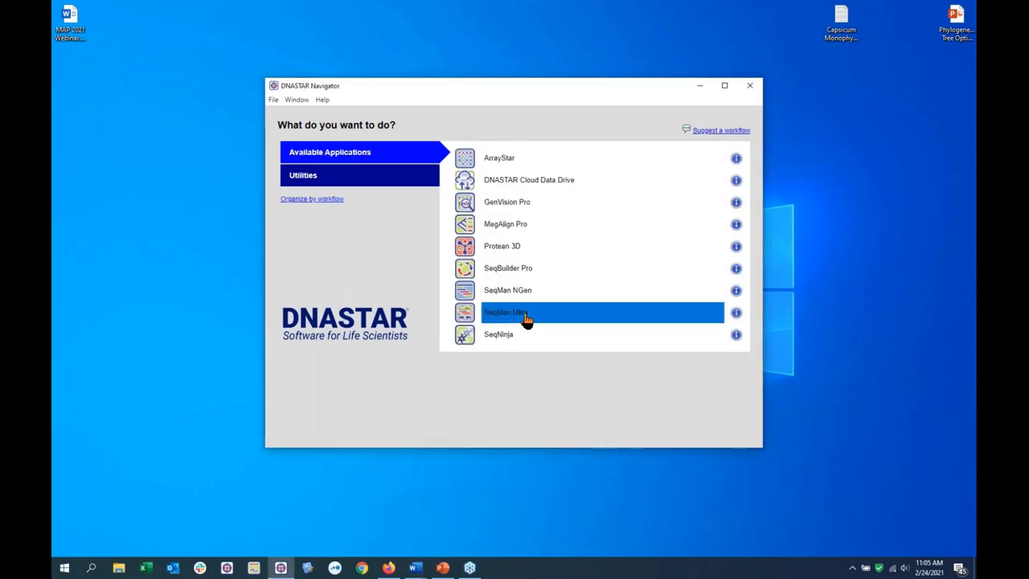
pyautogui.click(534, 229)
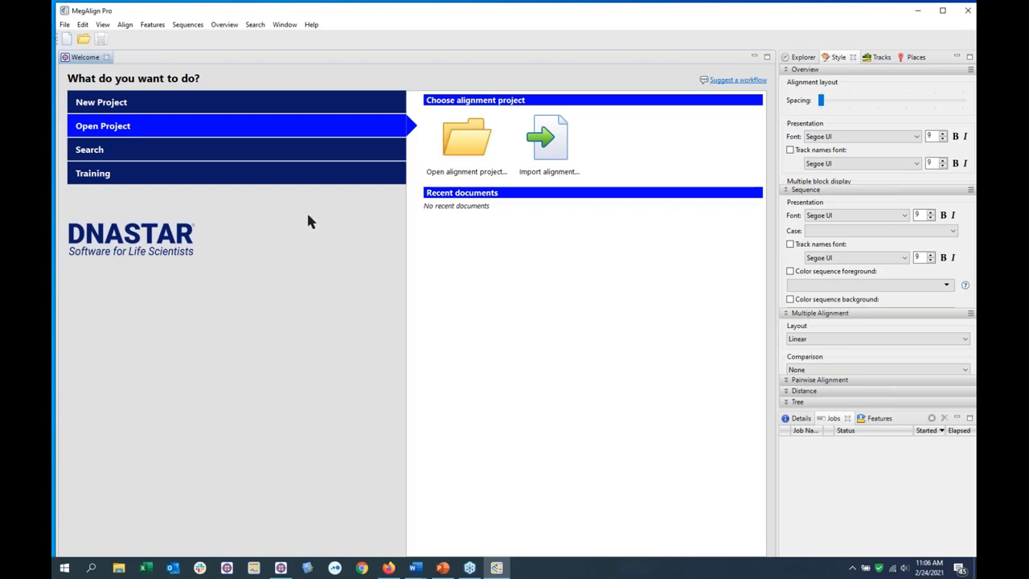
# Look through the Training, Search and Open Project sections of the welcome page
pyautogui.click(170, 179)
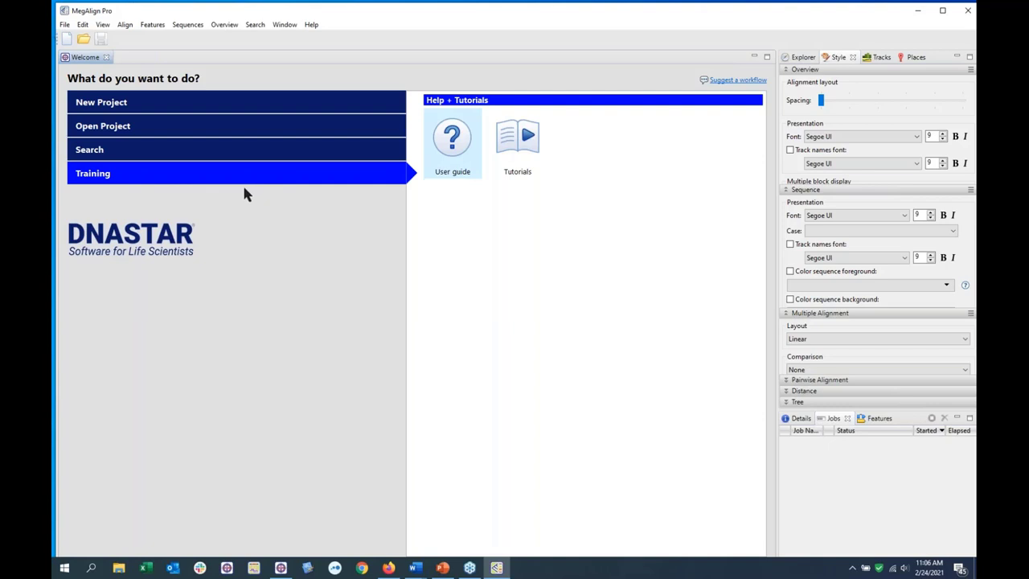
pyautogui.click(190, 154)
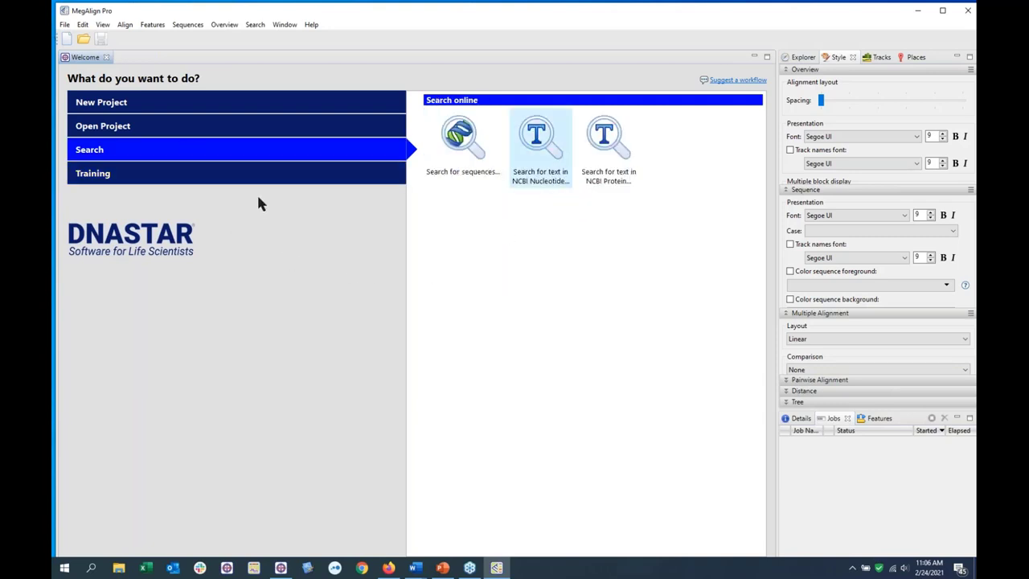
pyautogui.click(190, 126)
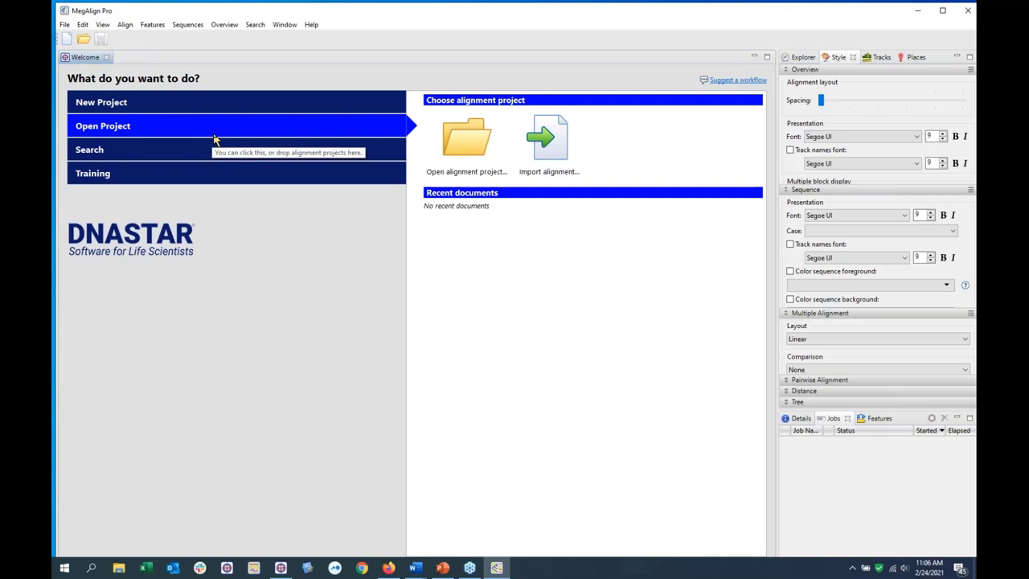
# Load the Capsicum Monophy... sequence file from the desktop into a new alignment project
pyautogui.click(191, 102)
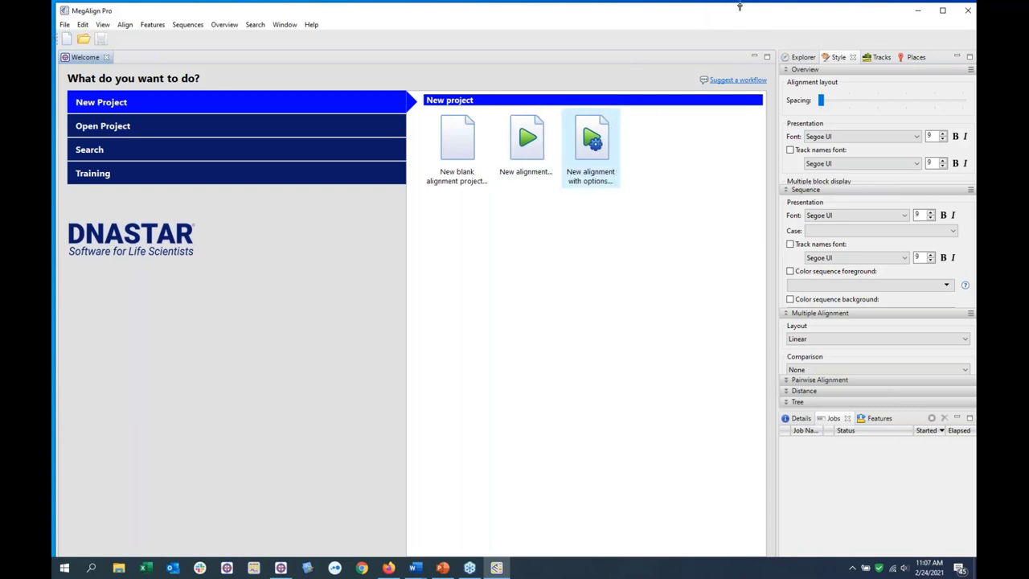
pyautogui.moveTo(754, 18); pyautogui.dragTo(727, 67)
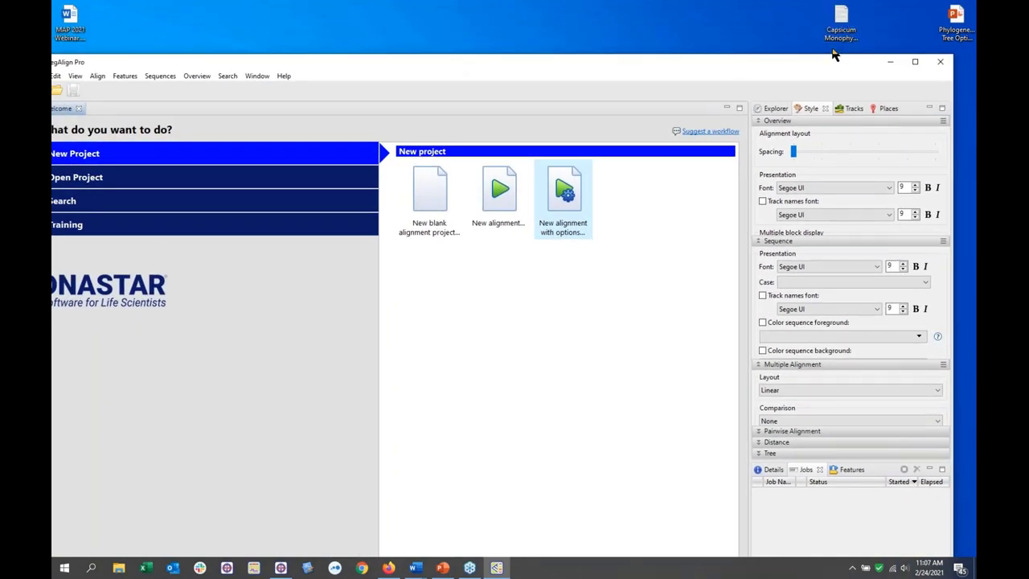
pyautogui.doubleClick(841, 18)
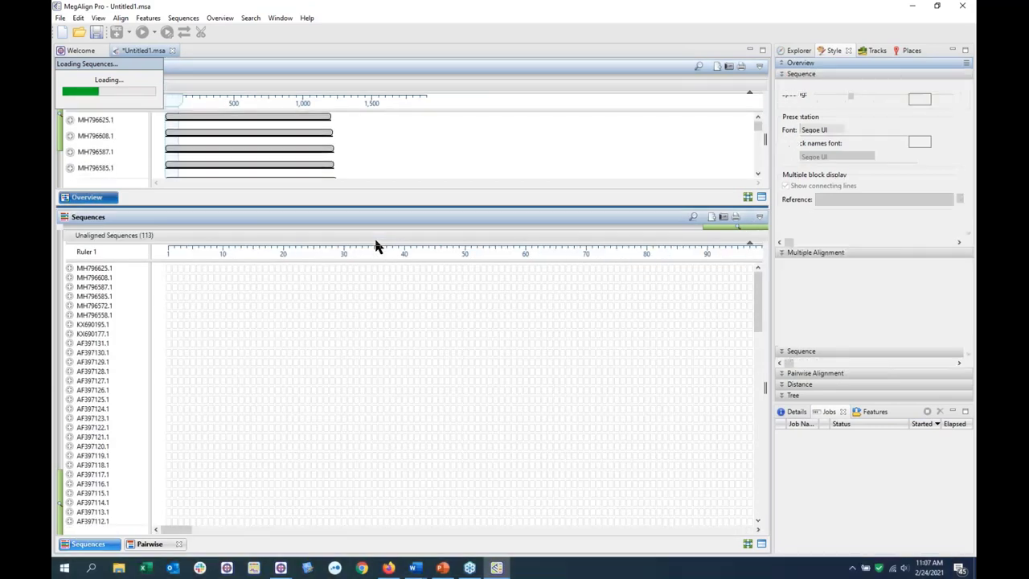
pyautogui.click(60, 17)
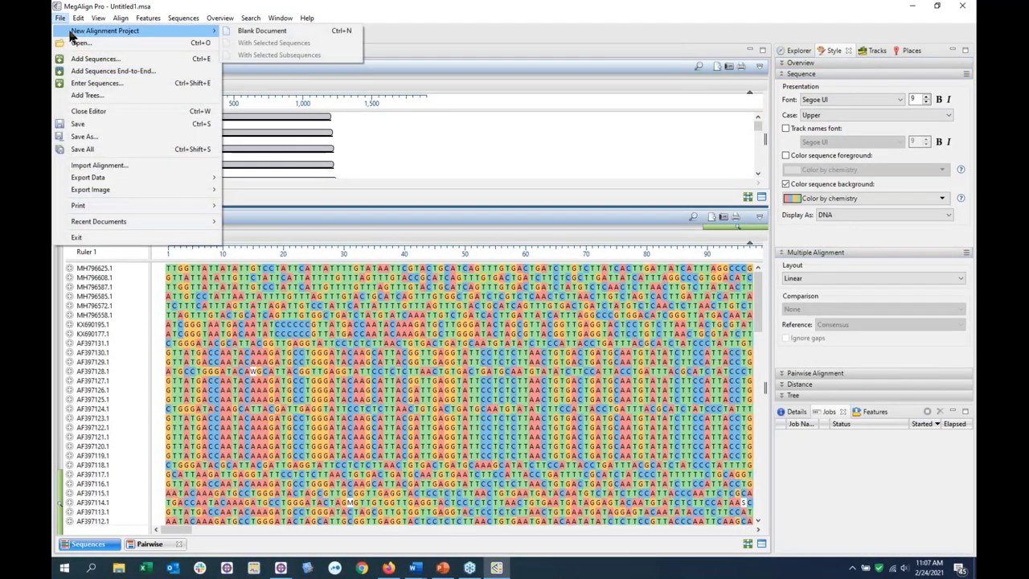
pyautogui.moveTo(76, 23)
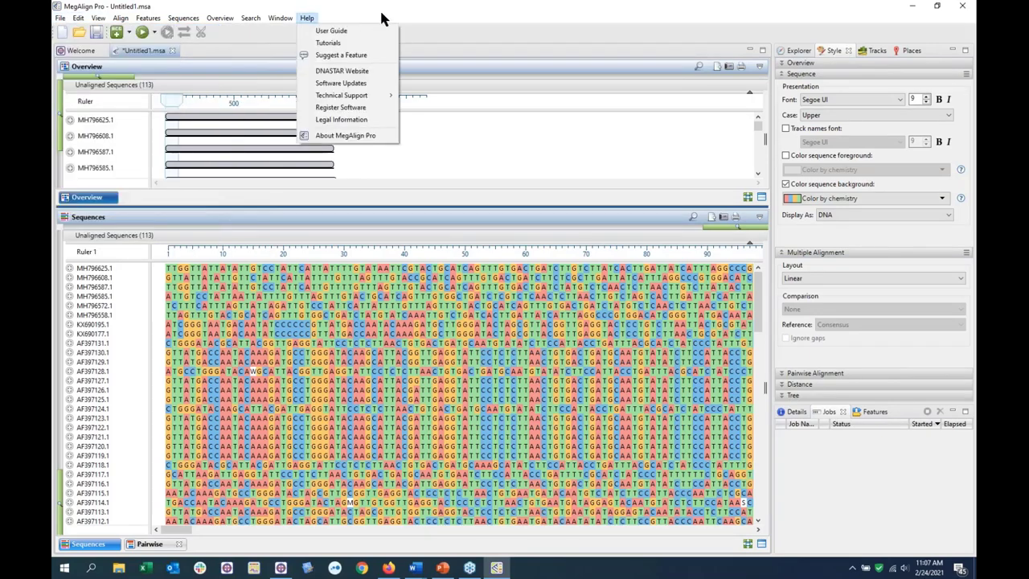
pyautogui.click(184, 156)
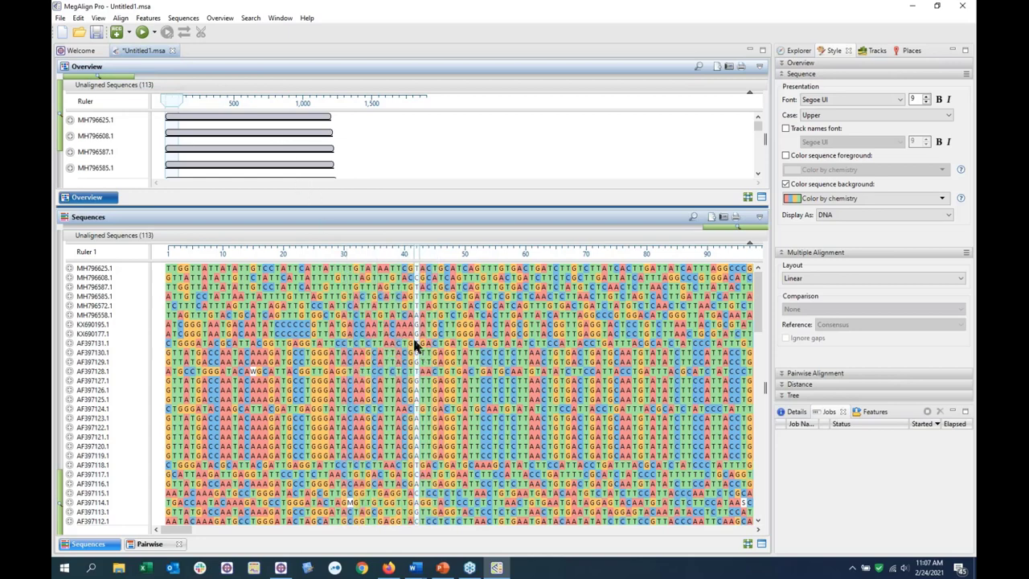
# Set up an NCBI Nucleotide text search with Organism and Gene Name criteria, and close it without running it
pyautogui.click(249, 20)
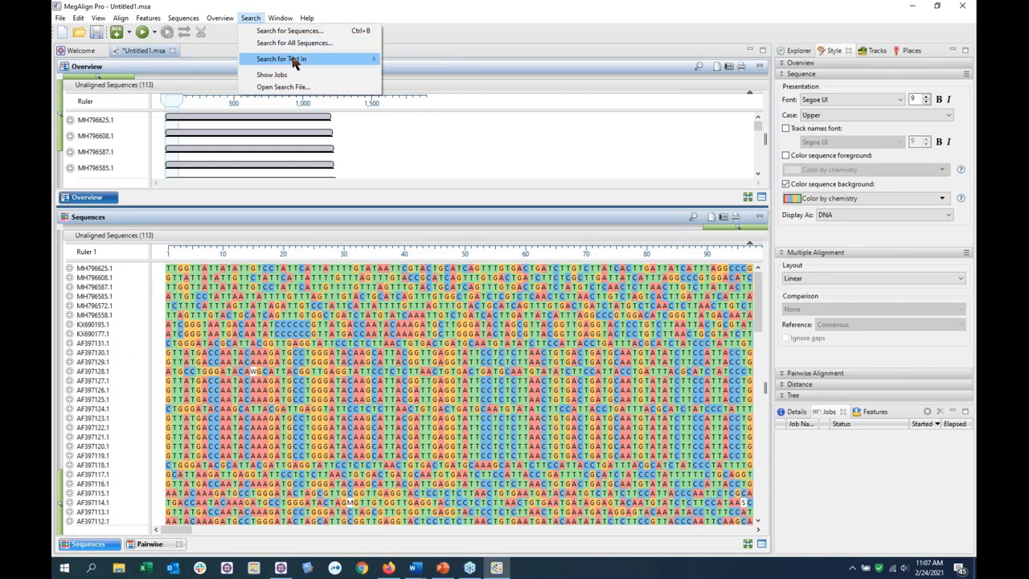
pyautogui.moveTo(286, 59)
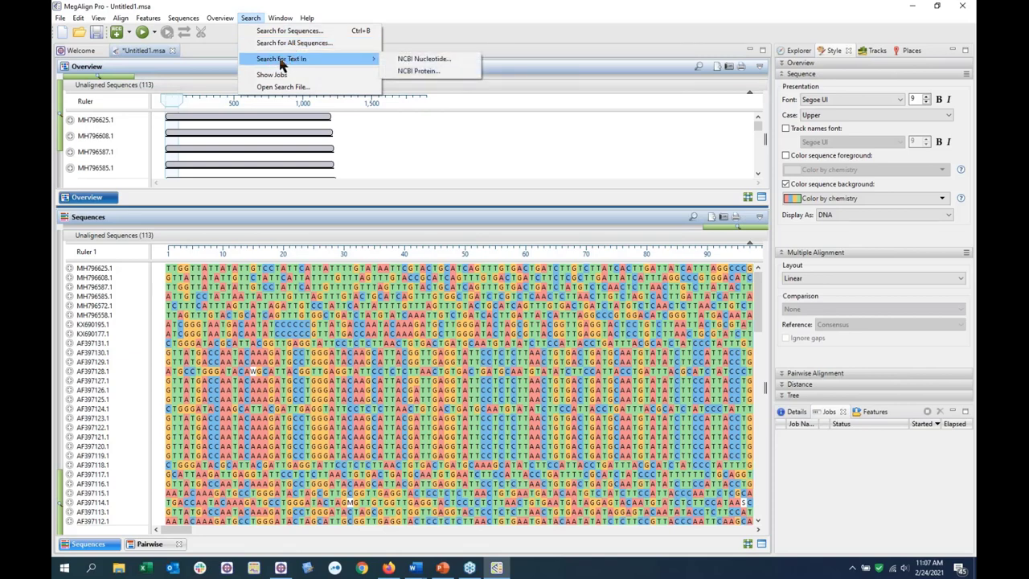
pyautogui.click(426, 59)
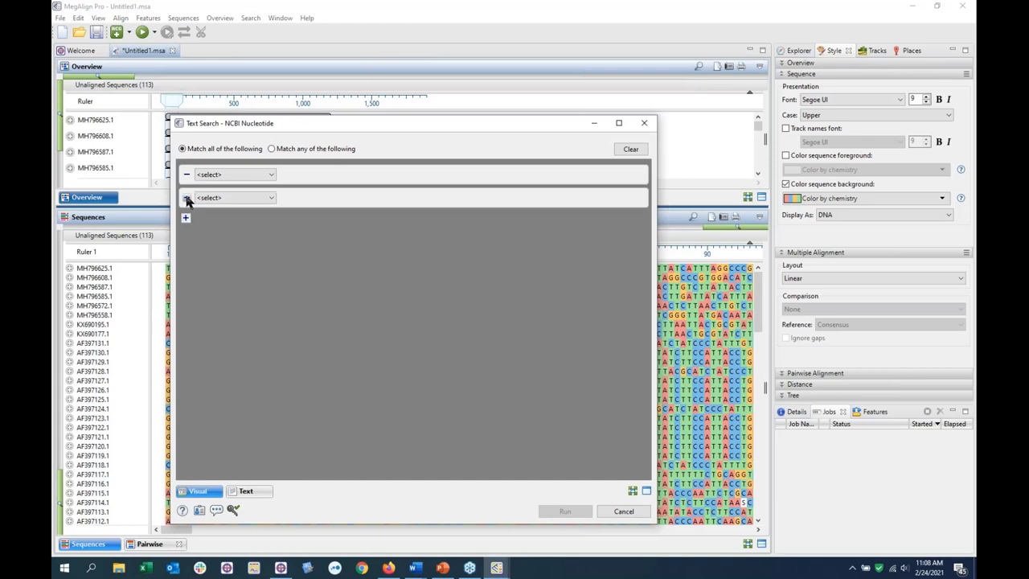
pyautogui.click(186, 196)
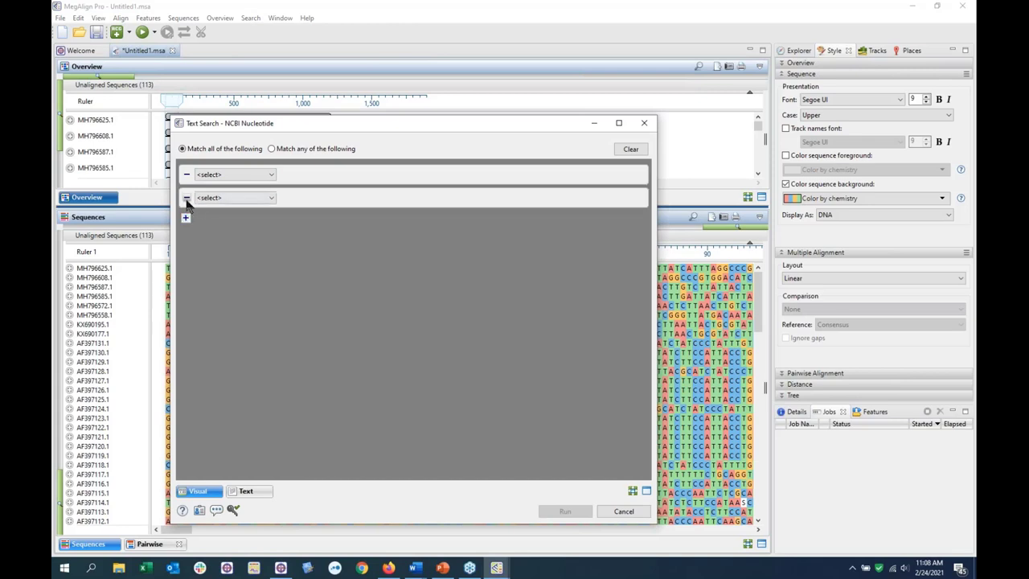
pyautogui.click(272, 175)
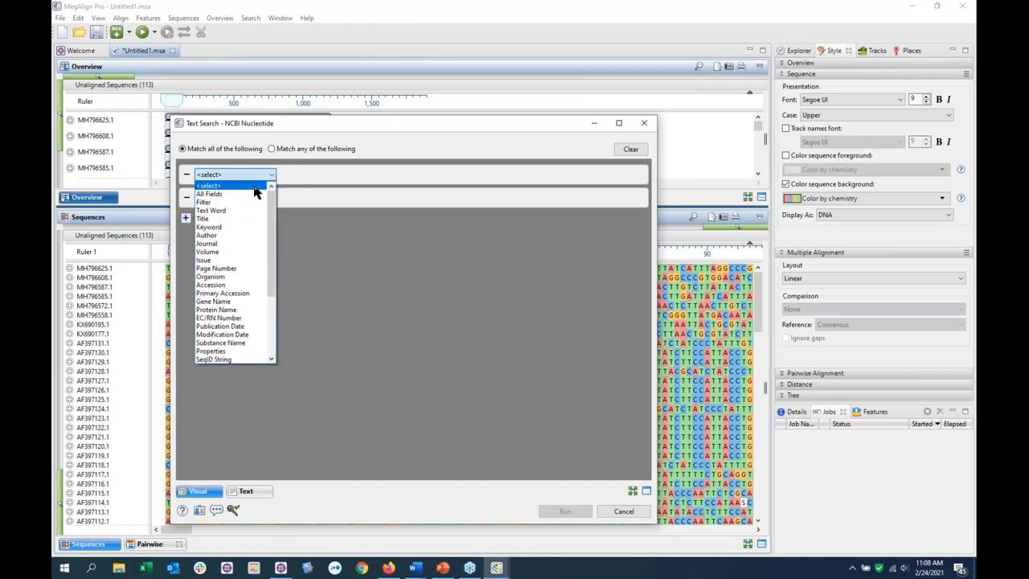
pyautogui.click(213, 277)
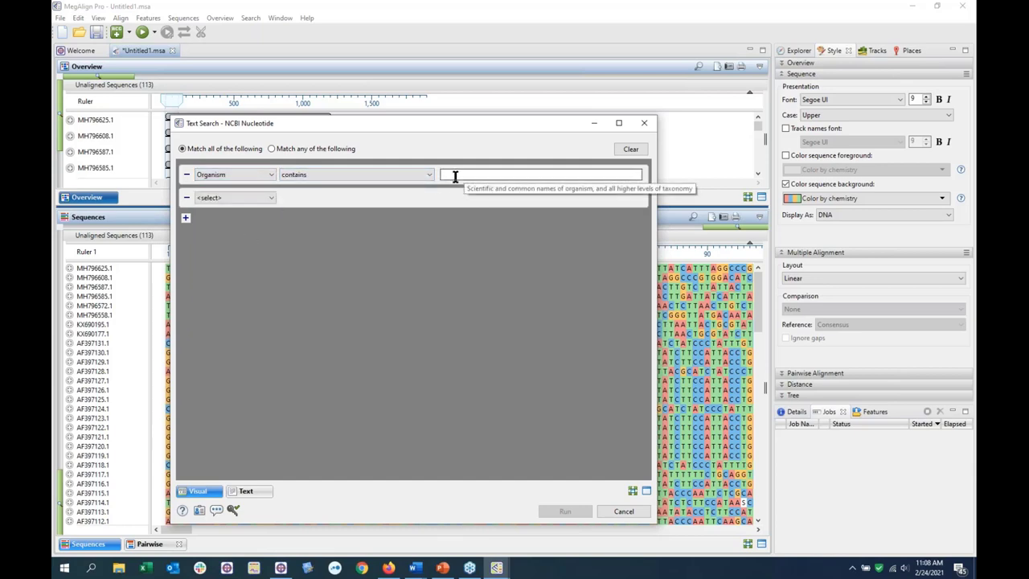
pyautogui.click(270, 200)
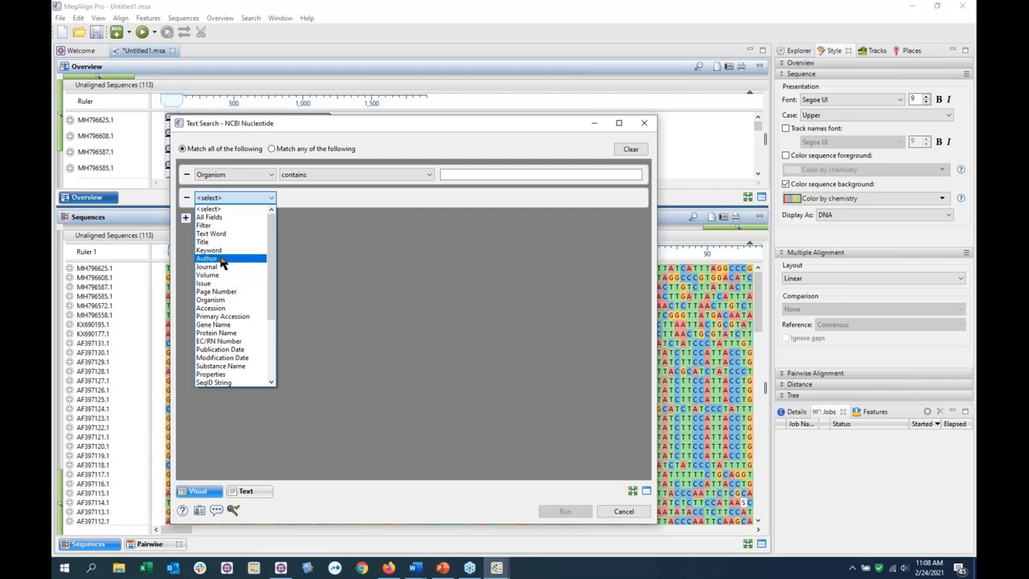
pyautogui.click(224, 325)
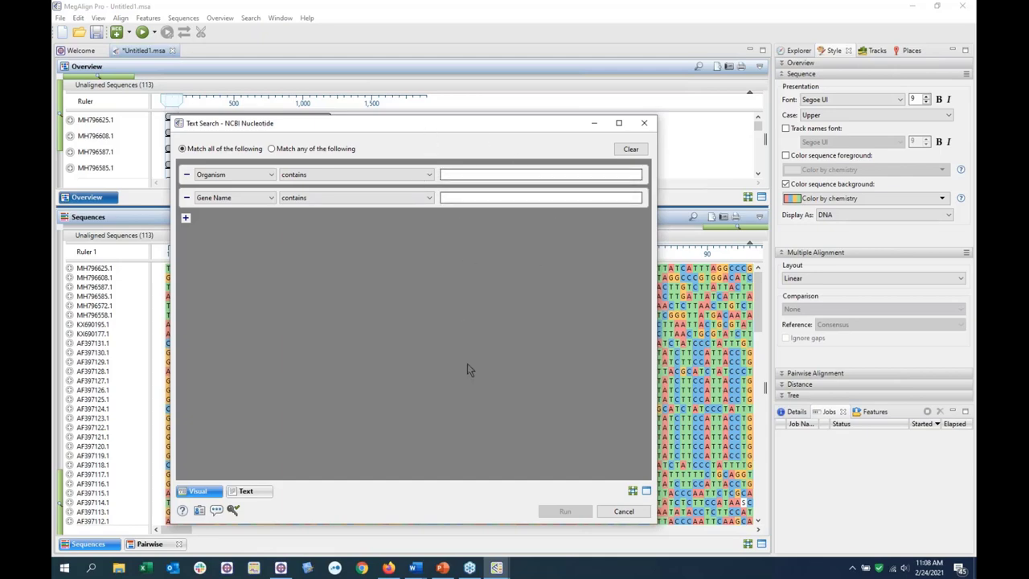
pyautogui.click(619, 511)
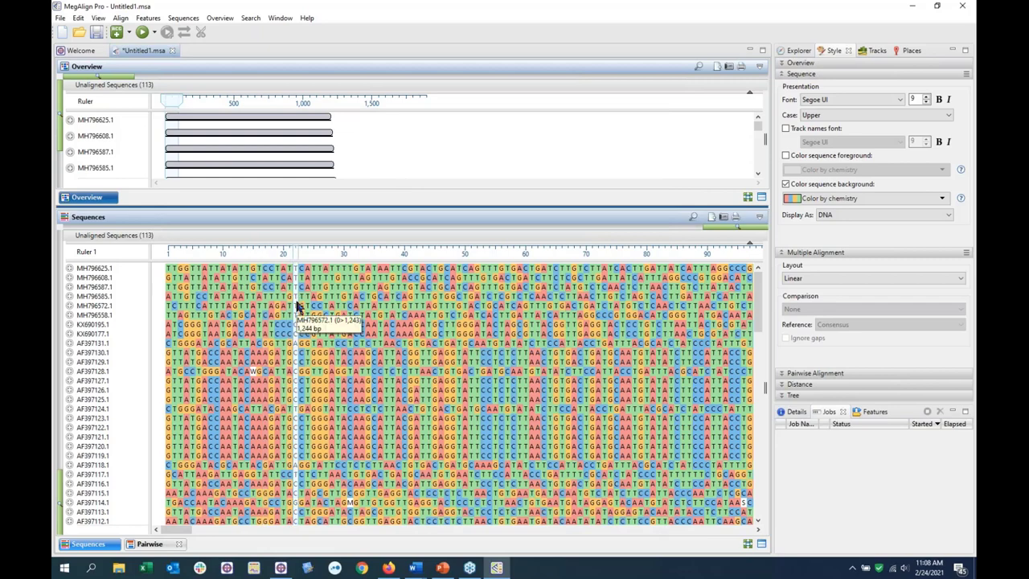
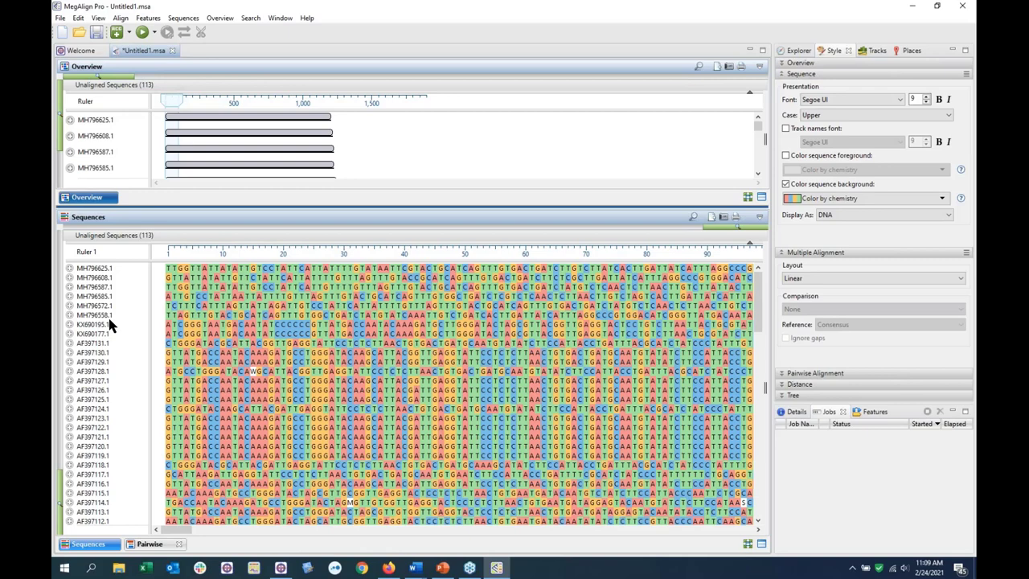
# Relabel all the sequences with fields, showing Organism first and Default name second
pyautogui.hotkey('ctrl', 'a')
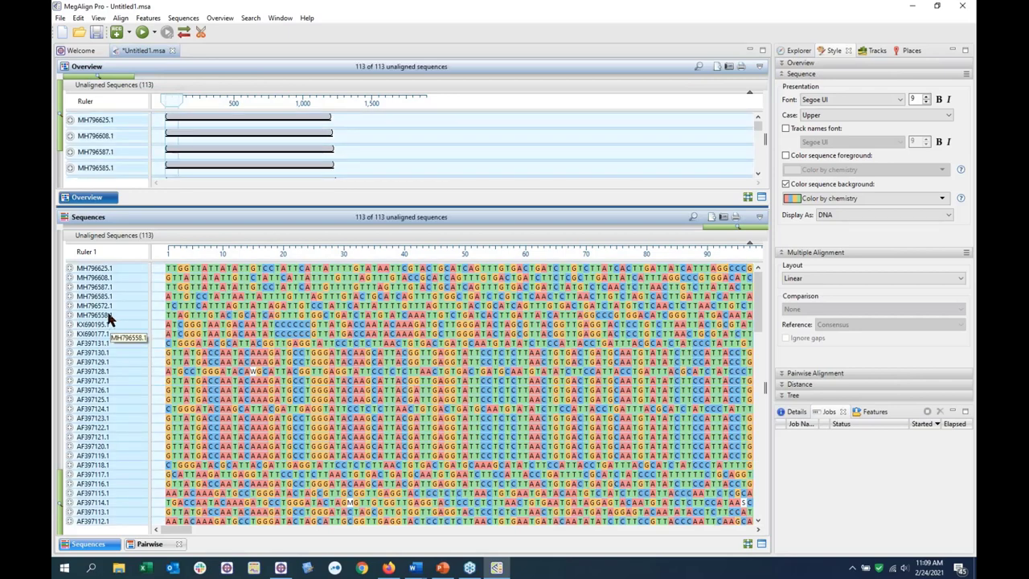
pyautogui.rightClick(110, 315)
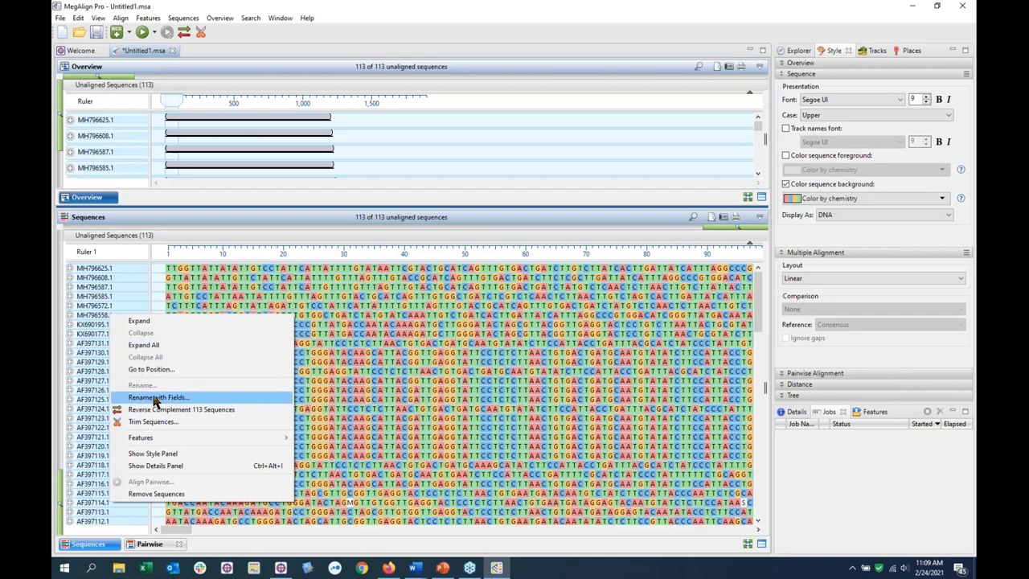
pyautogui.click(157, 398)
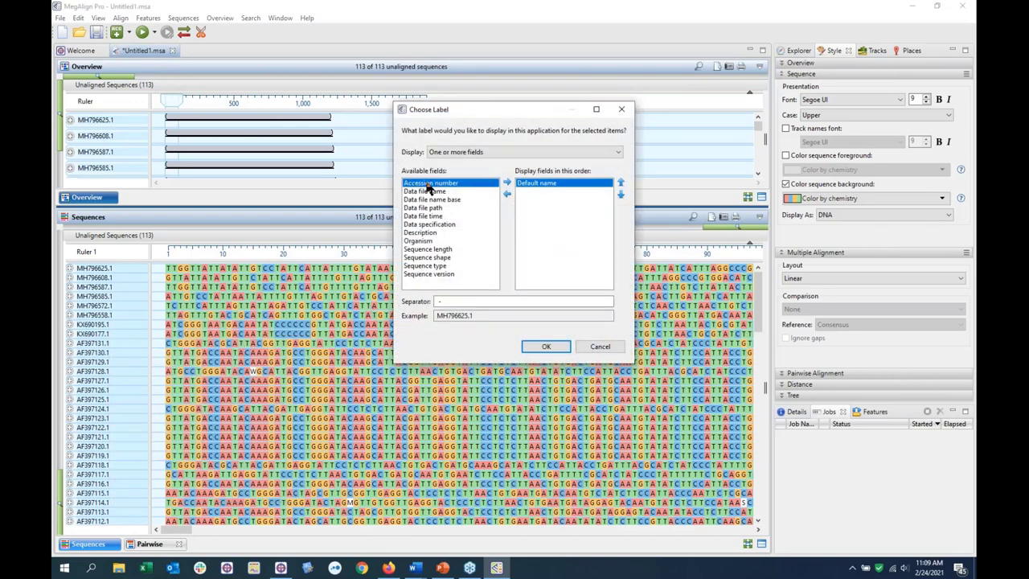
pyautogui.click(418, 241)
pyautogui.click(508, 186)
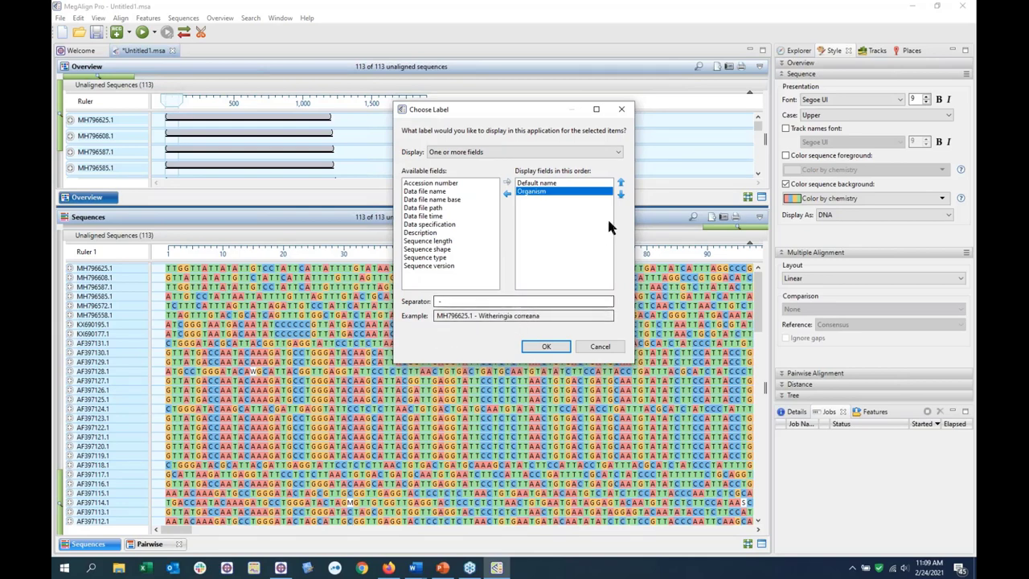
pyautogui.click(620, 183)
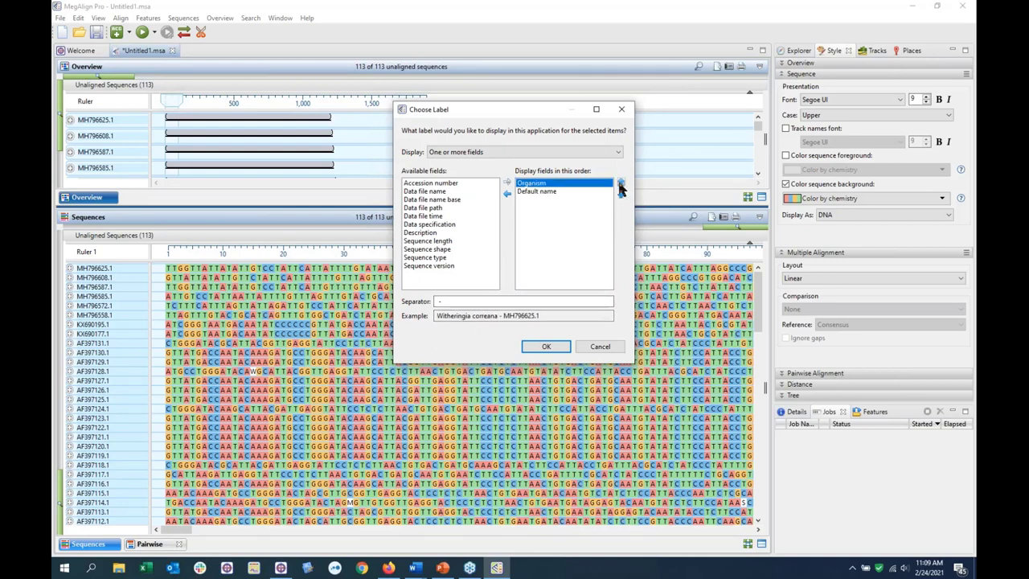
pyautogui.click(556, 351)
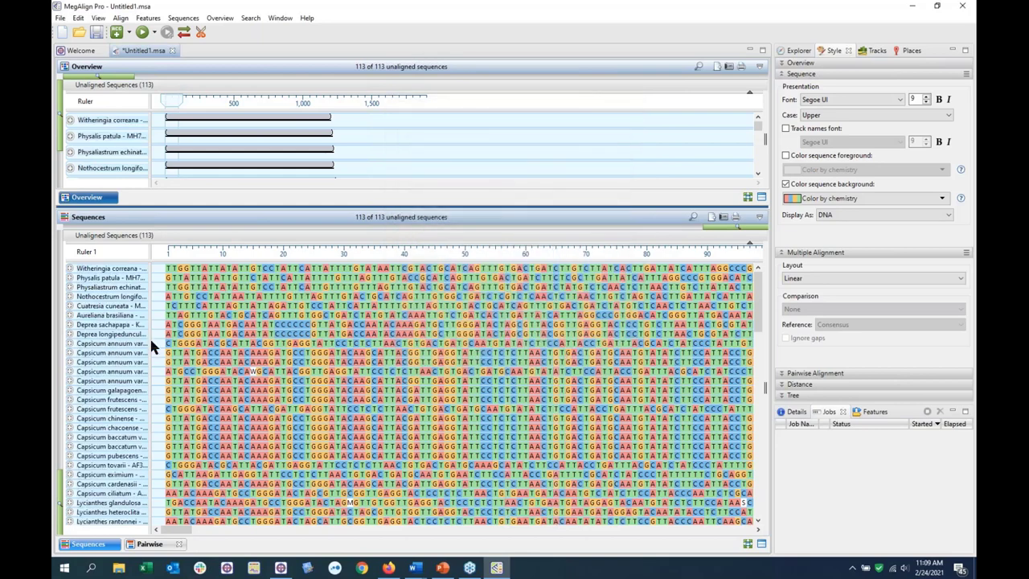
# Adjust the name column's width in the Sequences view for the longer labels and select the second Capsicum annuum var. annuum sequence
pyautogui.moveTo(160, 352); pyautogui.dragTo(218, 352)
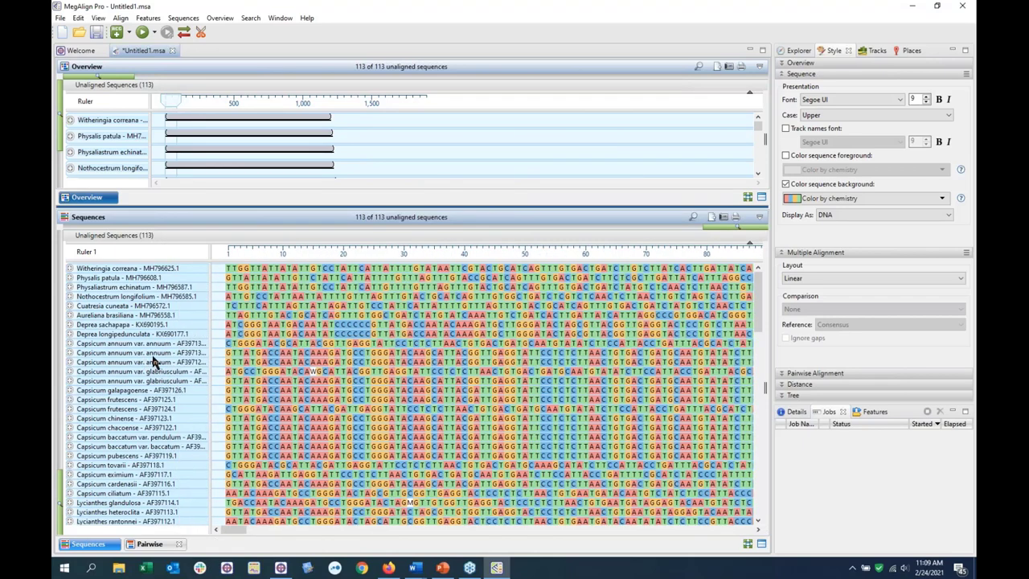
pyautogui.click(165, 354)
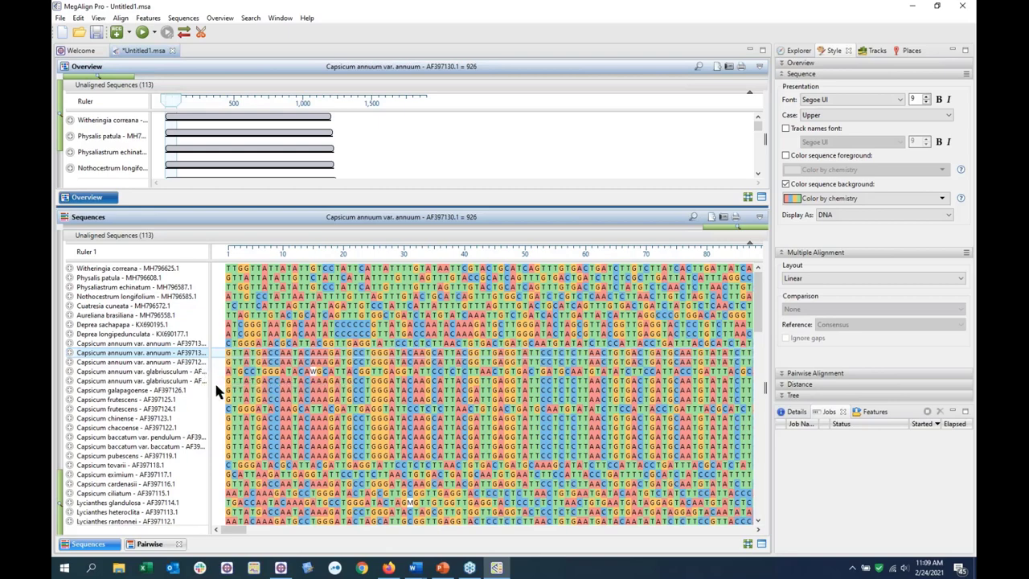
pyautogui.moveTo(208, 385); pyautogui.dragTo(169, 385)
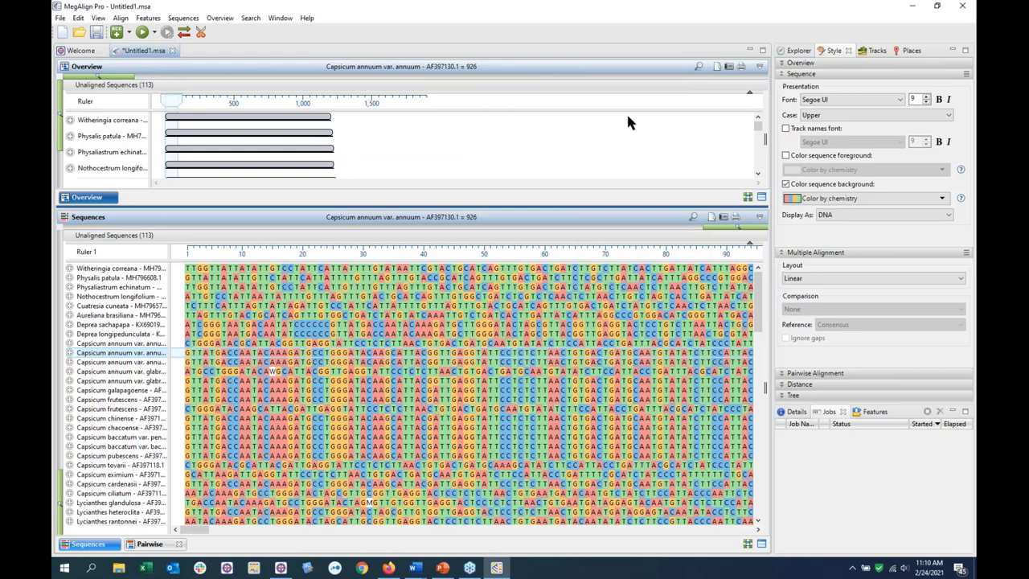
# Detach the Overview into its own maximized window and examine the lengths of the unaligned sequences
pyautogui.click(758, 68)
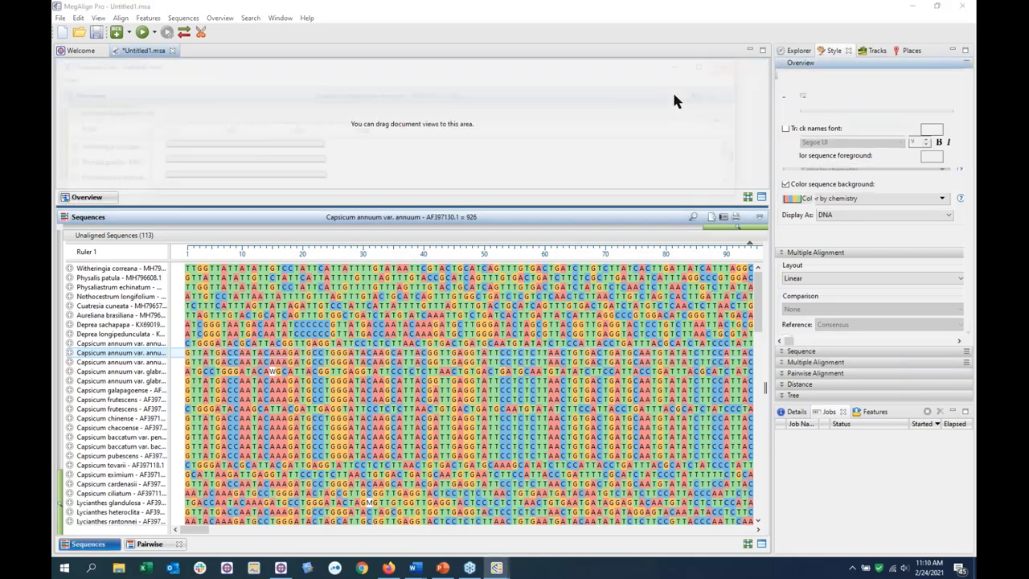
pyautogui.click(725, 68)
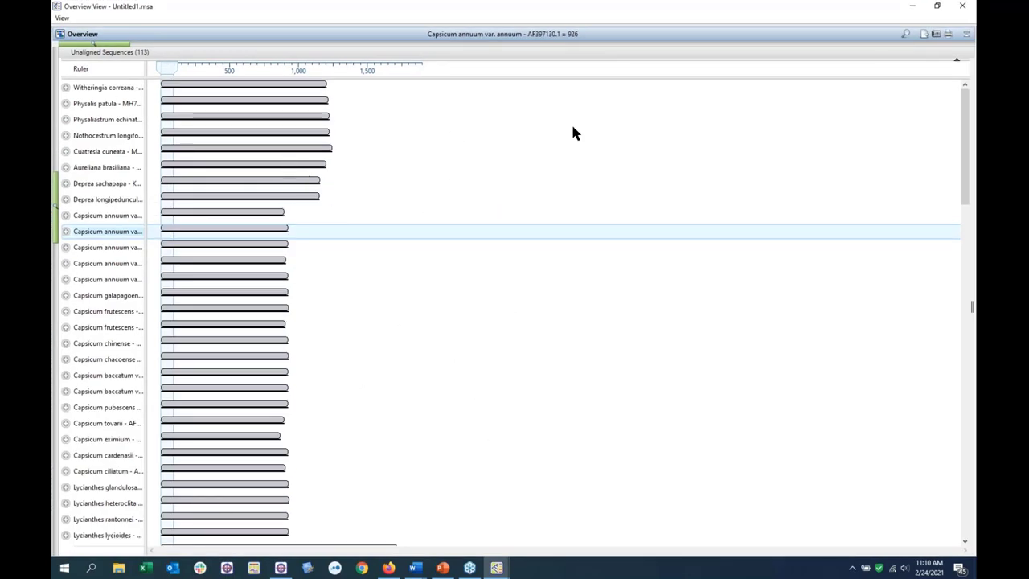
pyautogui.moveTo(774, 11); pyautogui.dragTo(693, 52)
pyautogui.click(849, 55)
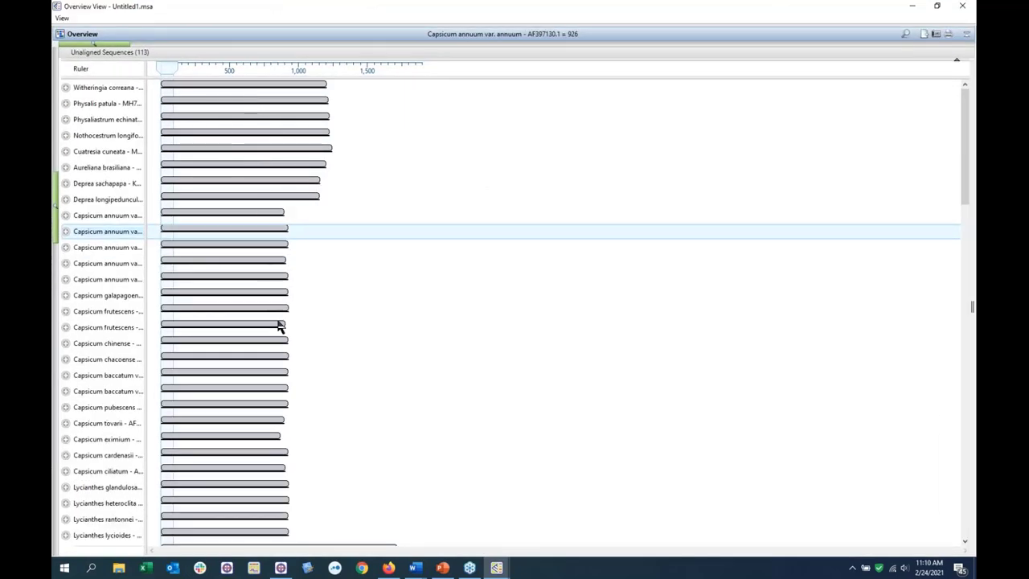
pyautogui.scroll(-1, 268, 399)
pyautogui.scroll(-10, 267, 402)
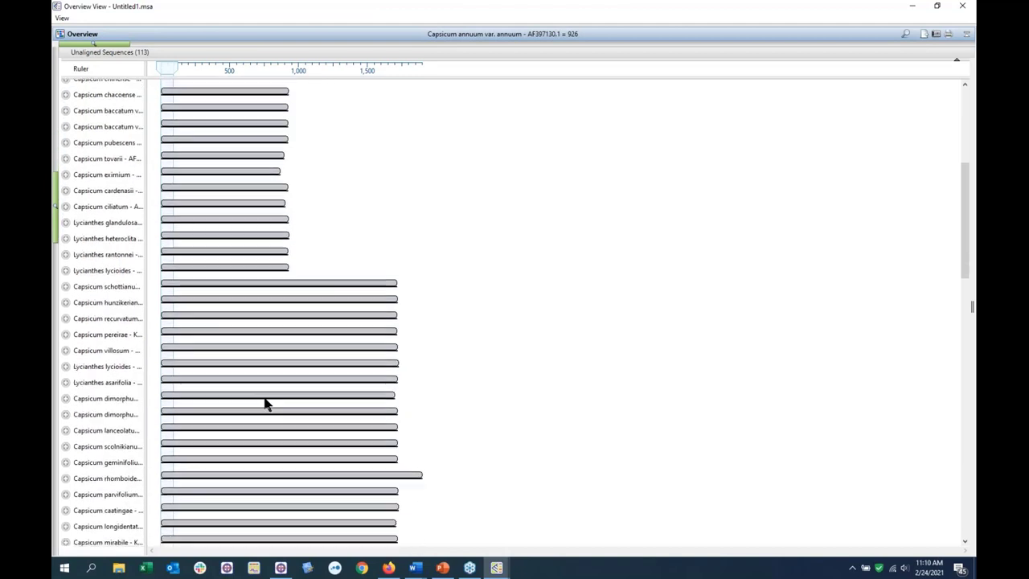
pyautogui.scroll(-7, 533, 372)
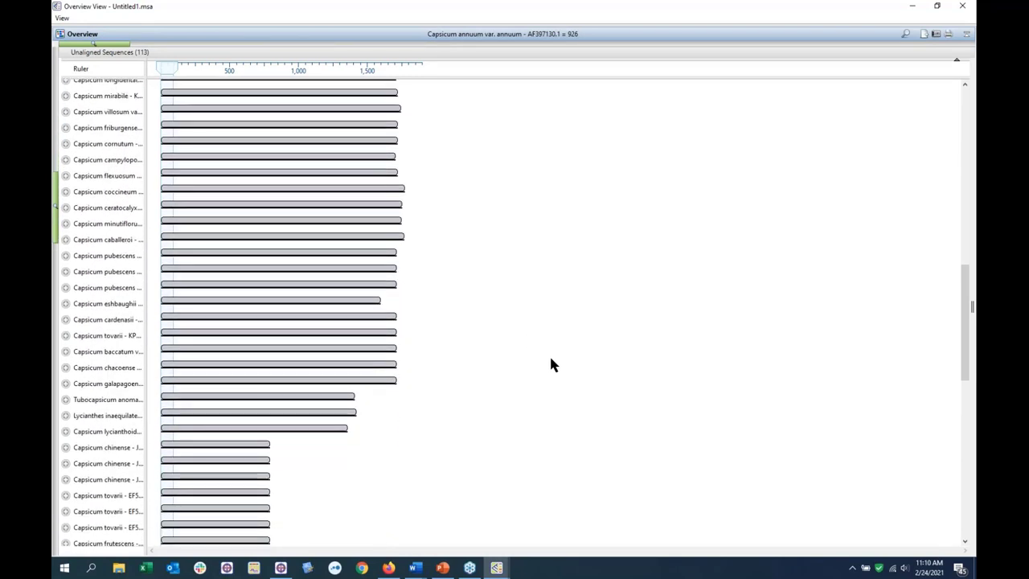
# Return the Overview to the project window and align all the unaligned sequences using MAFFT
pyautogui.moveTo(964, 386); pyautogui.dragTo(936, 327)
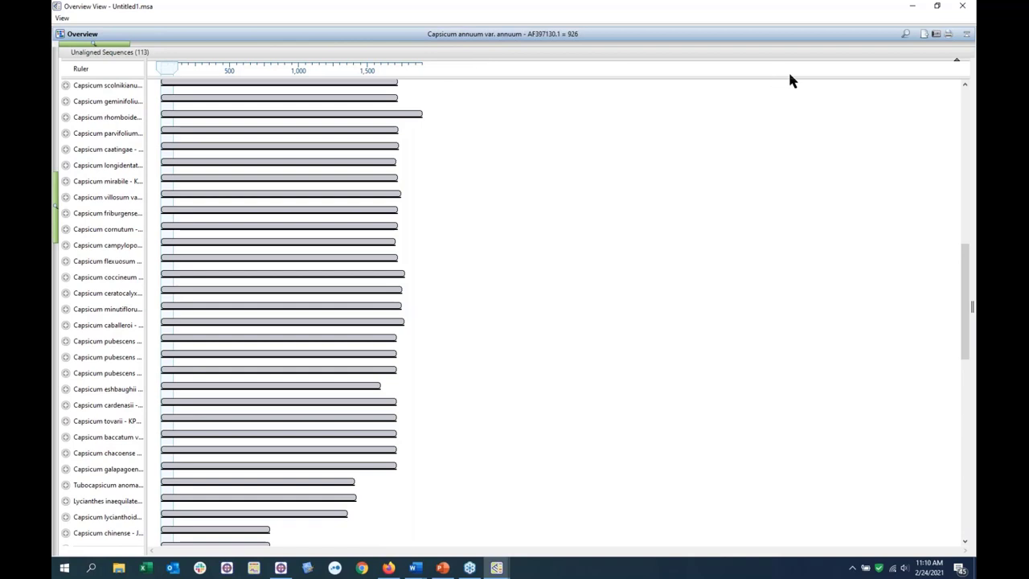
pyautogui.click(966, 40)
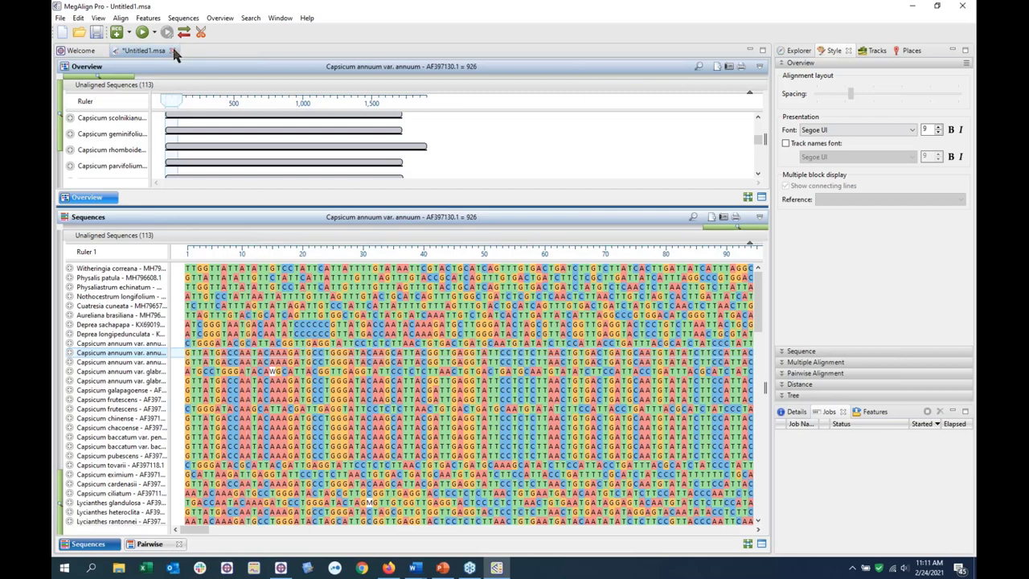
pyautogui.click(155, 32)
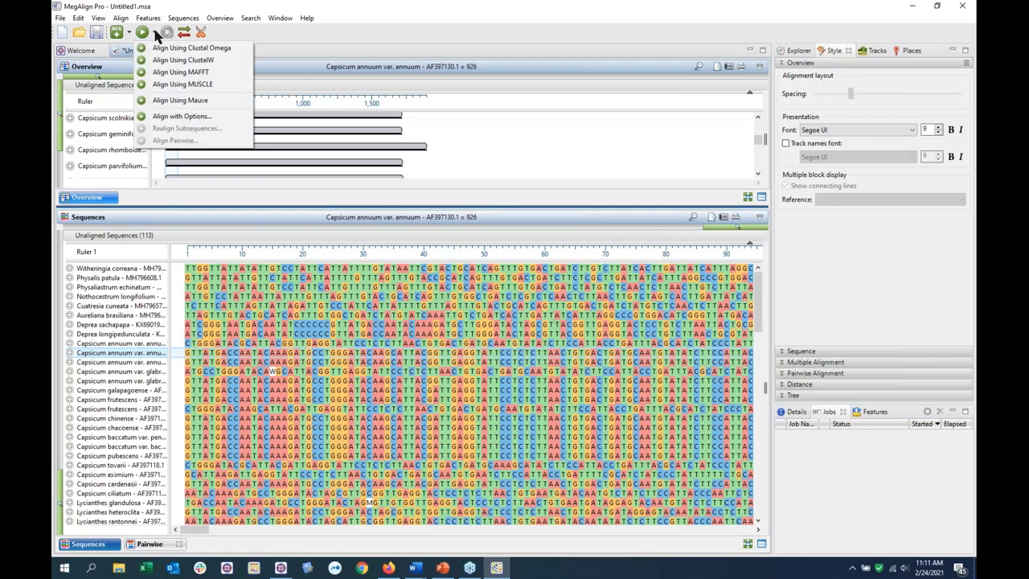
pyautogui.click(120, 18)
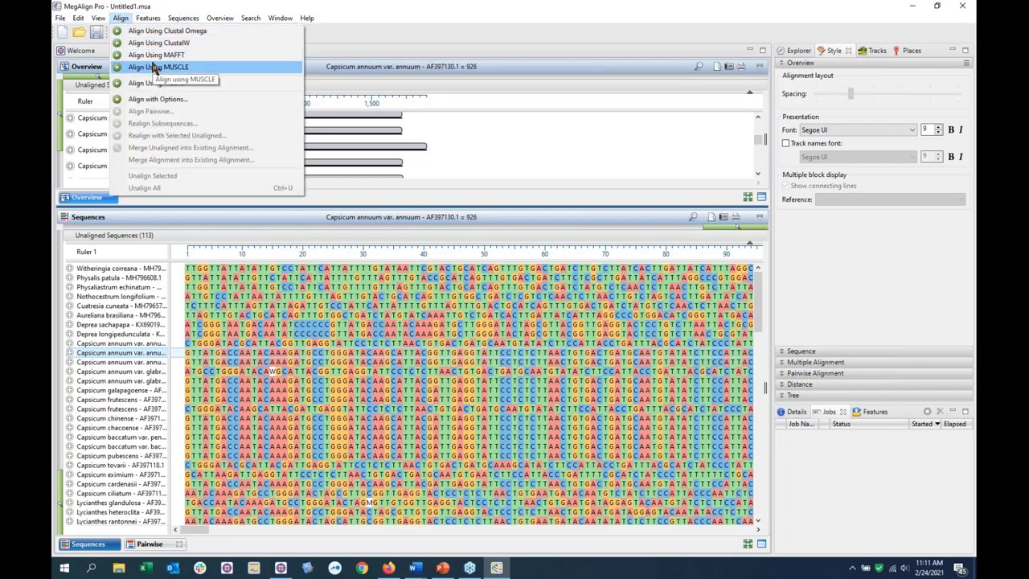
pyautogui.click(194, 56)
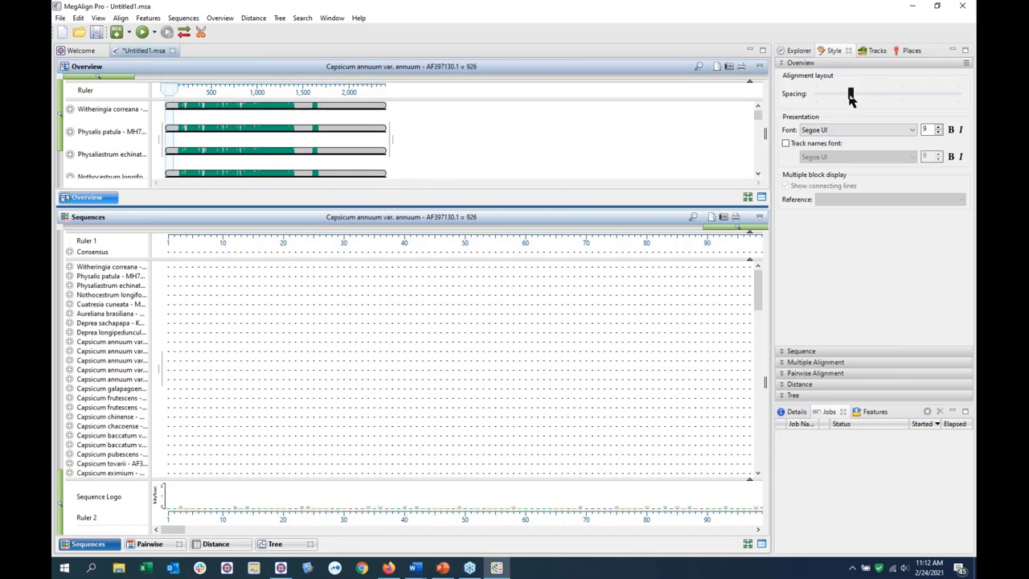
# Reduce the Overview's alignment spacing to the minimum and detach the Overview into its own window
pyautogui.moveTo(849, 94); pyautogui.dragTo(812, 95)
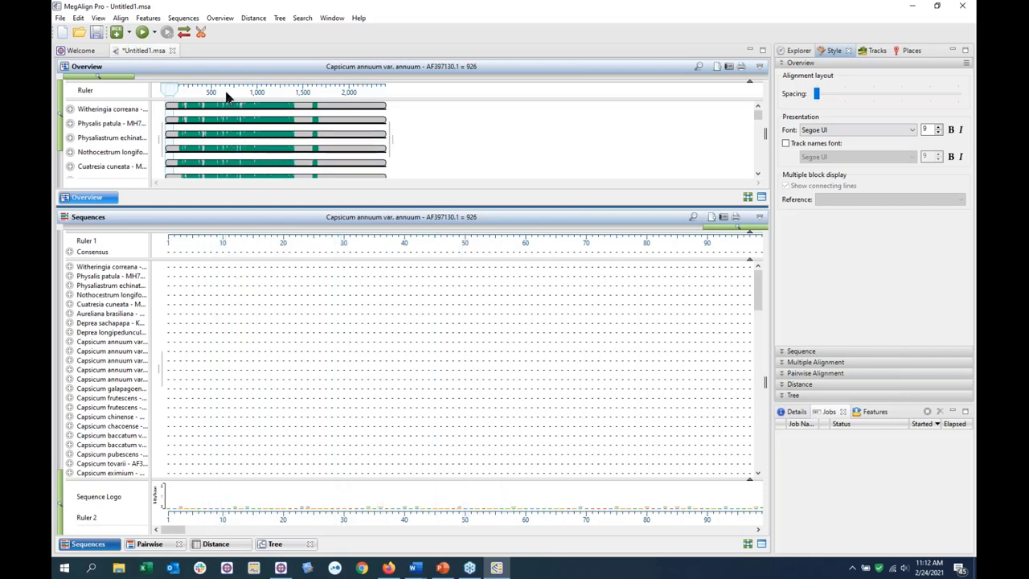
pyautogui.moveTo(169, 92); pyautogui.dragTo(190, 98)
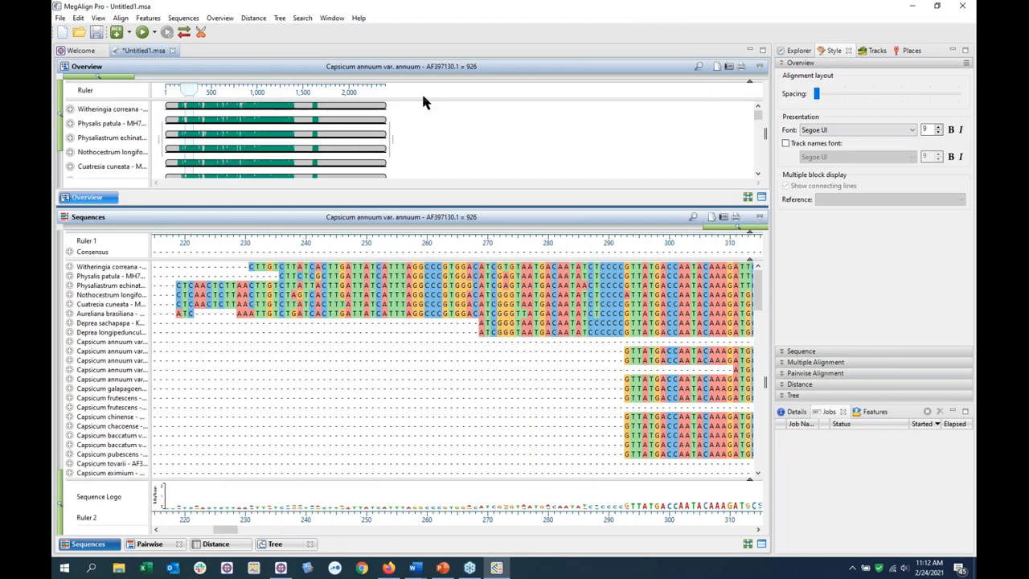
pyautogui.click(759, 67)
pyautogui.click(731, 69)
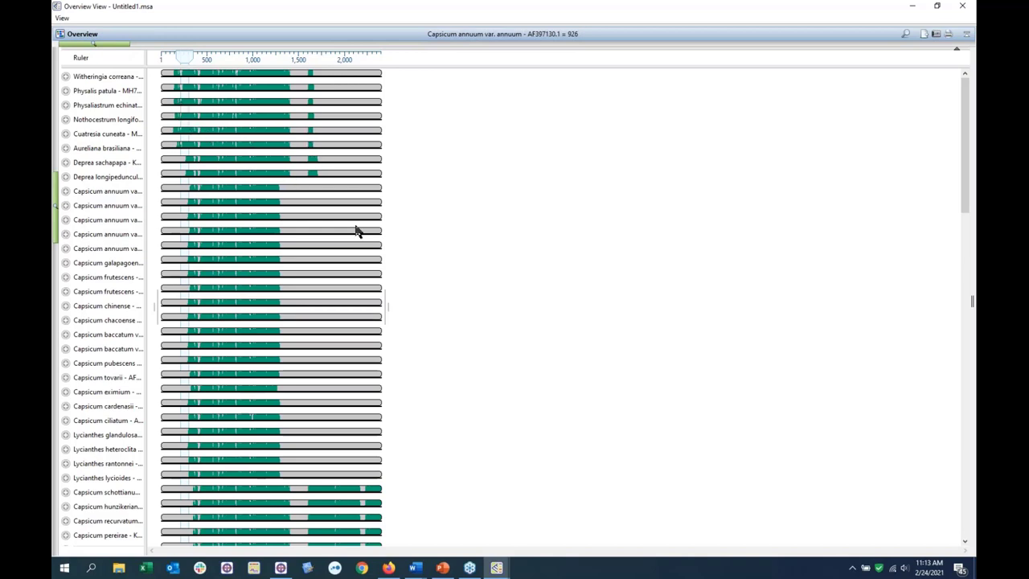
# Examine in the Overview where the aligned regions of all the sequences begin and end, including the shorter Capsicum chinense ones
pyautogui.scroll(-1, 238, 289)
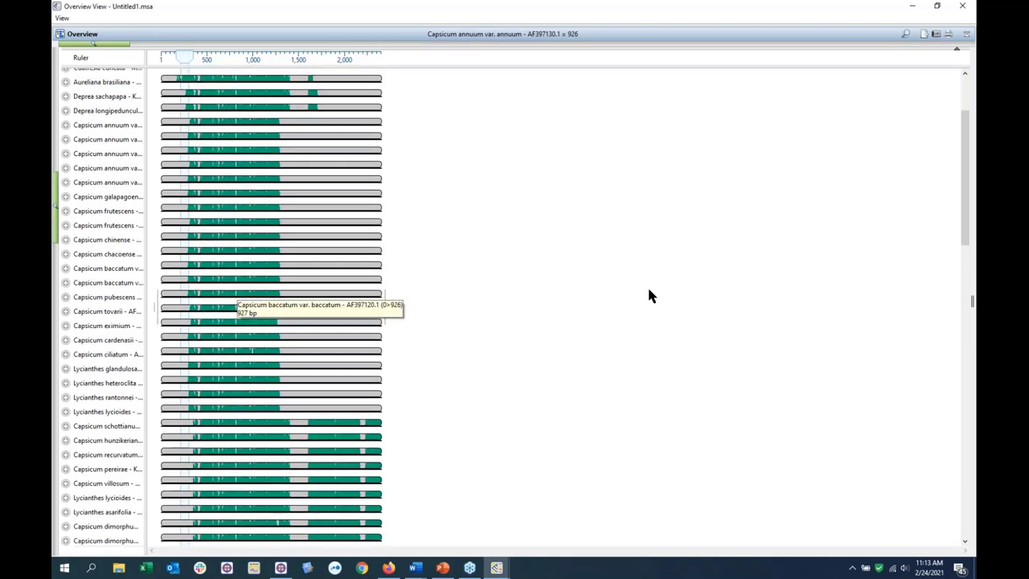
pyautogui.scroll(-2, 860, 224)
pyautogui.scroll(-5, 485, 324)
pyautogui.scroll(-10, 487, 335)
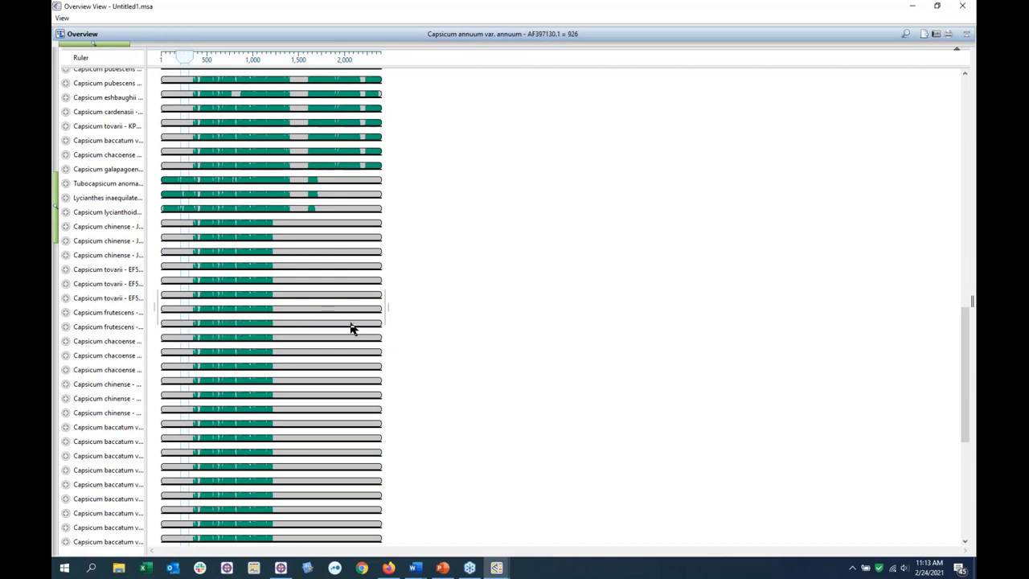
pyautogui.scroll(-5, 236, 368)
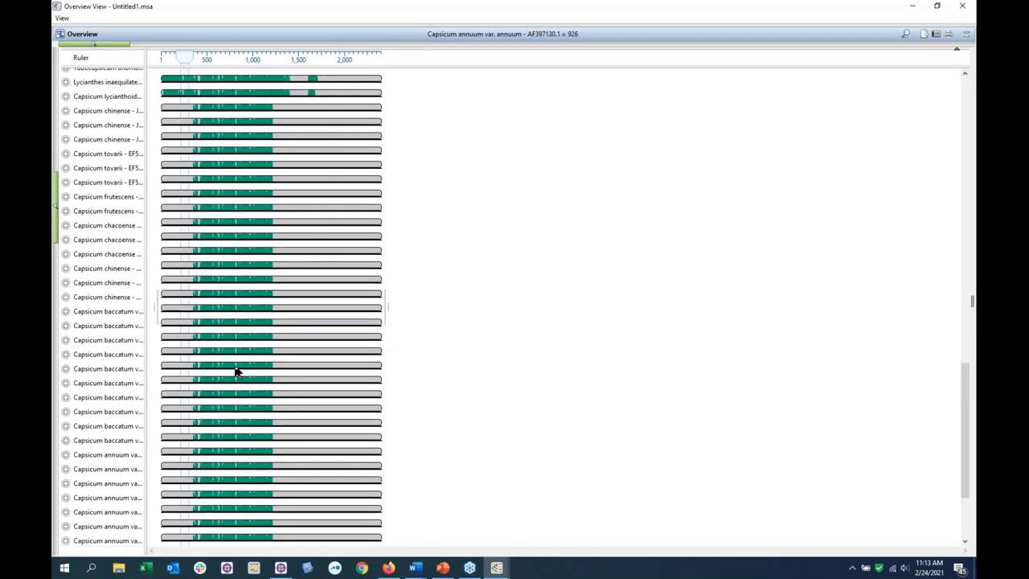
pyautogui.scroll(-3, 233, 373)
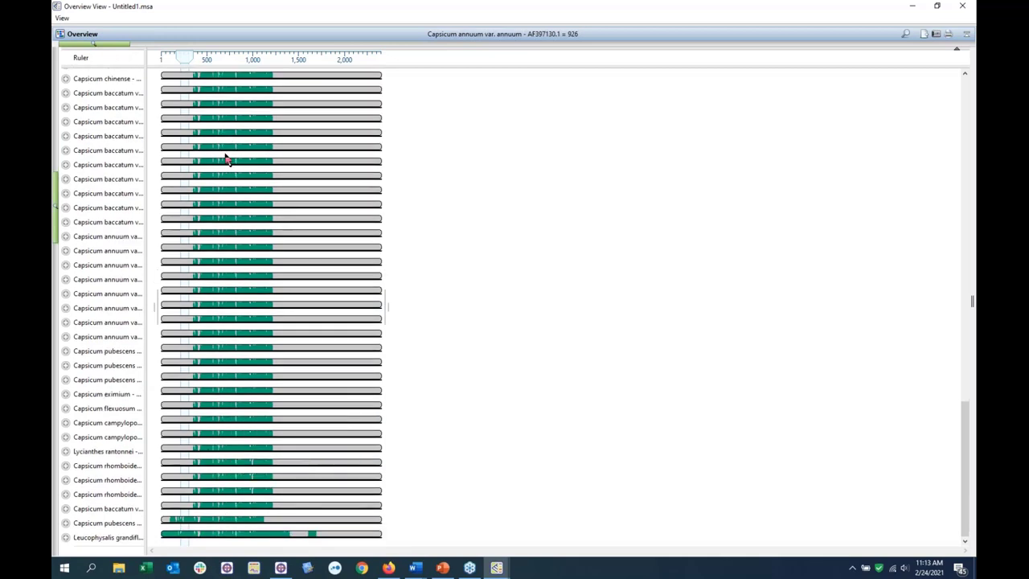
pyautogui.scroll(5, 274, 399)
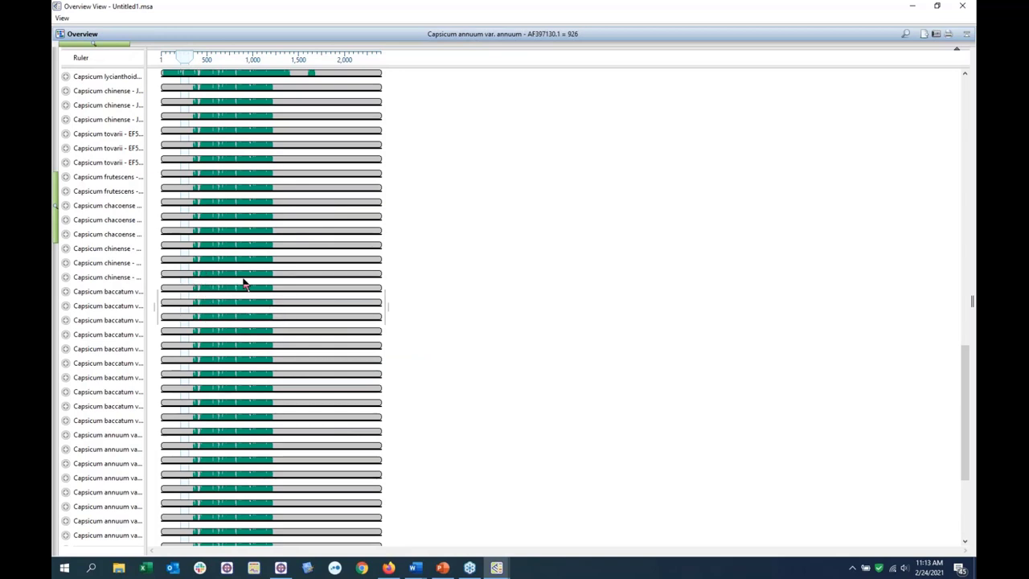
pyautogui.scroll(4, 241, 283)
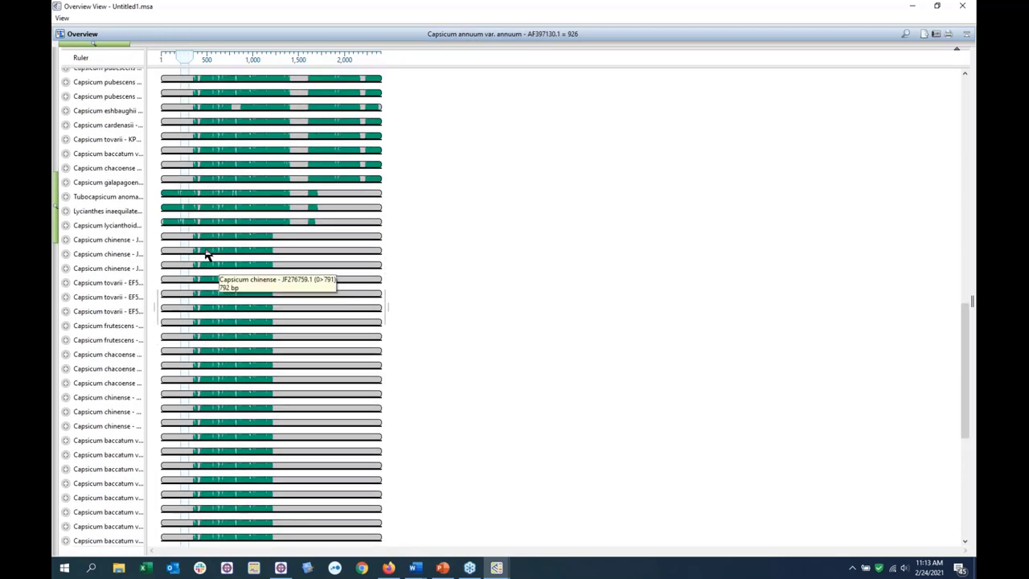
# Return the Overview to the project window and select consensus position 351, where the shorter Capsicum sequences begin
pyautogui.moveTo(191, 62); pyautogui.dragTo(198, 58)
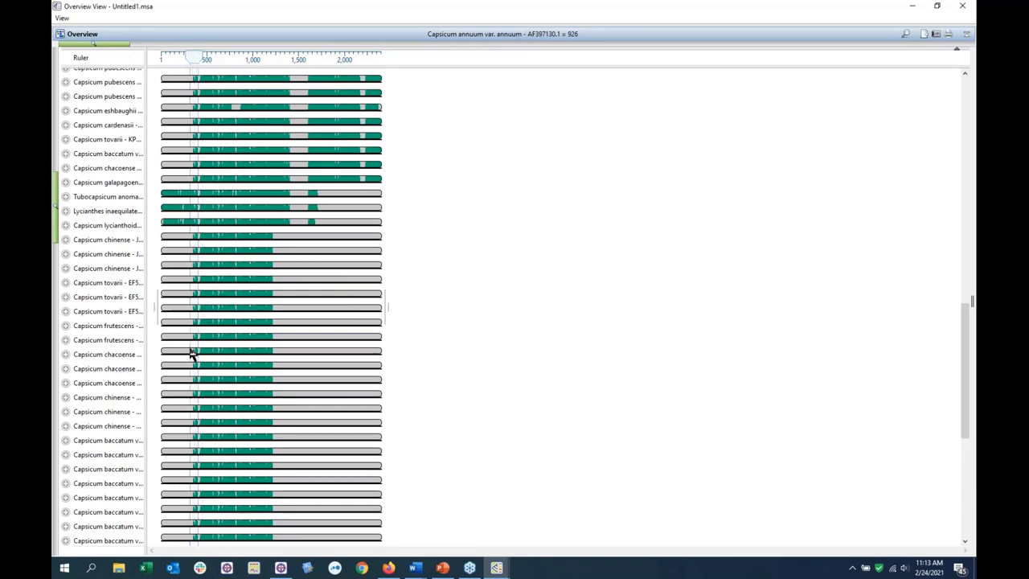
pyautogui.click(966, 39)
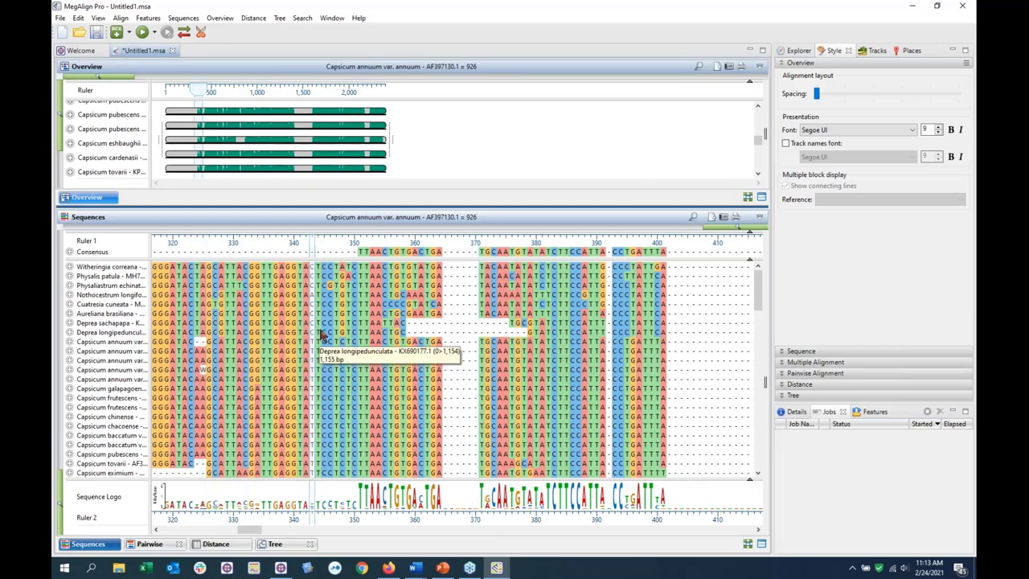
pyautogui.scroll(-1, 270, 340)
pyautogui.scroll(-8, 268, 335)
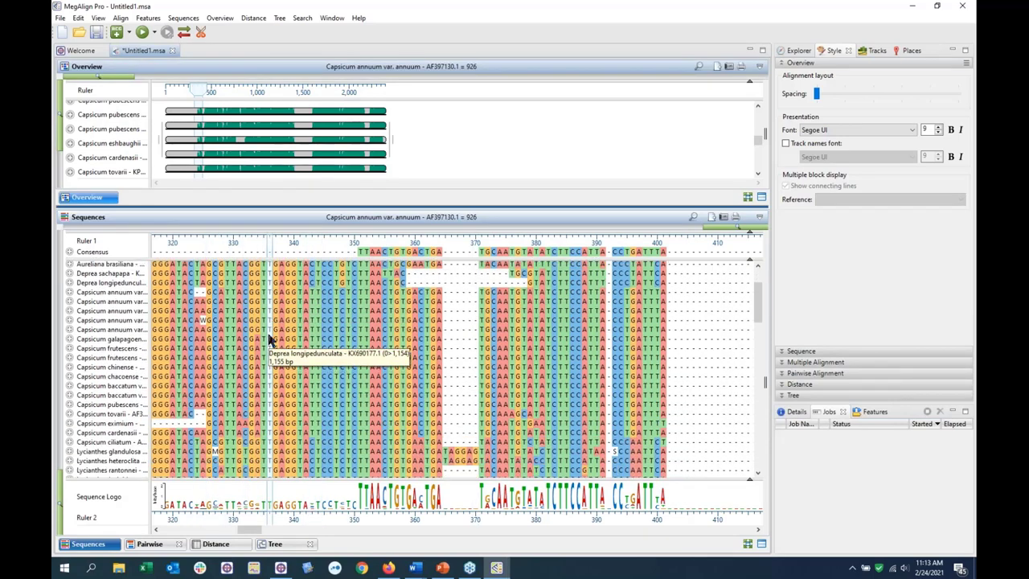
pyautogui.scroll(-7, 265, 339)
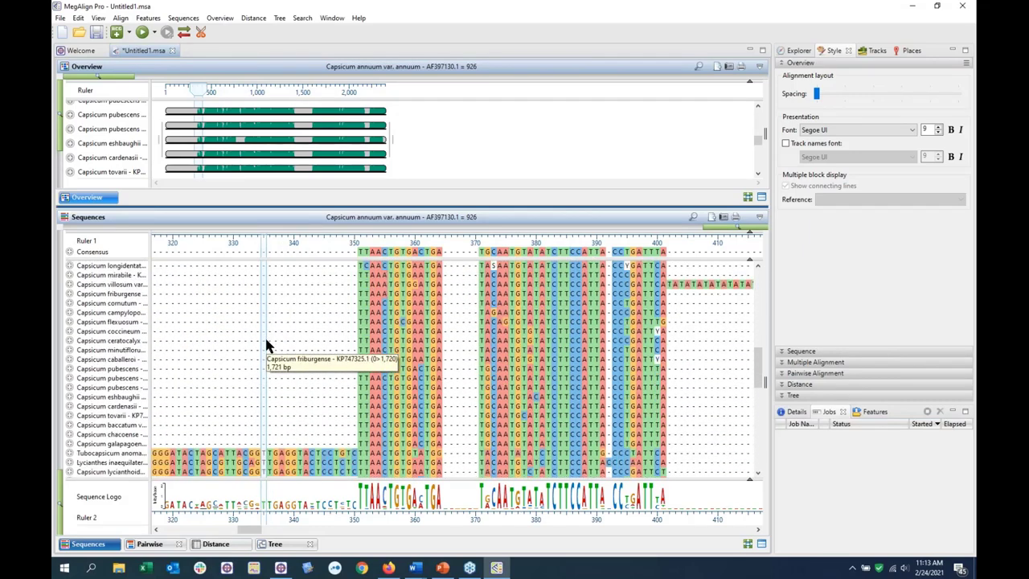
pyautogui.scroll(1, 267, 346)
pyautogui.click(360, 253)
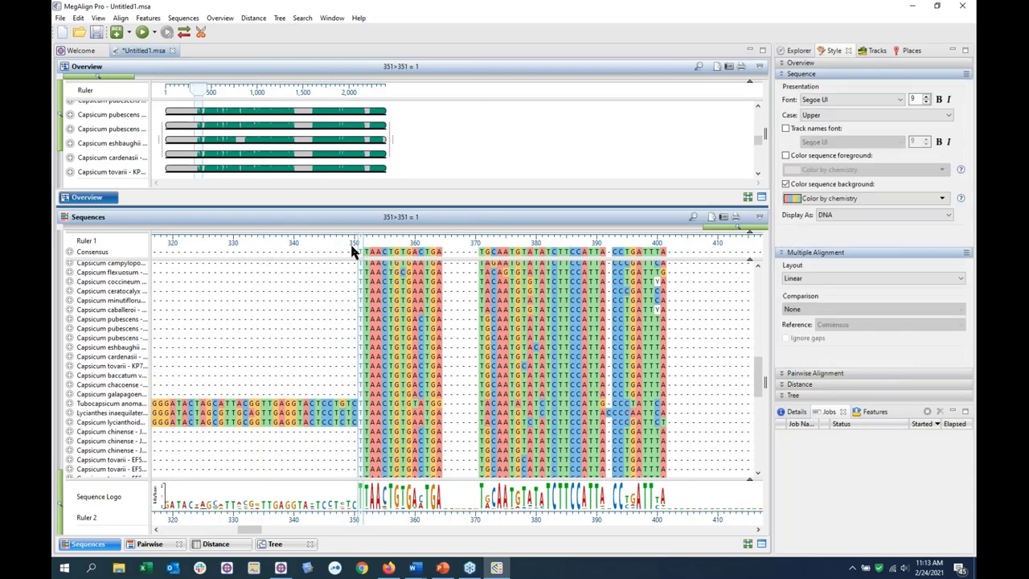
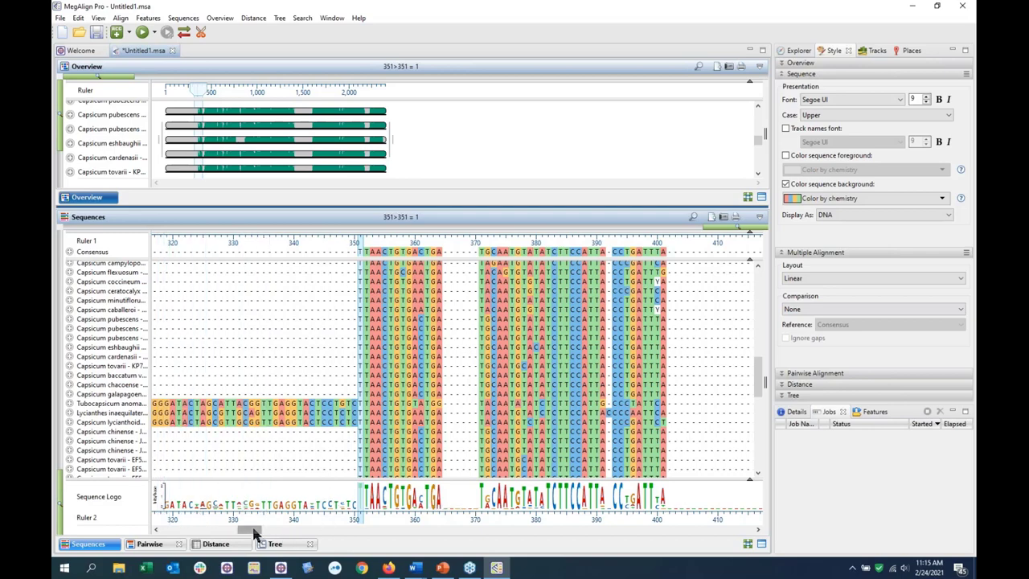
# Trim the start of the alignment by hand in two passes, removing about 77 and then about 67 columns
pyautogui.moveTo(256, 532); pyautogui.dragTo(162, 532)
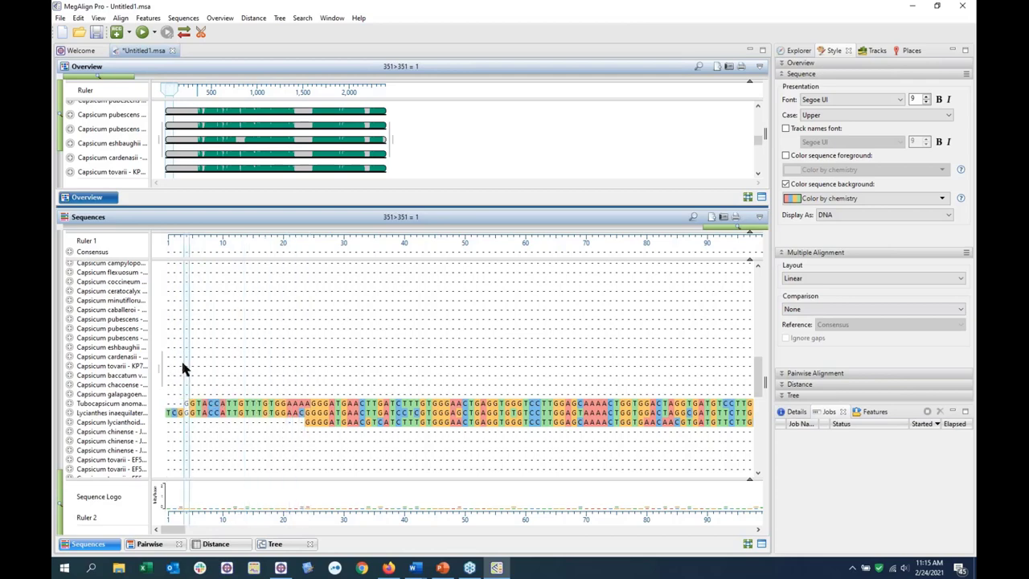
pyautogui.moveTo(298, 373); pyautogui.dragTo(627, 376)
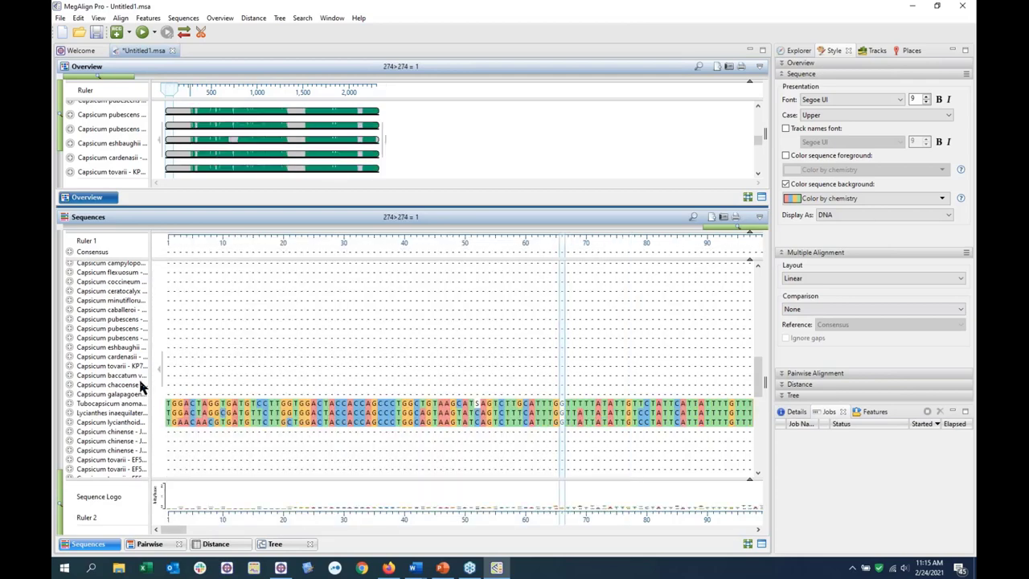
pyautogui.moveTo(398, 364); pyautogui.dragTo(483, 345)
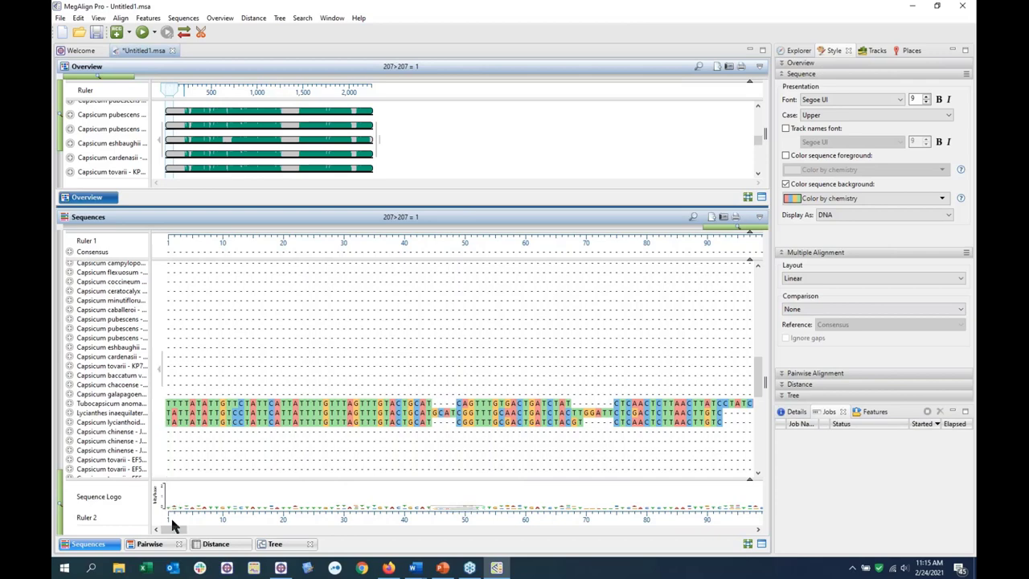
# Trim the alignment from the start to the selected consensus column where the shorter Capsicum sequences begin
pyautogui.moveTo(173, 529); pyautogui.dragTo(219, 533)
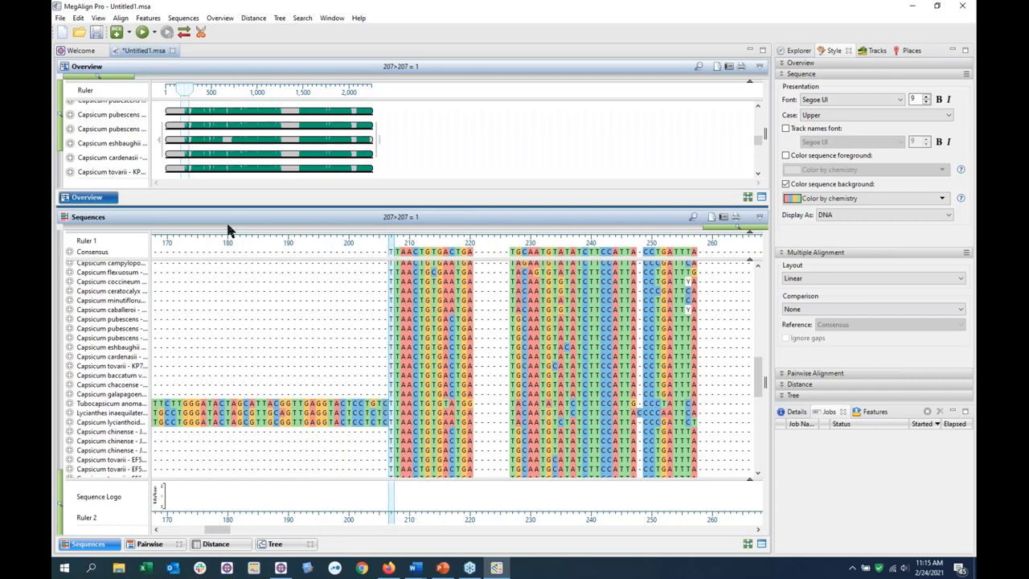
pyautogui.click(183, 19)
pyautogui.moveTo(226, 195)
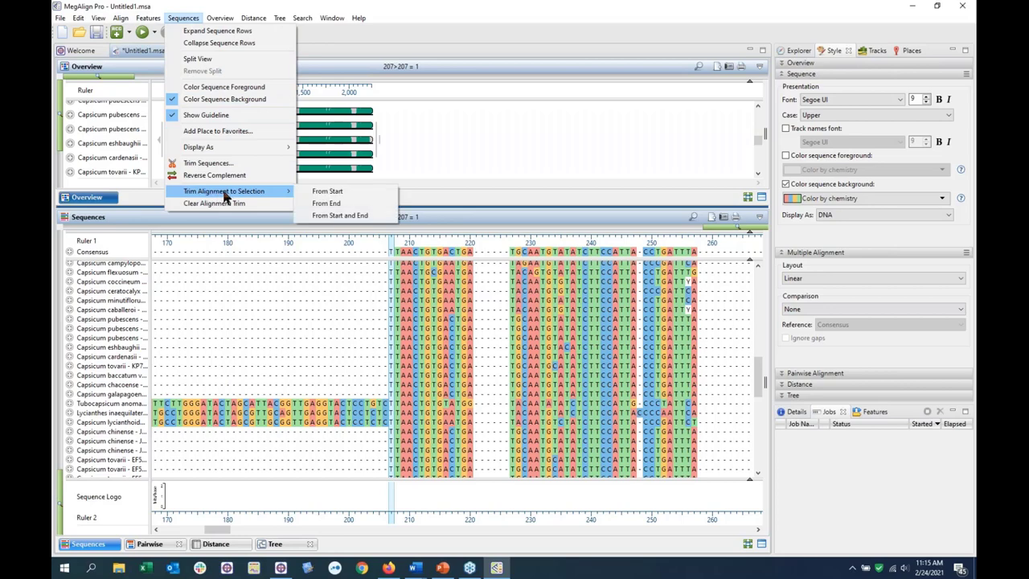
pyautogui.click(319, 195)
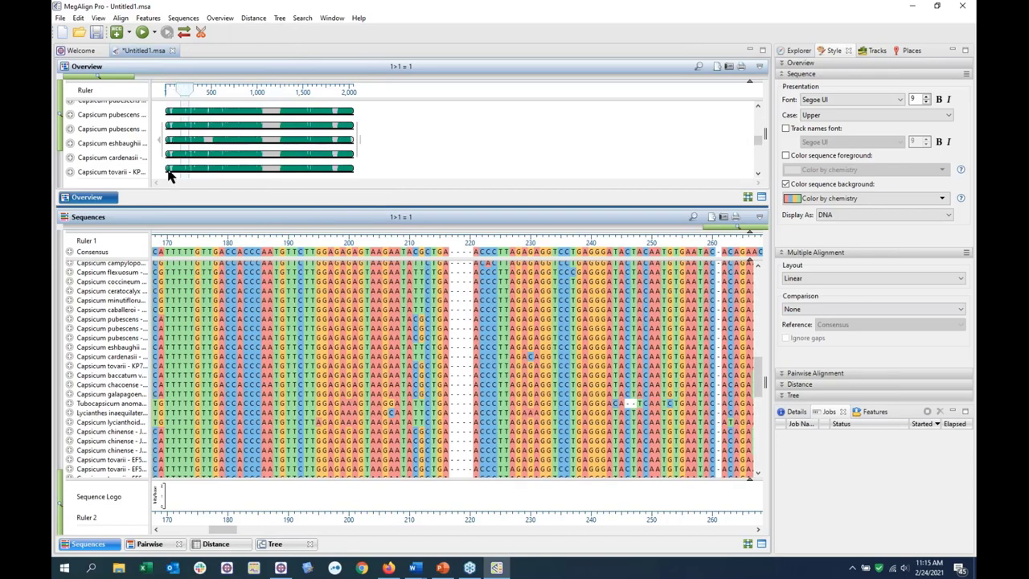
# Select consensus position 867, the last column of the shorter Capsicum sequences, and trim the alignment from the end to that selection
pyautogui.scroll(-4, 197, 148)
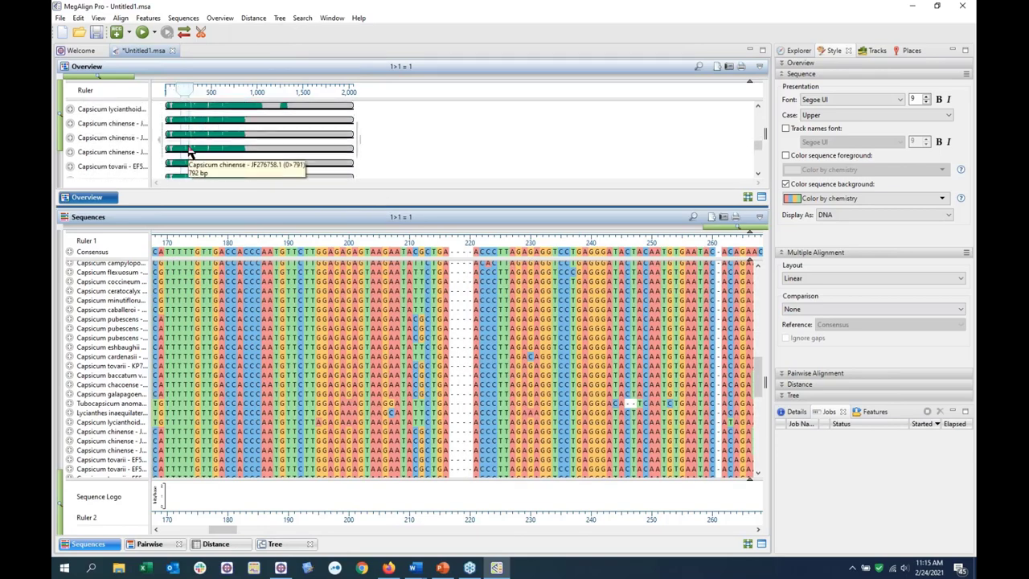
pyautogui.scroll(-3, 384, 156)
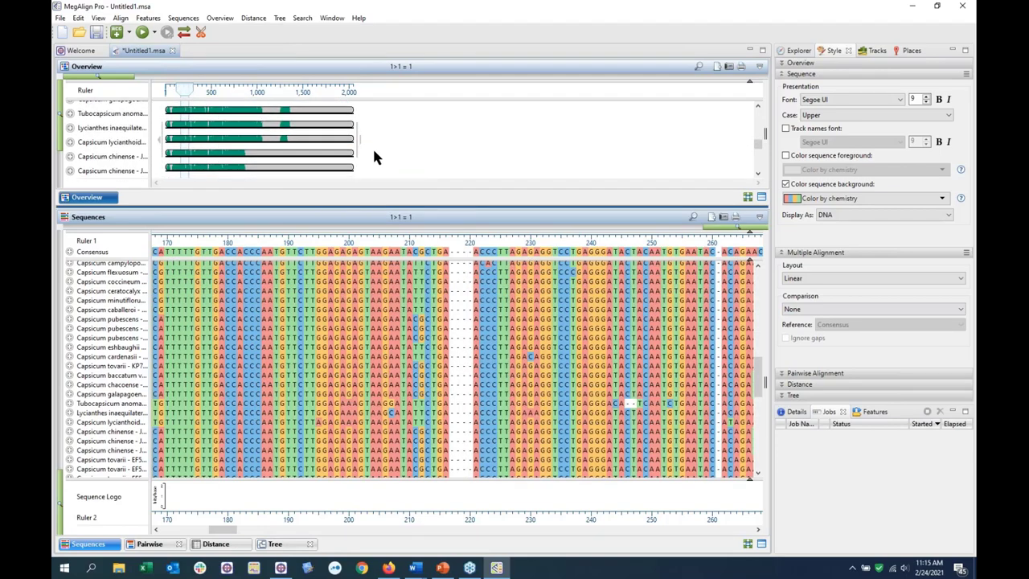
pyautogui.scroll(-2, 371, 156)
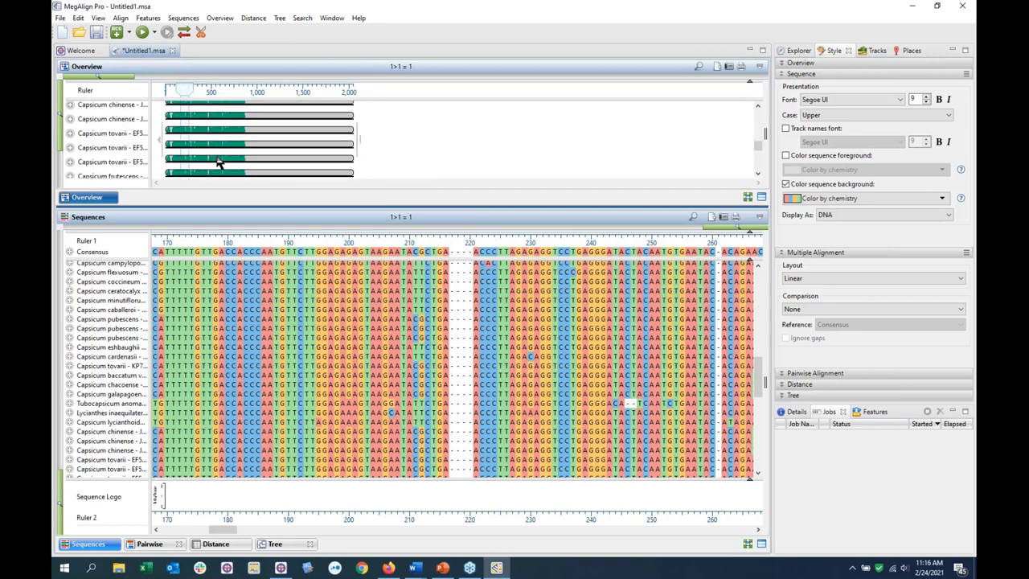
pyautogui.click(187, 93)
pyautogui.moveTo(186, 93); pyautogui.dragTo(260, 104)
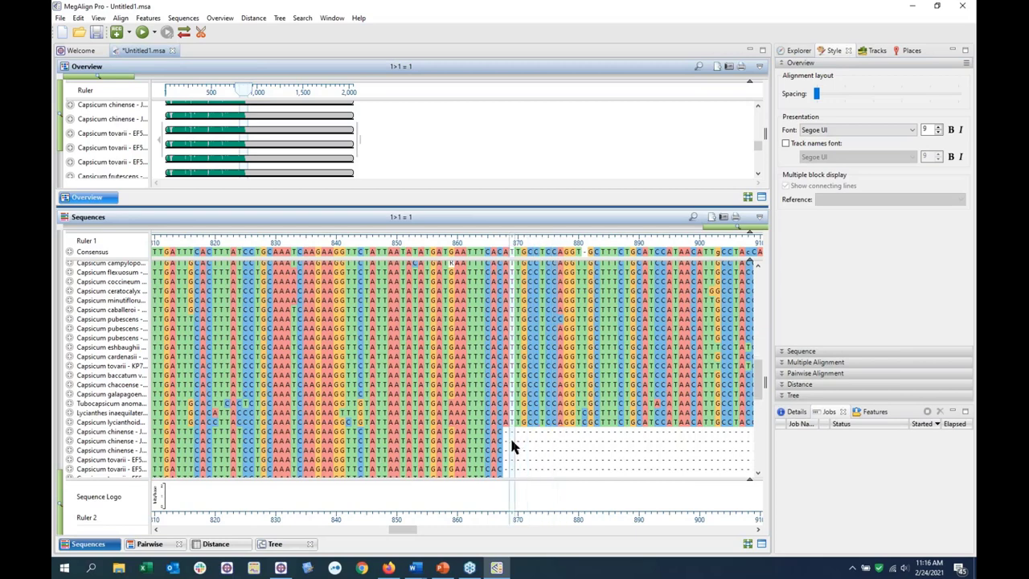
pyautogui.scroll(-5, 510, 438)
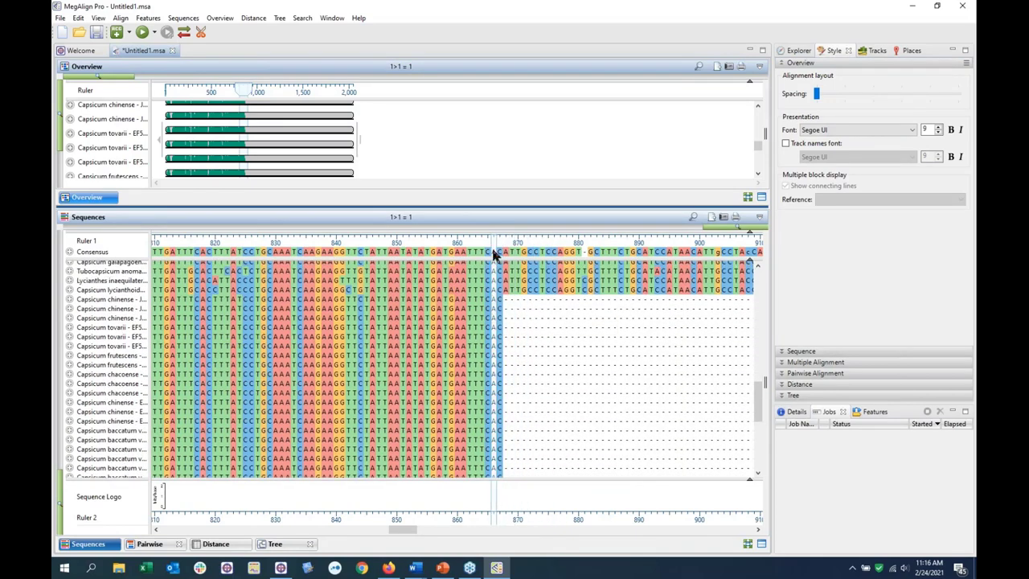
pyautogui.click(498, 252)
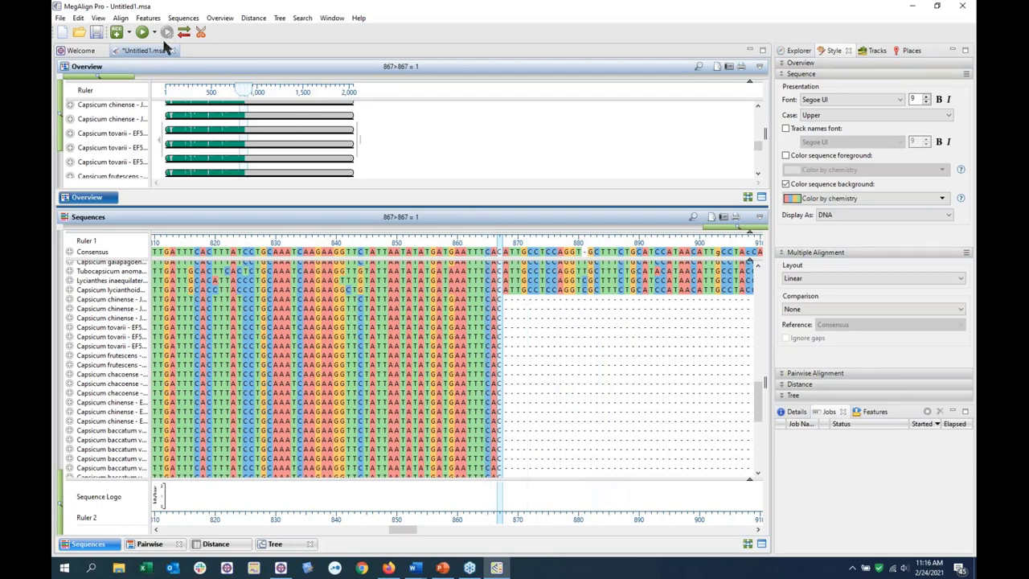
pyautogui.click(184, 18)
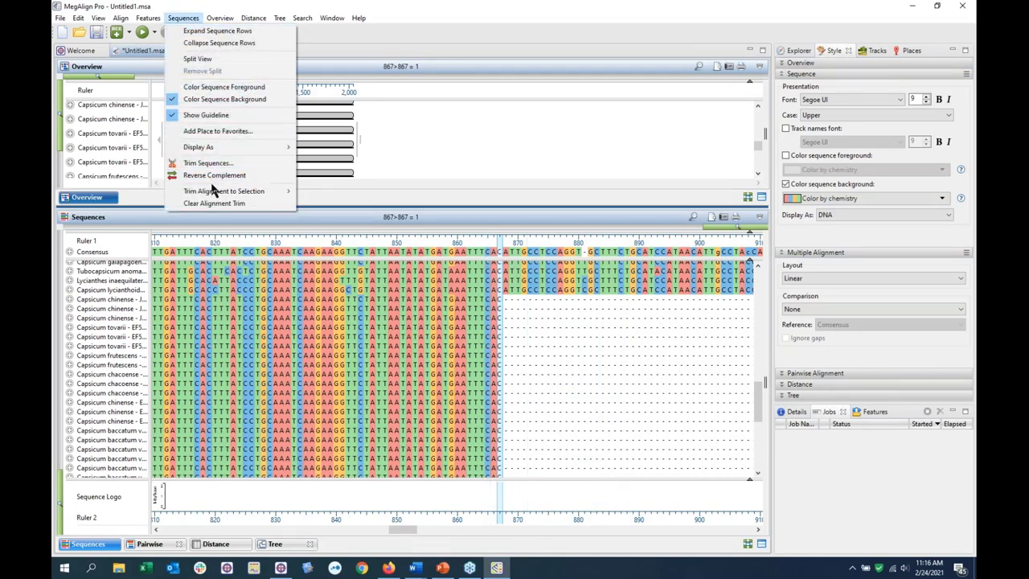
pyautogui.moveTo(241, 193)
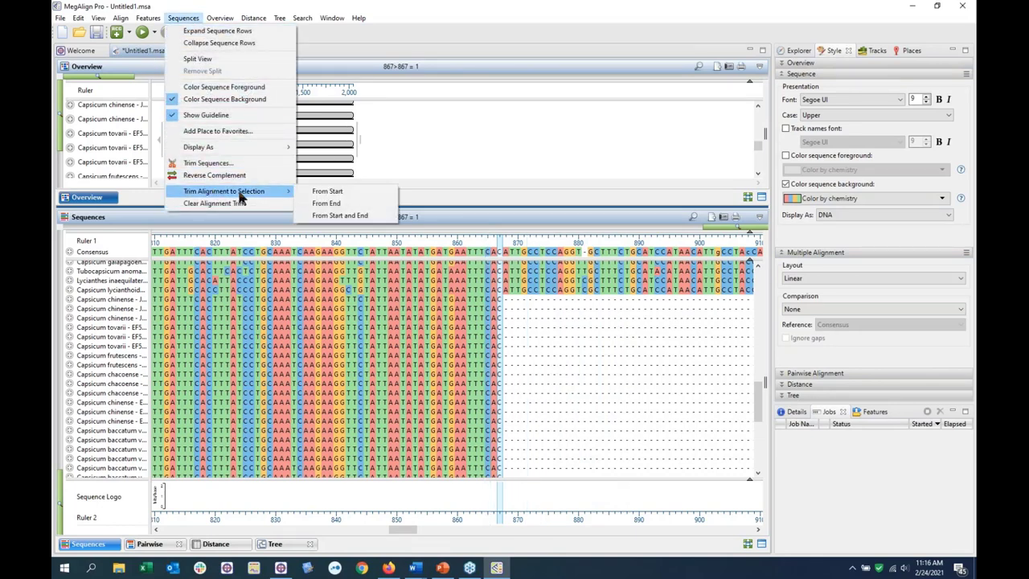
pyautogui.click(336, 203)
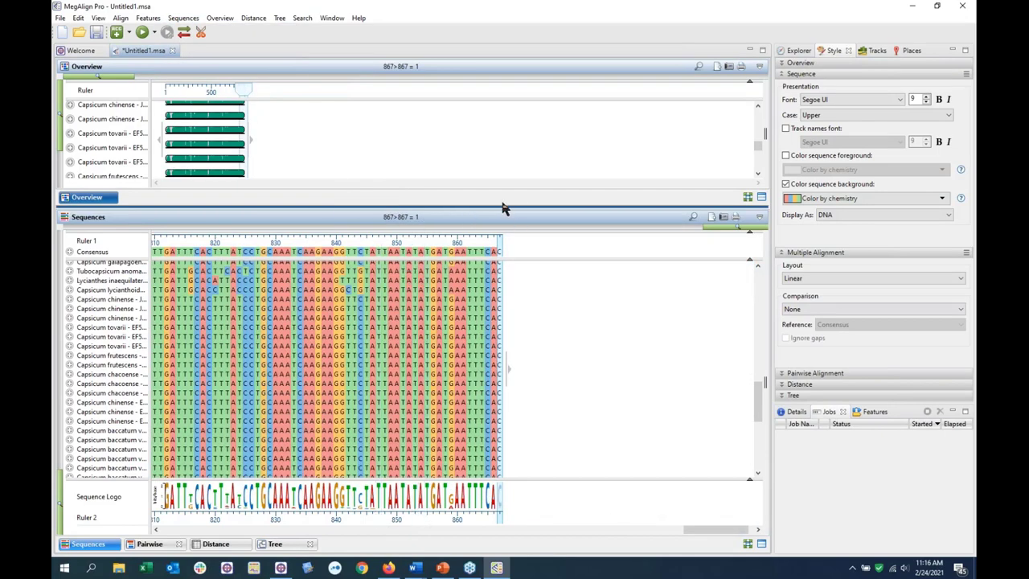
# Enlarge the Overview, view it in its own full-screen window to examine the trimmed ends of all sequences, and return it to the project
pyautogui.moveTo(503, 207); pyautogui.dragTo(508, 228)
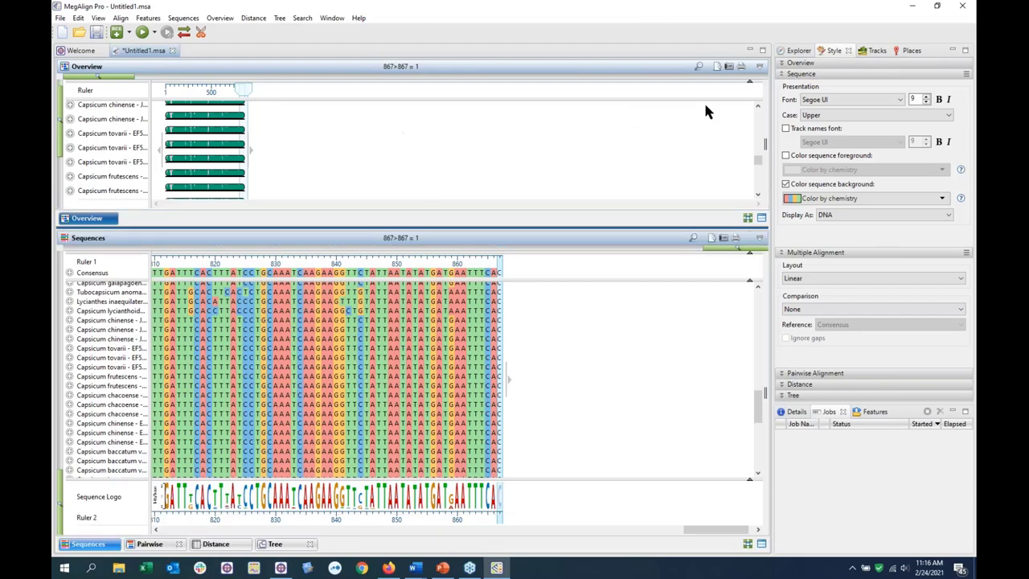
pyautogui.click(760, 70)
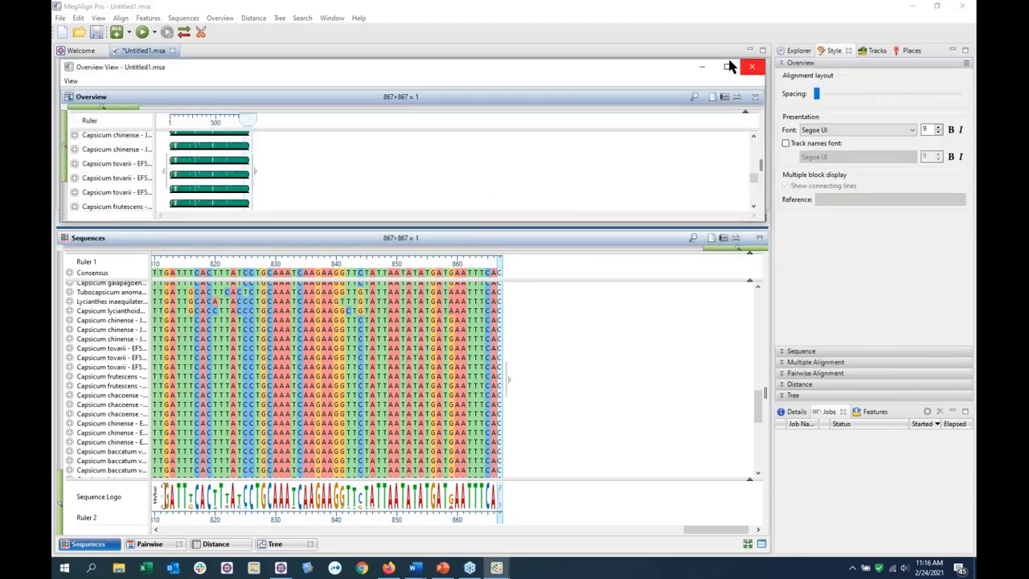
pyautogui.click(720, 65)
pyautogui.scroll(-4, 321, 277)
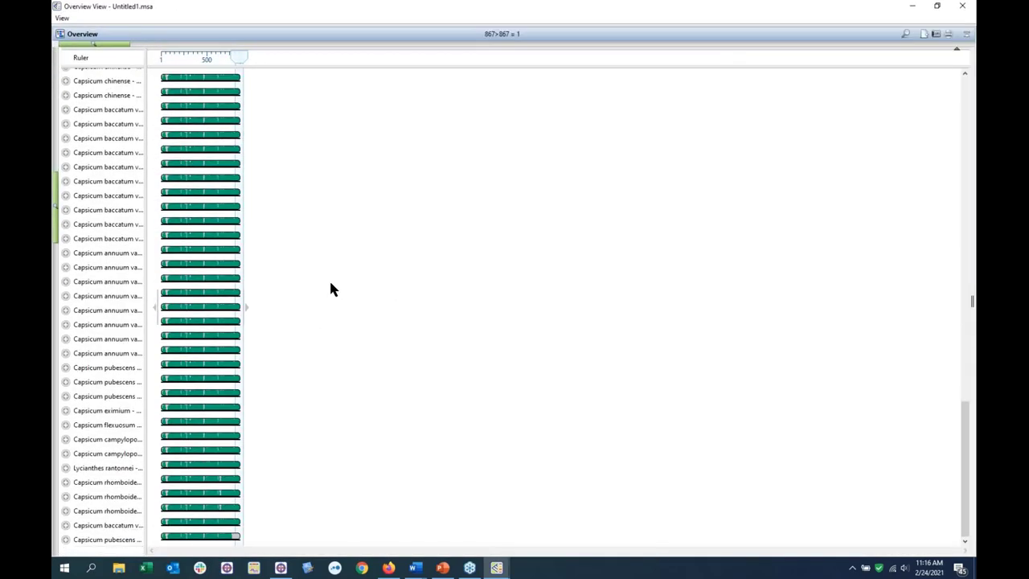
pyautogui.scroll(8, 327, 287)
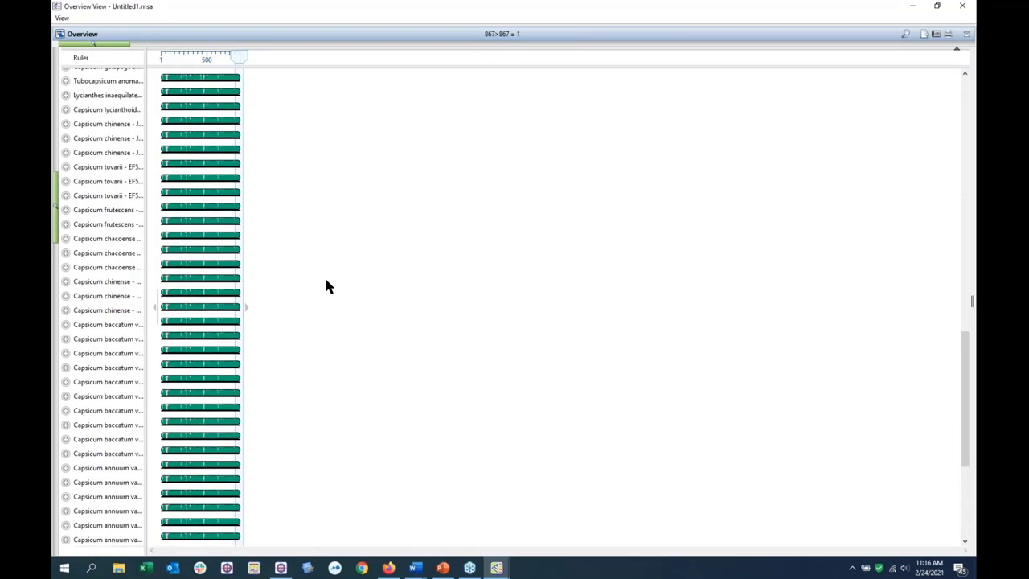
pyautogui.scroll(-8, 326, 286)
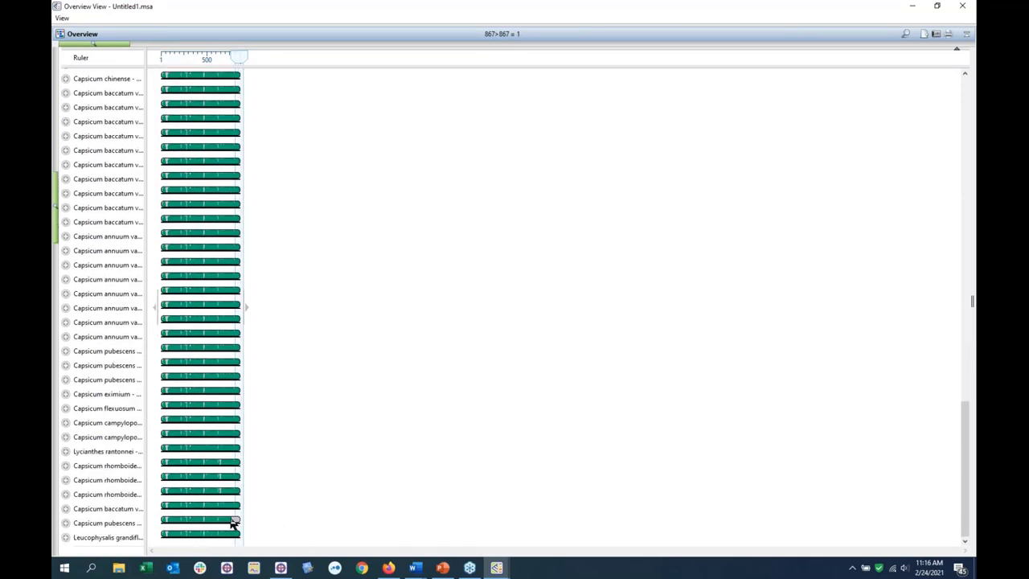
pyautogui.scroll(8, 299, 211)
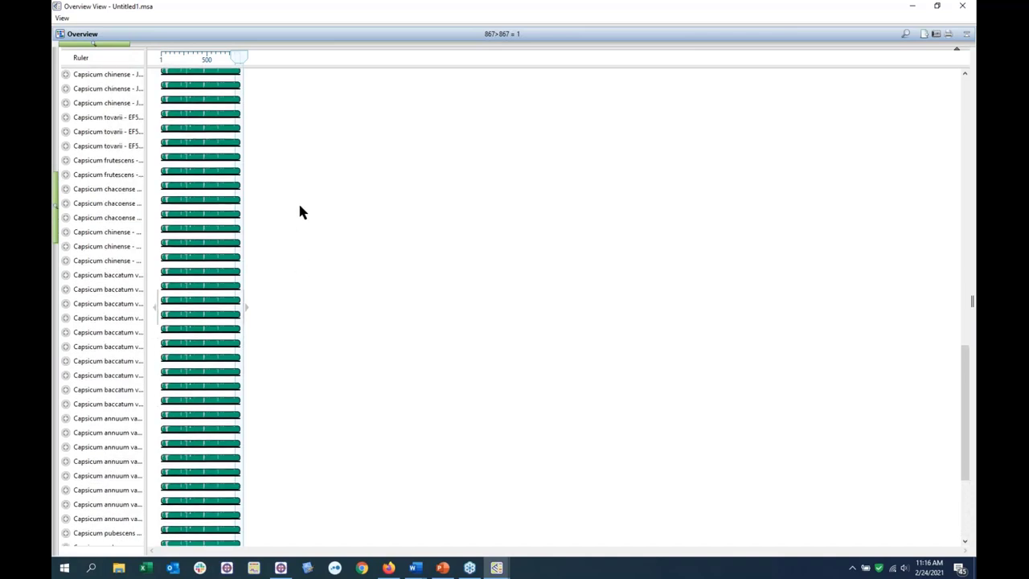
pyautogui.click(965, 34)
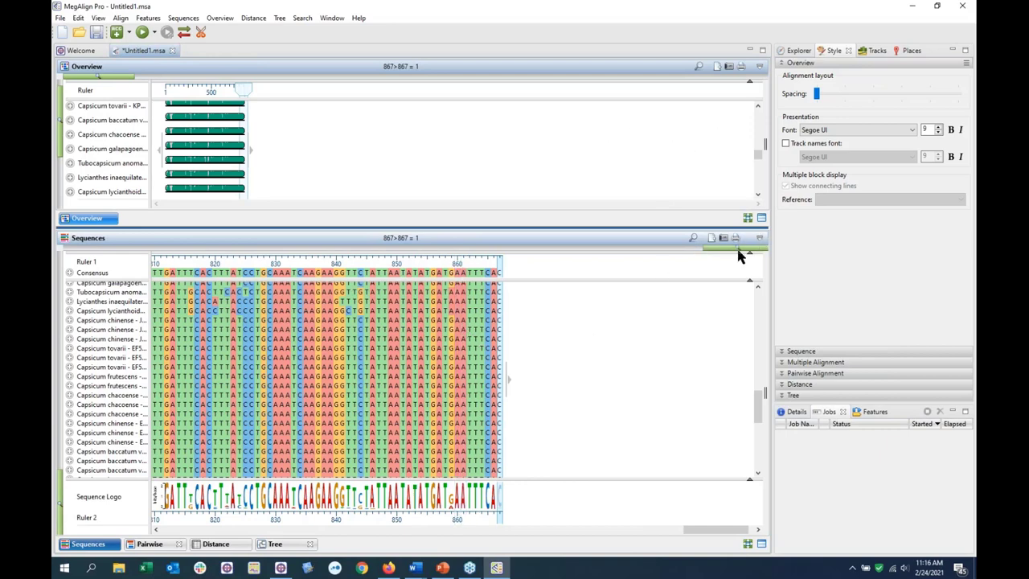
# View the Sequences alignment in its own full-screen window, examine columns 700 to 867 for gaps across the sequences, and return it to the project
pyautogui.click(759, 238)
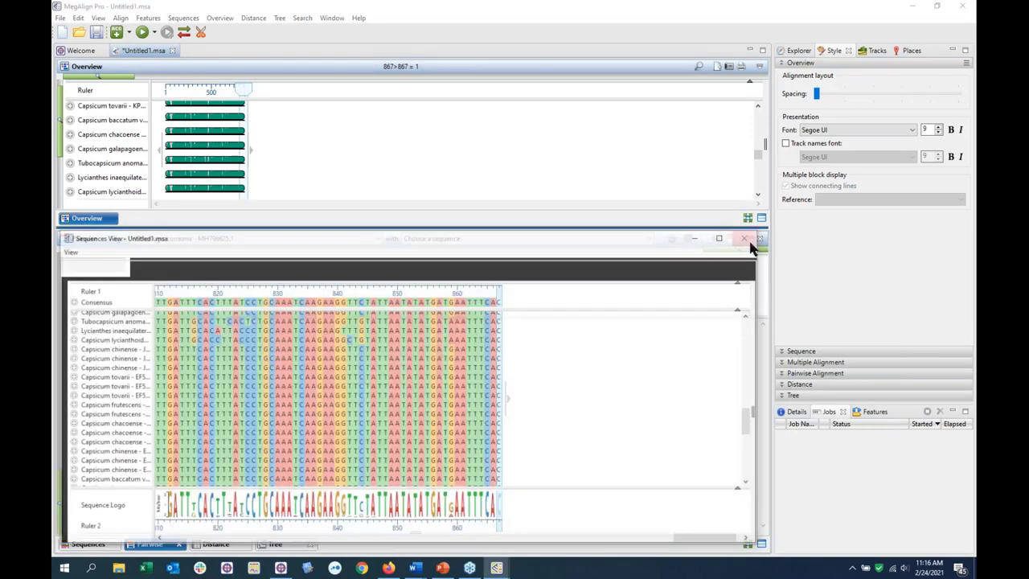
pyautogui.click(729, 238)
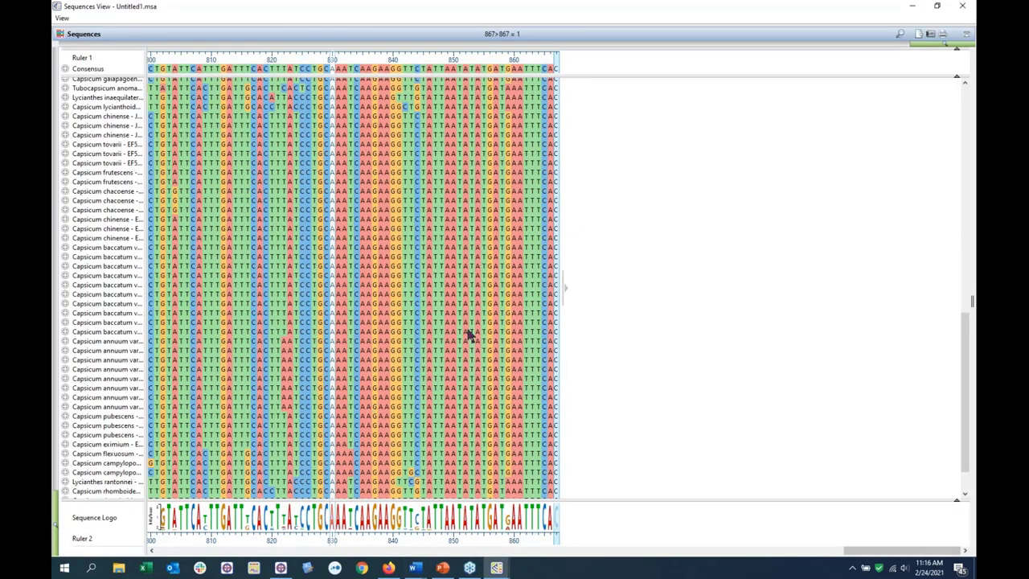
pyautogui.scroll(-2, 464, 391)
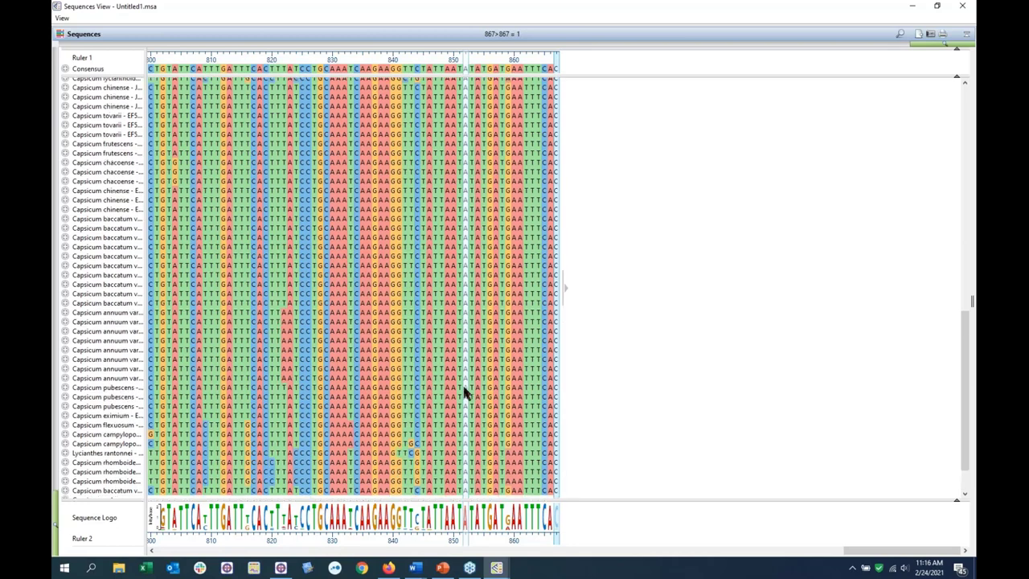
pyautogui.scroll(5, 463, 394)
pyautogui.click(553, 550)
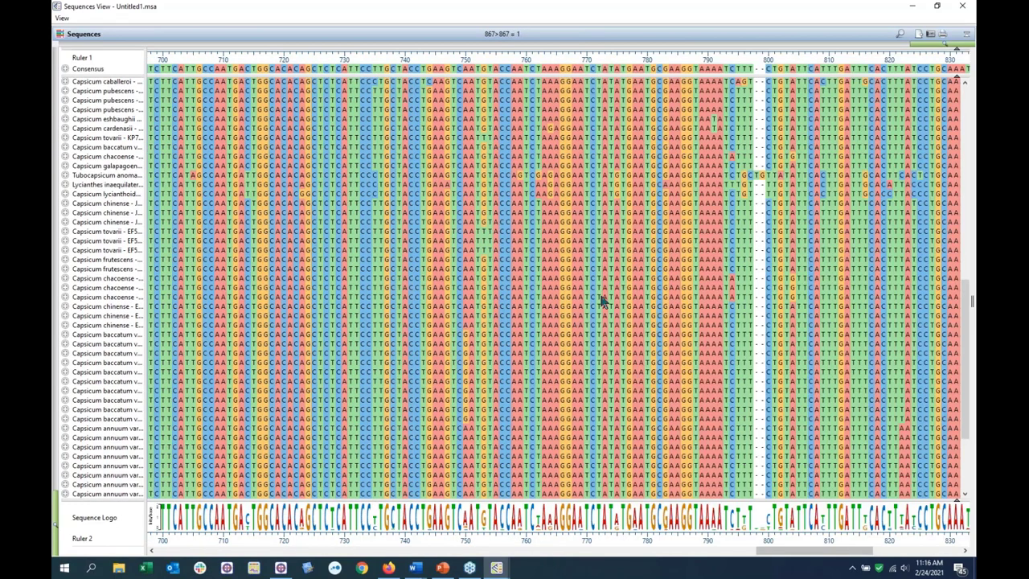
pyautogui.scroll(-1, 570, 305)
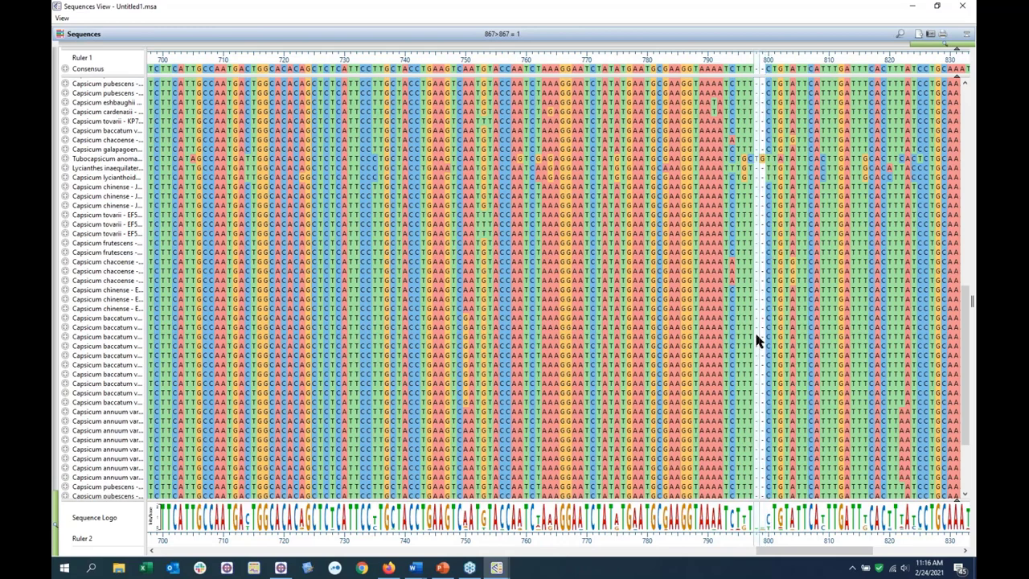
pyautogui.scroll(-4, 757, 340)
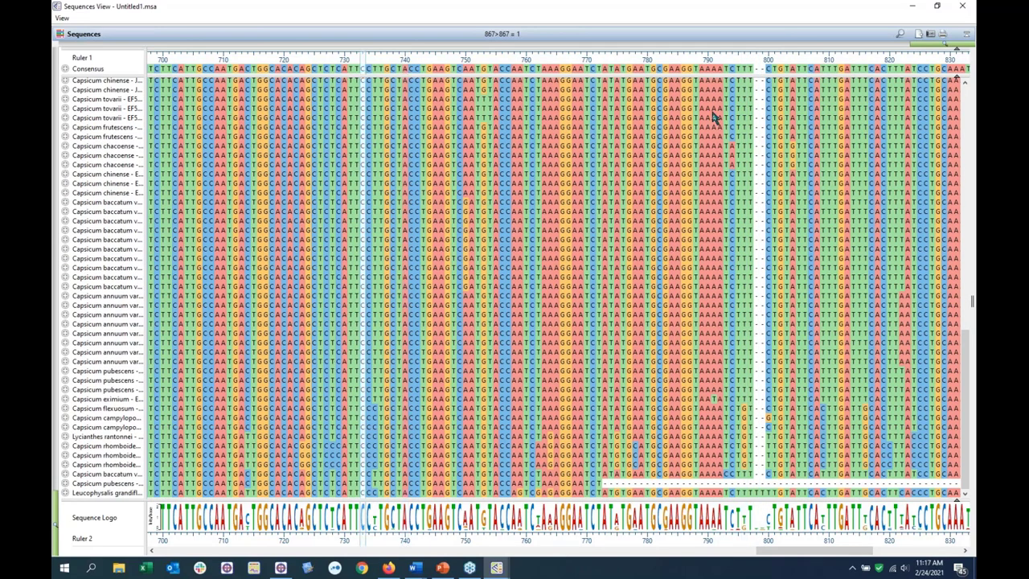
pyautogui.click(967, 37)
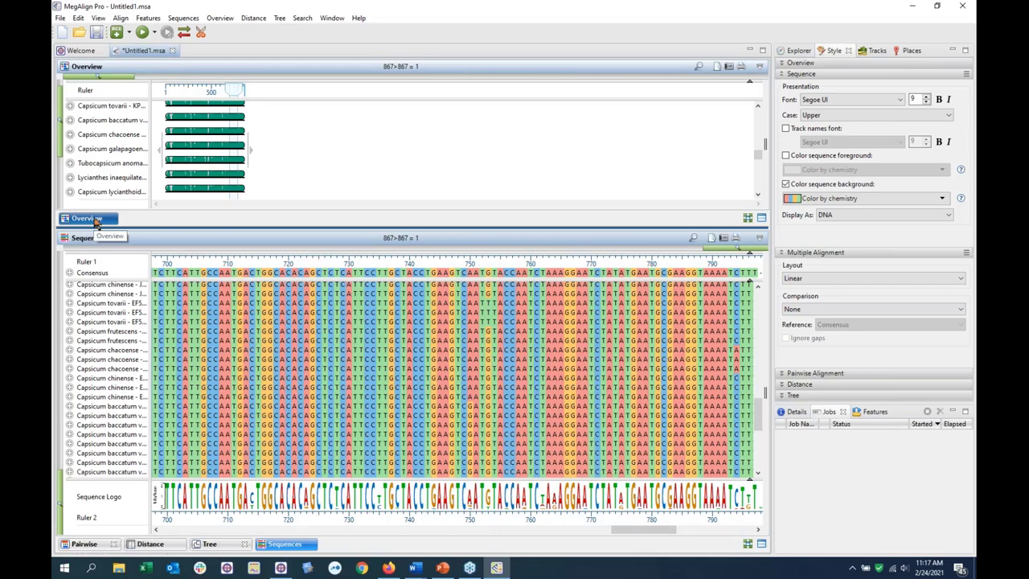
# Align Witheringia correana - MH796625.1 pairwise with Physalis patula - MH796608.1 and compare the result with the distance table
pyautogui.click(84, 545)
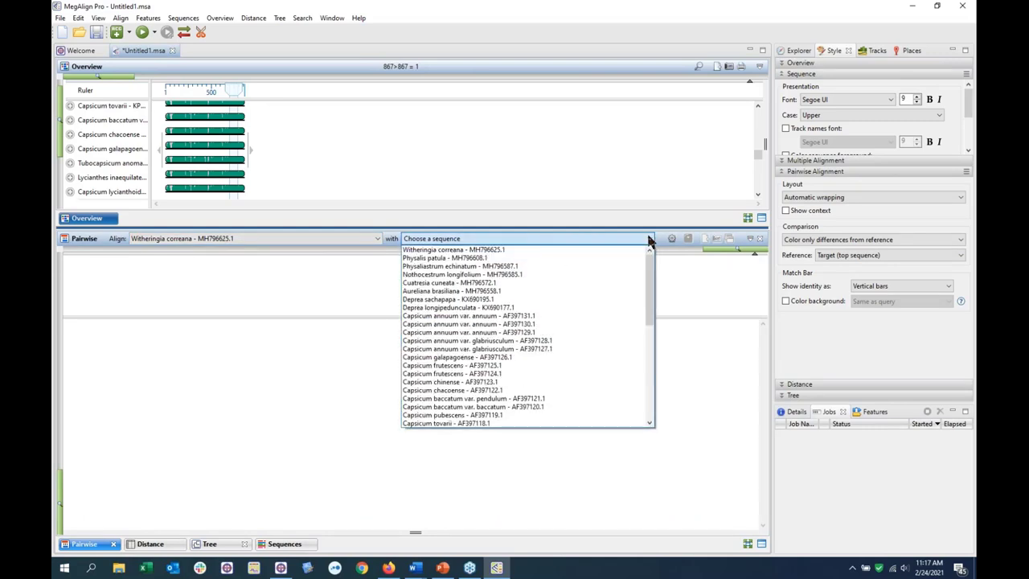
pyautogui.click(534, 258)
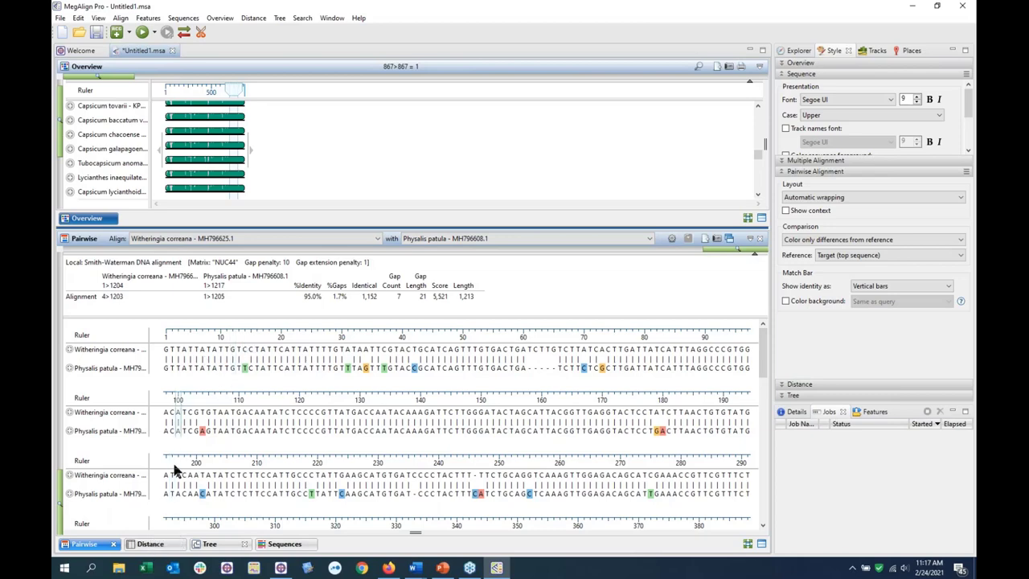
pyautogui.click(150, 544)
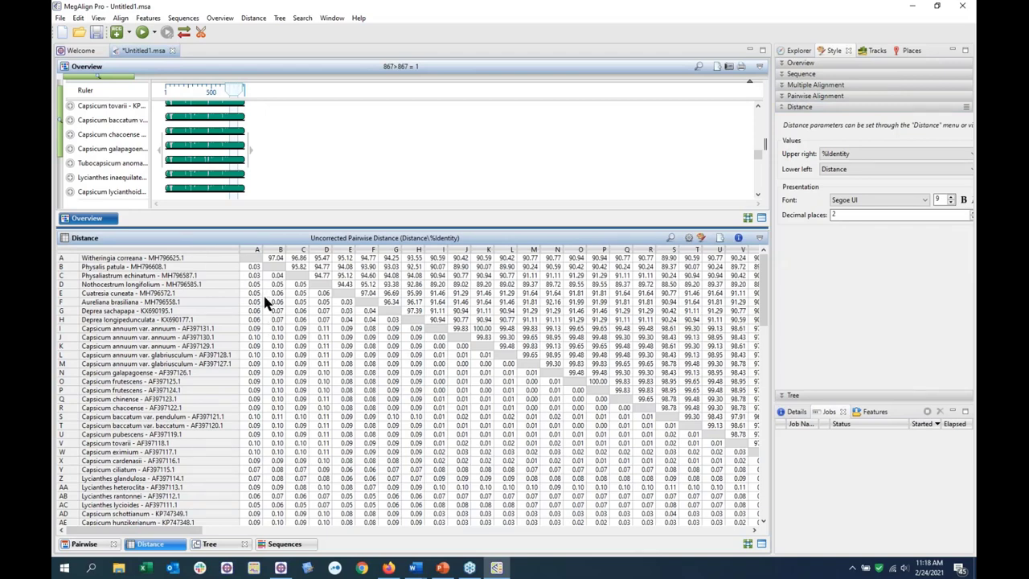
pyautogui.moveTo(300, 337)
pyautogui.click(84, 544)
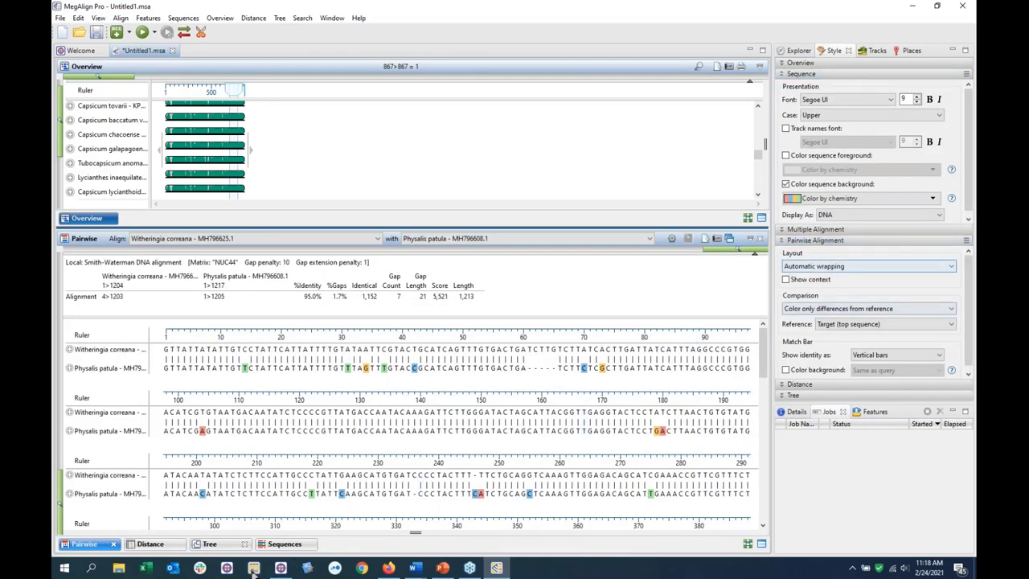
# Review the value options for the lower-left half of the distance table and the details of one sequence pair
pyautogui.click(148, 544)
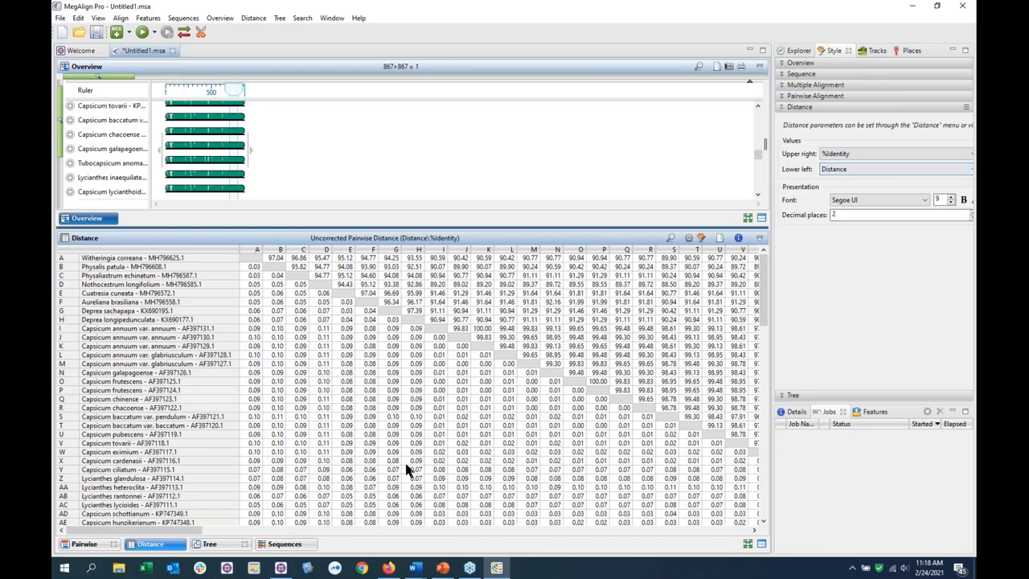
pyautogui.click(872, 170)
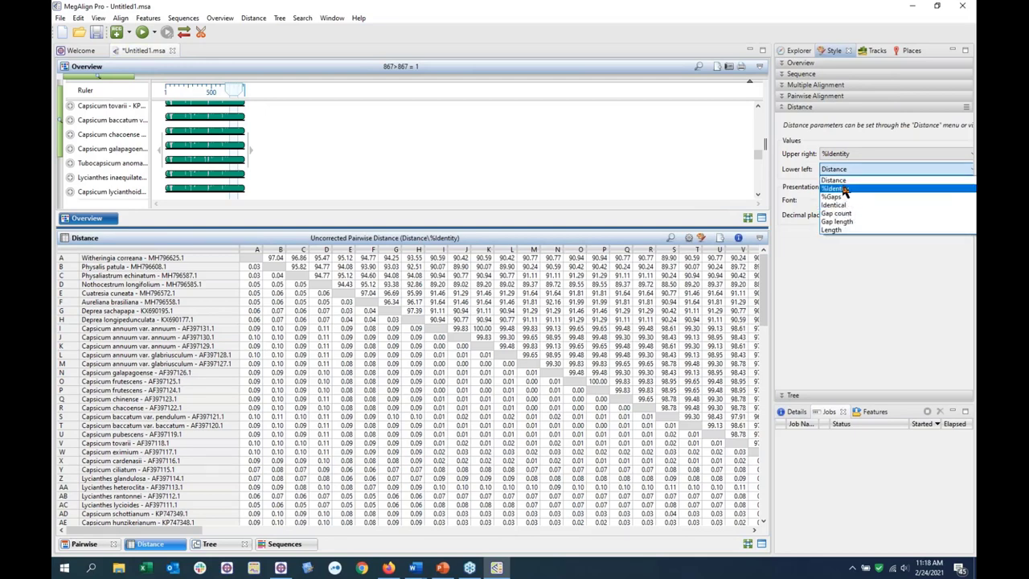
pyautogui.click(755, 180)
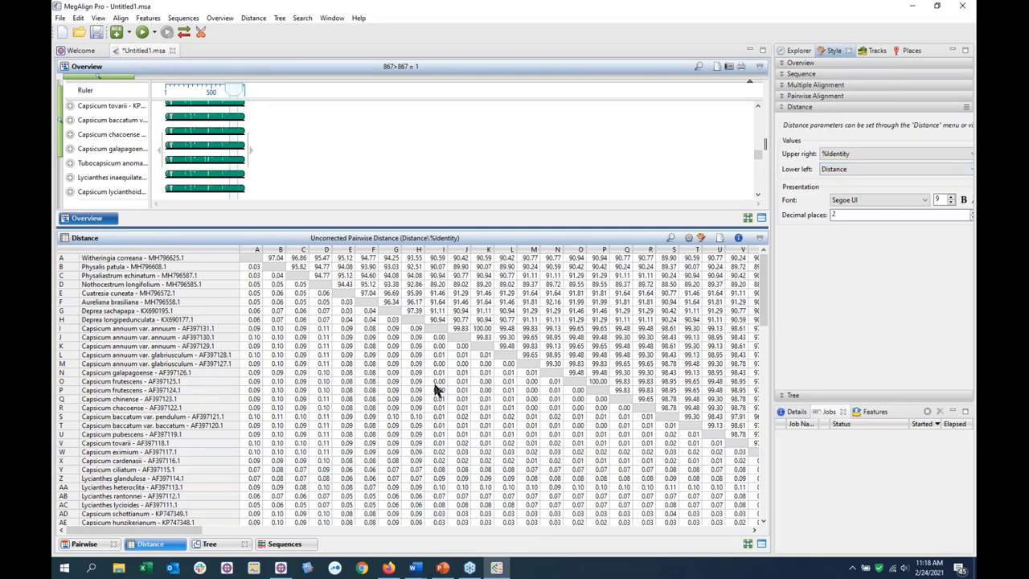
pyautogui.moveTo(394, 368)
pyautogui.moveTo(342, 352)
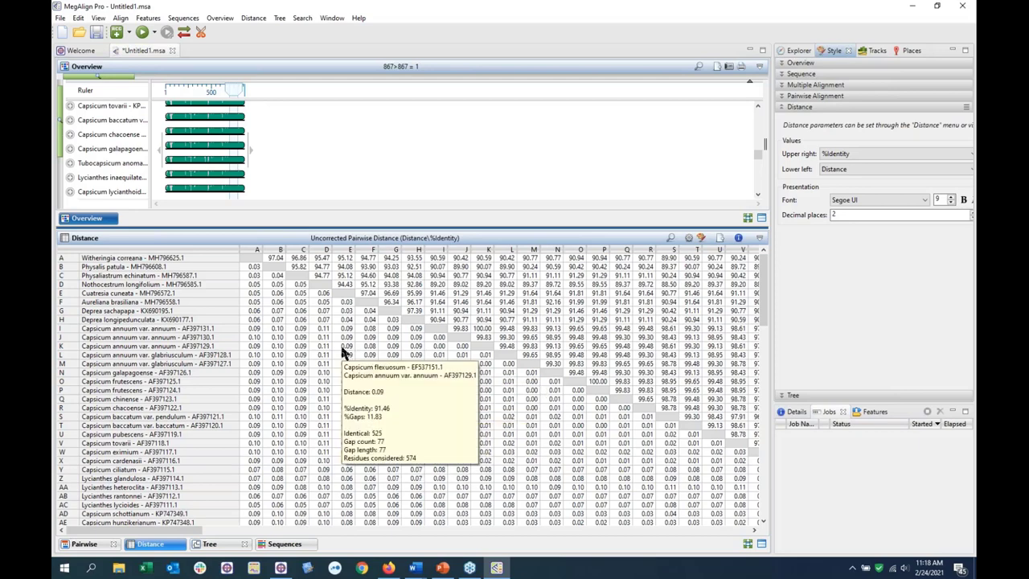
# Examine the distance table's columns AD to AZ and its rows down to Capsicum coccineum - KP747318.1
pyautogui.click(191, 534)
pyautogui.moveTo(191, 535); pyautogui.dragTo(380, 532)
pyautogui.scroll(-2, 539, 478)
pyautogui.scroll(-5, 540, 478)
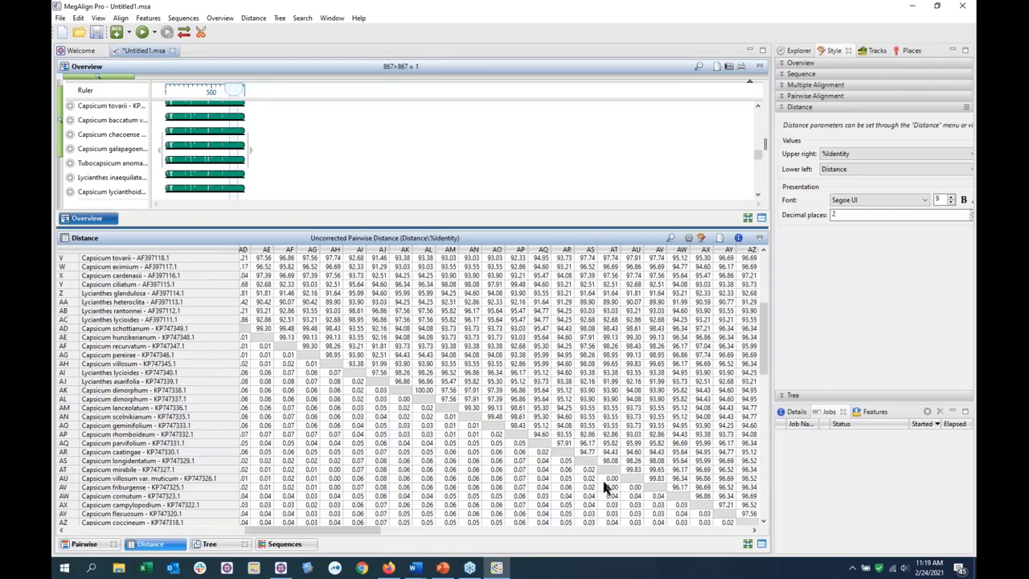
pyautogui.moveTo(607, 505)
pyautogui.scroll(7, 394, 386)
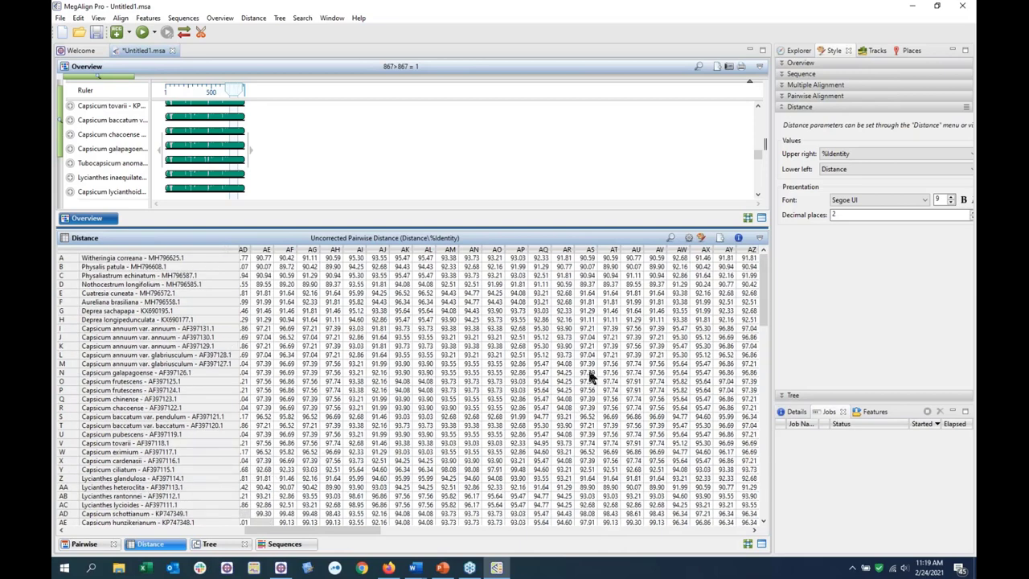
pyautogui.moveTo(587, 377)
# Compute a phylogeny named Tree 1 using Neighbor joining: BIONJ
pyautogui.click(210, 544)
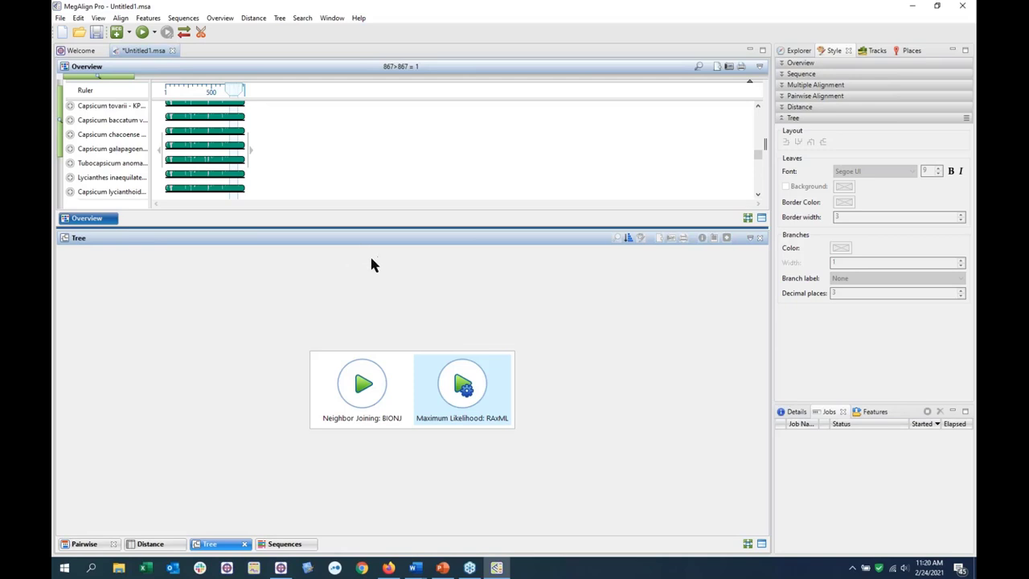
pyautogui.click(357, 403)
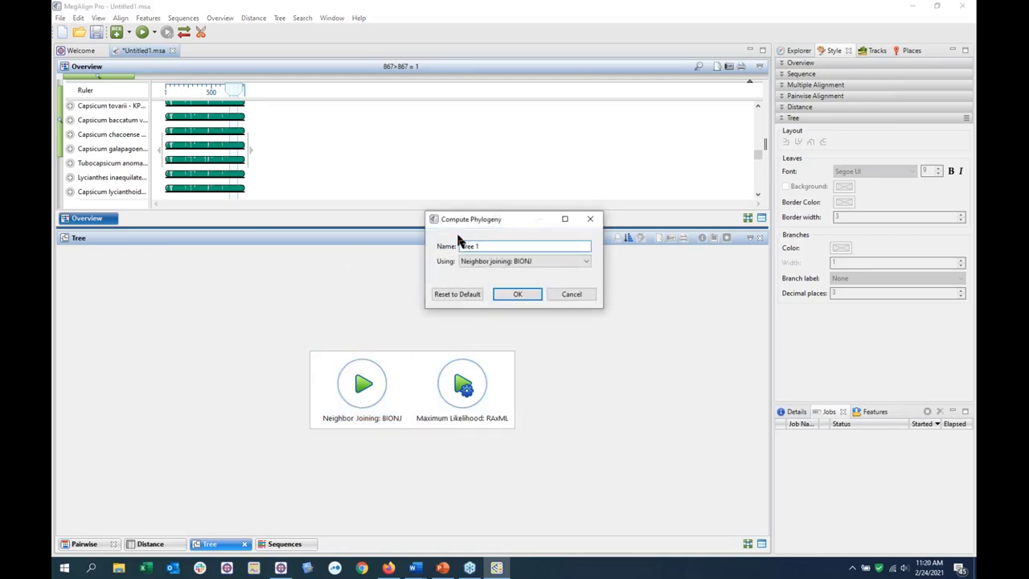
pyautogui.click(559, 259)
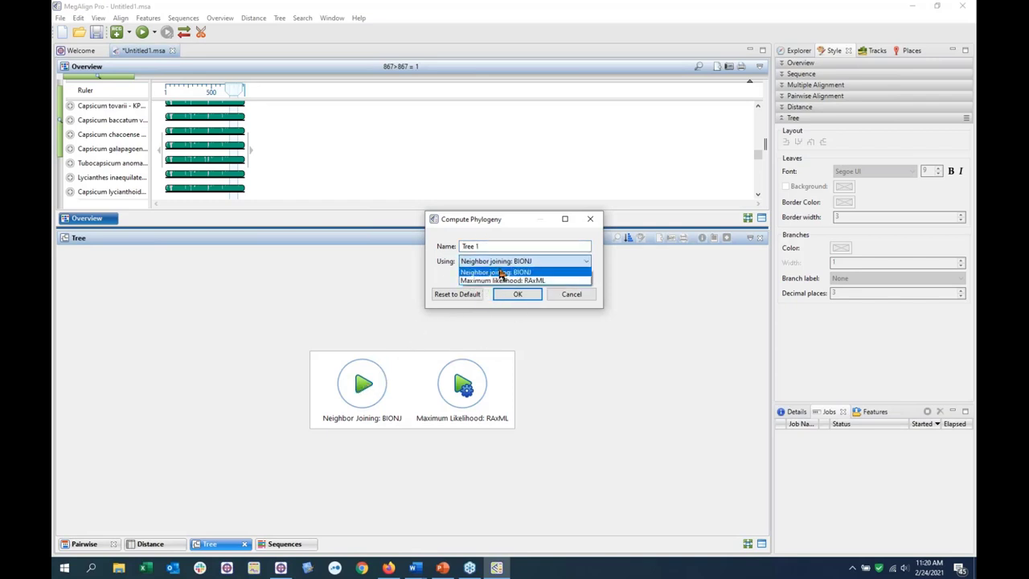
pyautogui.click(501, 274)
pyautogui.click(514, 295)
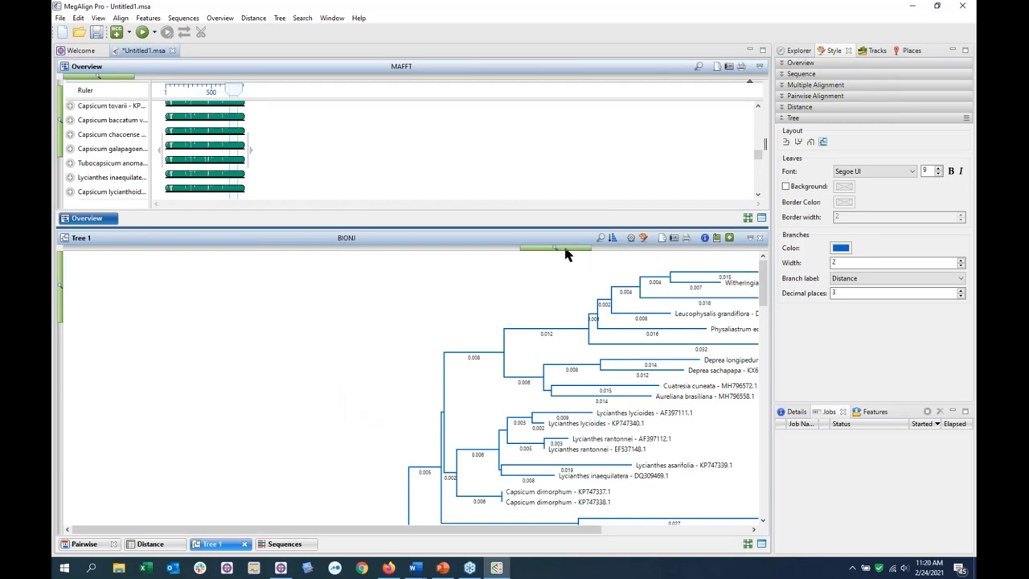
# Look over the BIONJ tree's branches, show the project's list of trees, and take a snapshot of Tree 1
pyautogui.moveTo(566, 254); pyautogui.dragTo(490, 258)
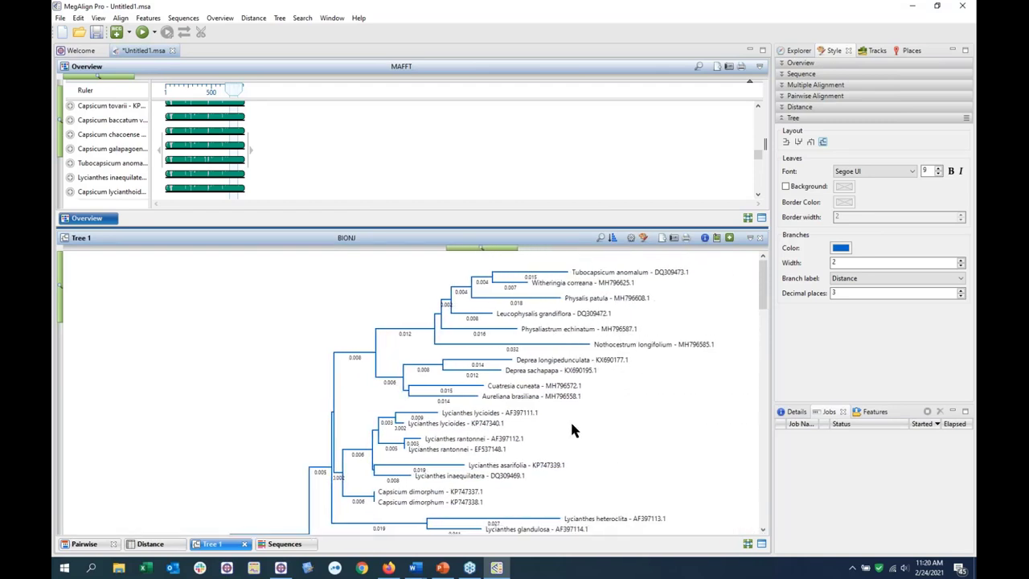
pyautogui.scroll(-10, 570, 426)
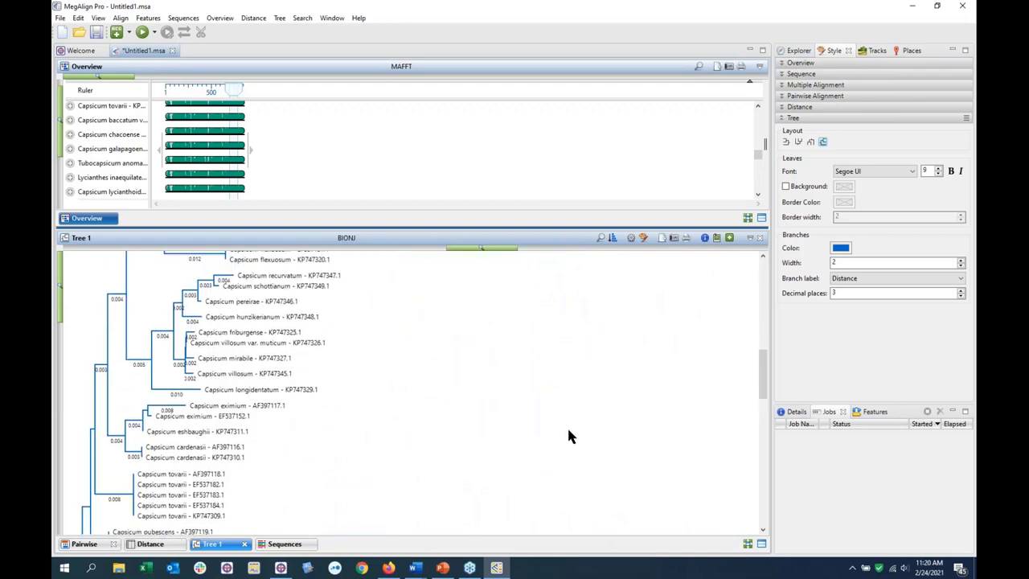
pyautogui.scroll(10, 567, 435)
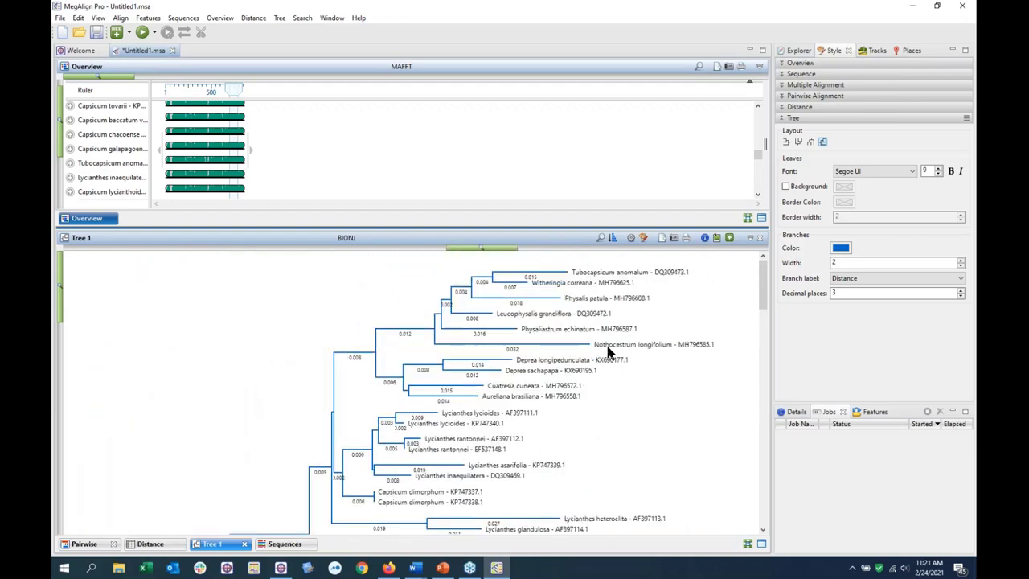
pyautogui.click(798, 51)
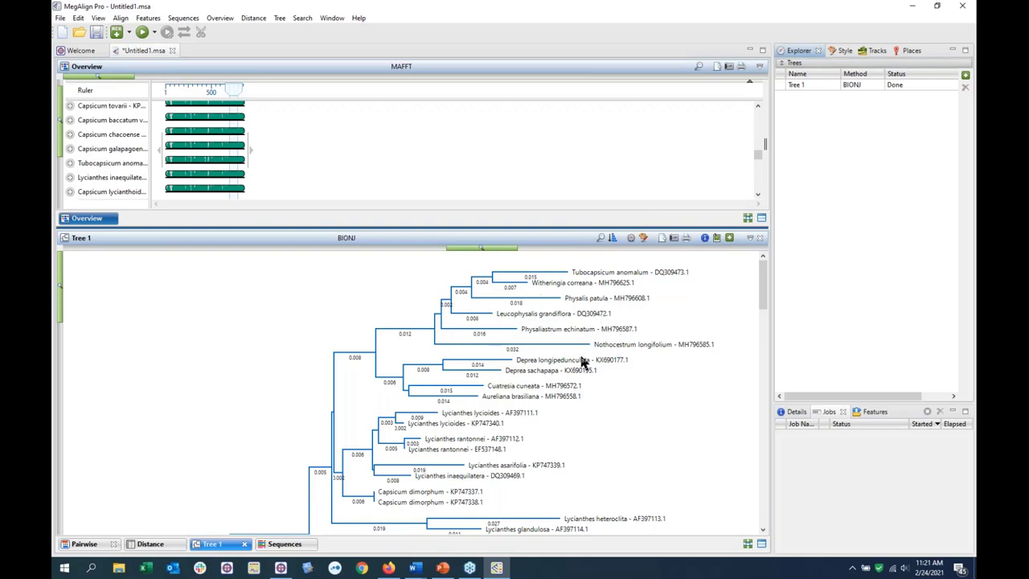
pyautogui.click(716, 239)
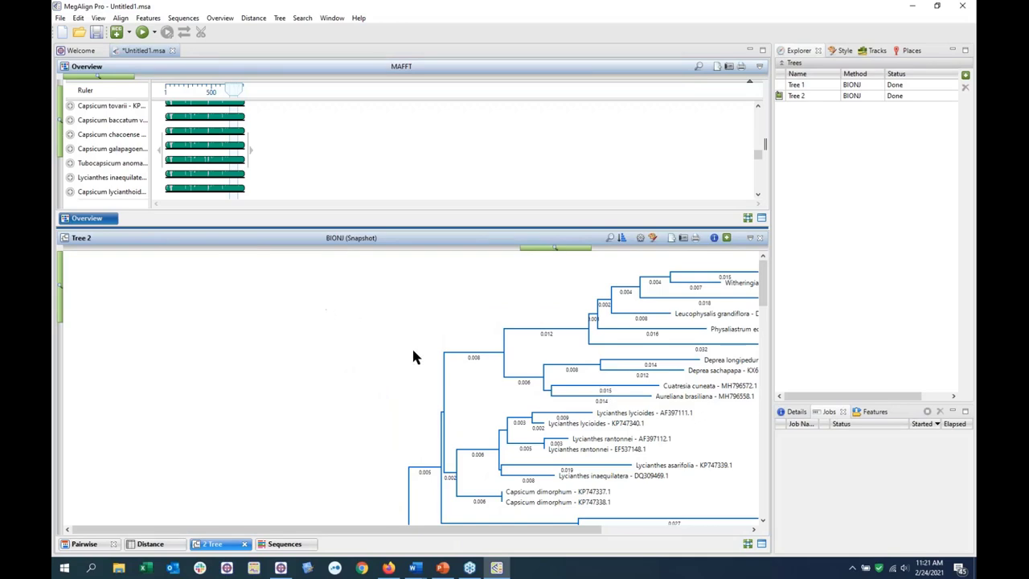
# Recalculate the distance table with the Tamura-Nei (1993) metric and Pairwise gap removal
pyautogui.click(152, 545)
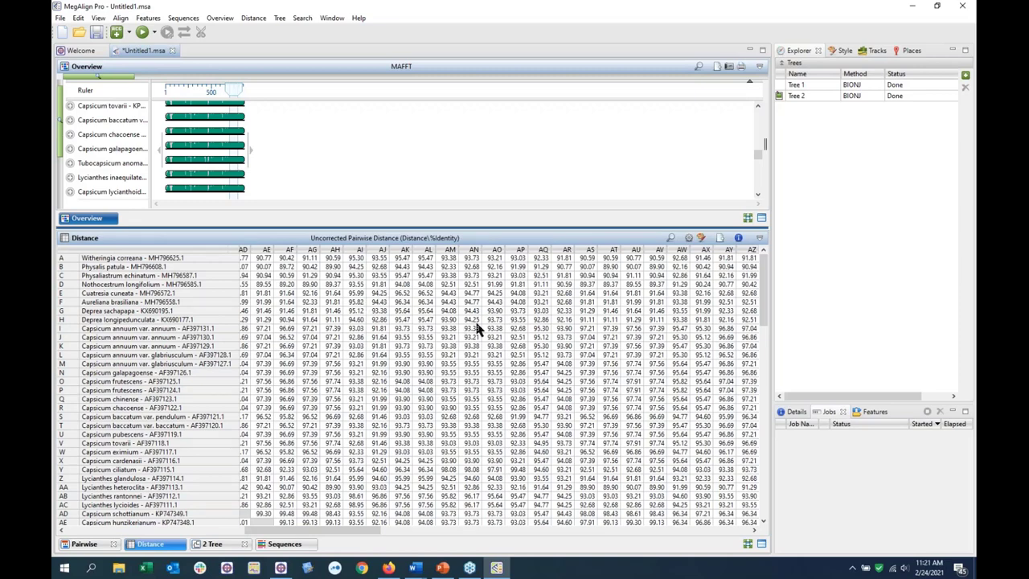
pyautogui.click(688, 239)
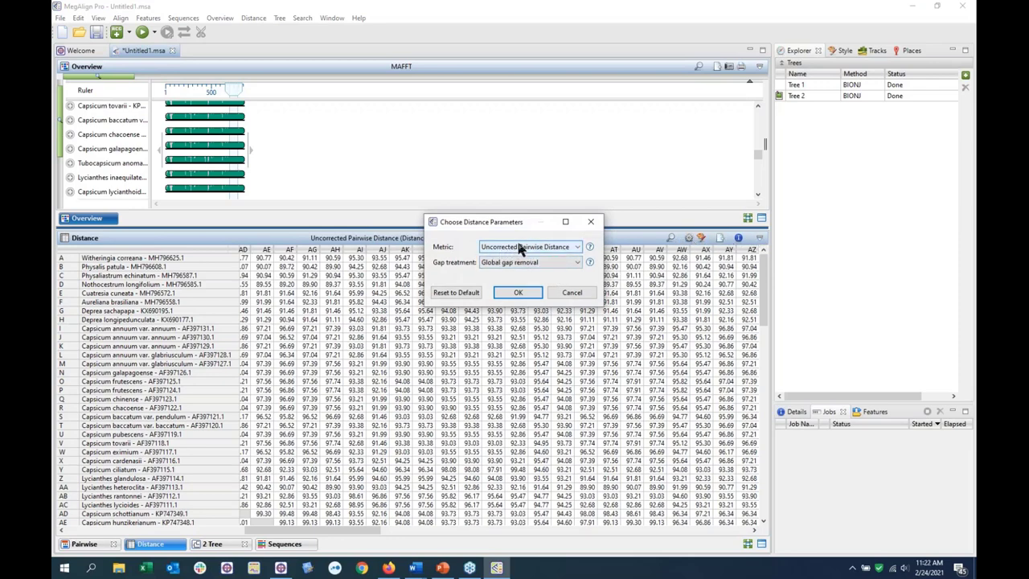
pyautogui.click(575, 247)
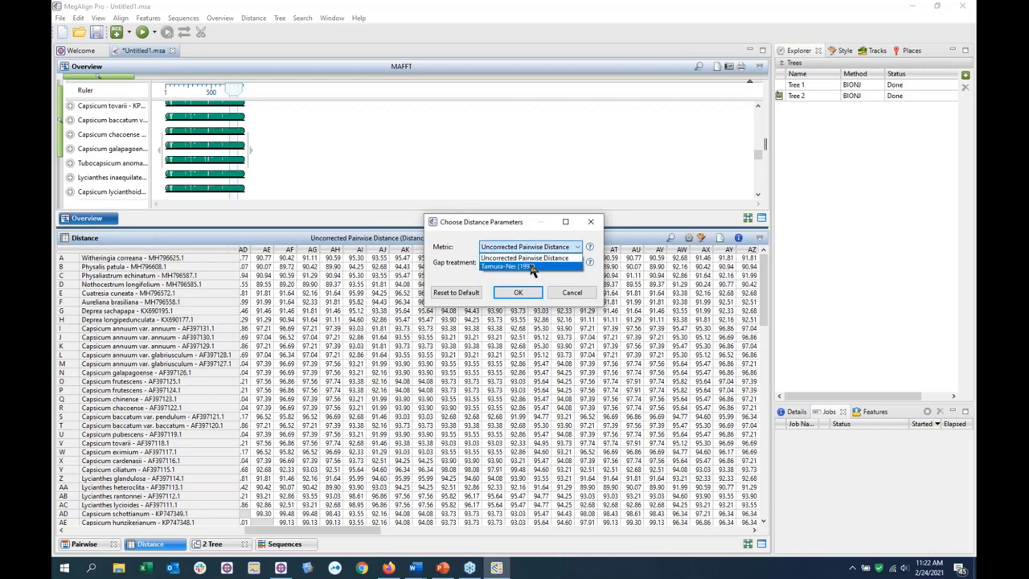
pyautogui.click(530, 266)
pyautogui.click(565, 259)
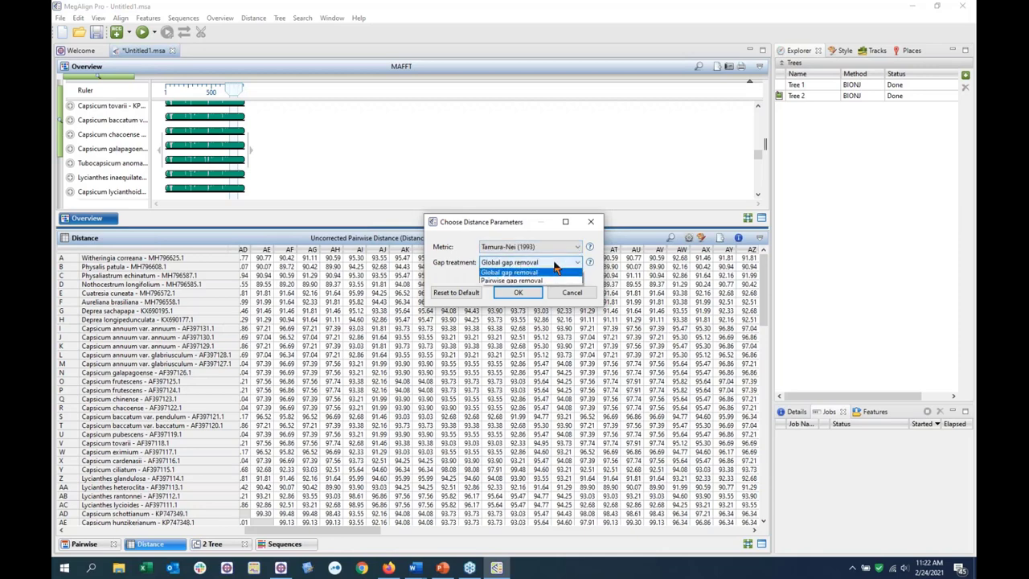
pyautogui.click(504, 283)
pyautogui.click(520, 292)
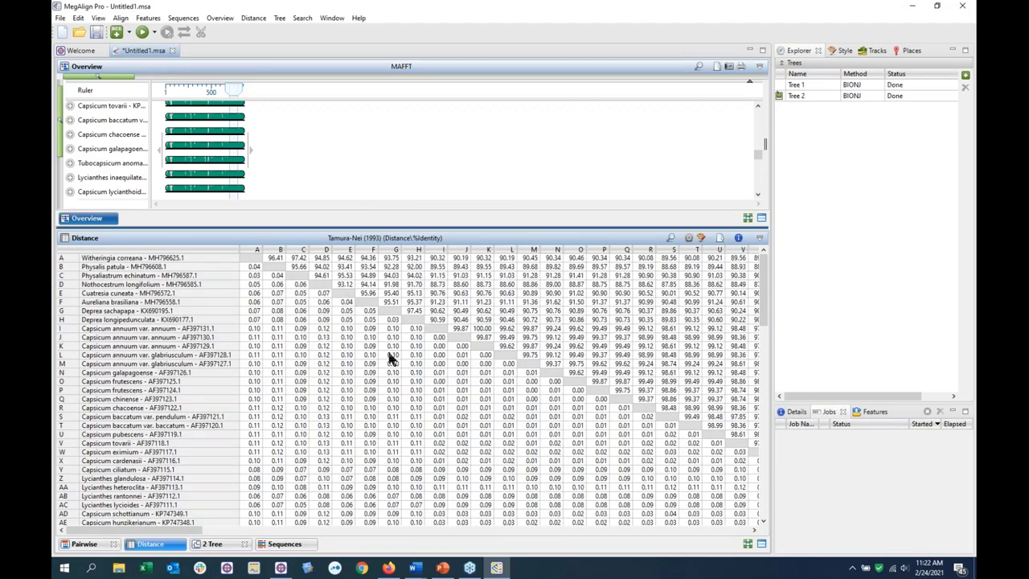
# Arrange the views in the Two Vertical layout and show Tree 1 side by side with Tree 2
pyautogui.click(810, 85)
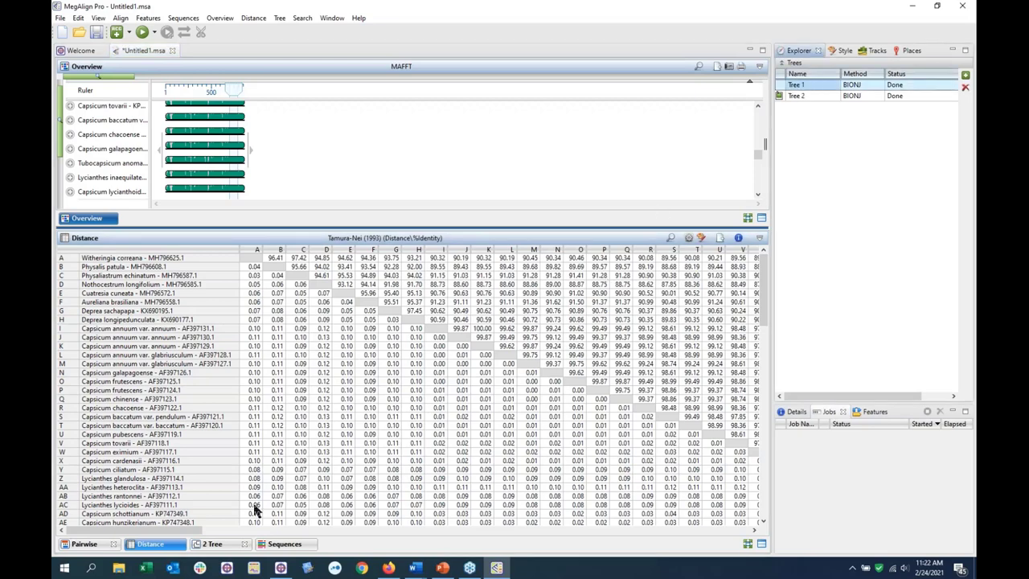
pyautogui.click(216, 544)
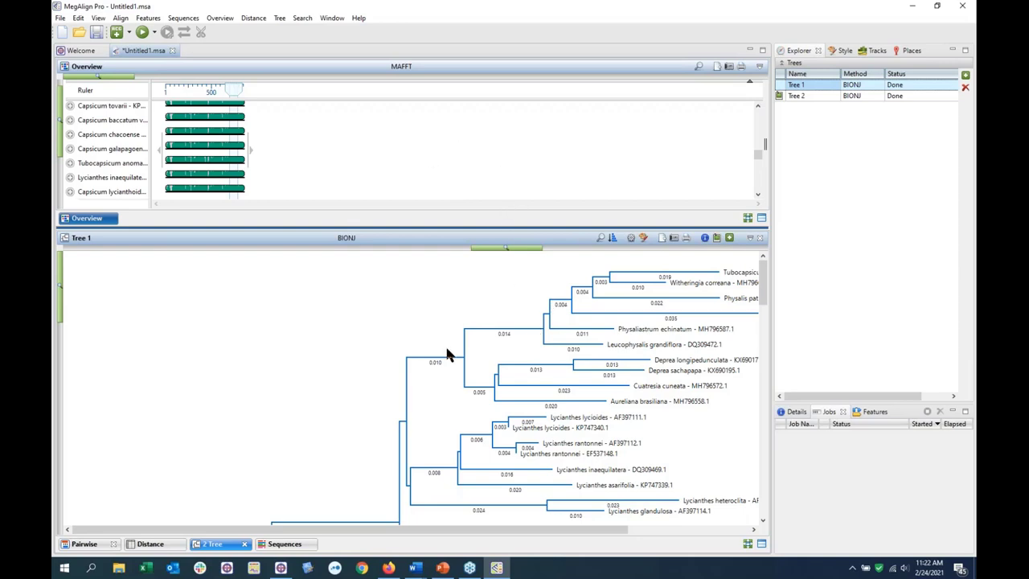
pyautogui.click(761, 544)
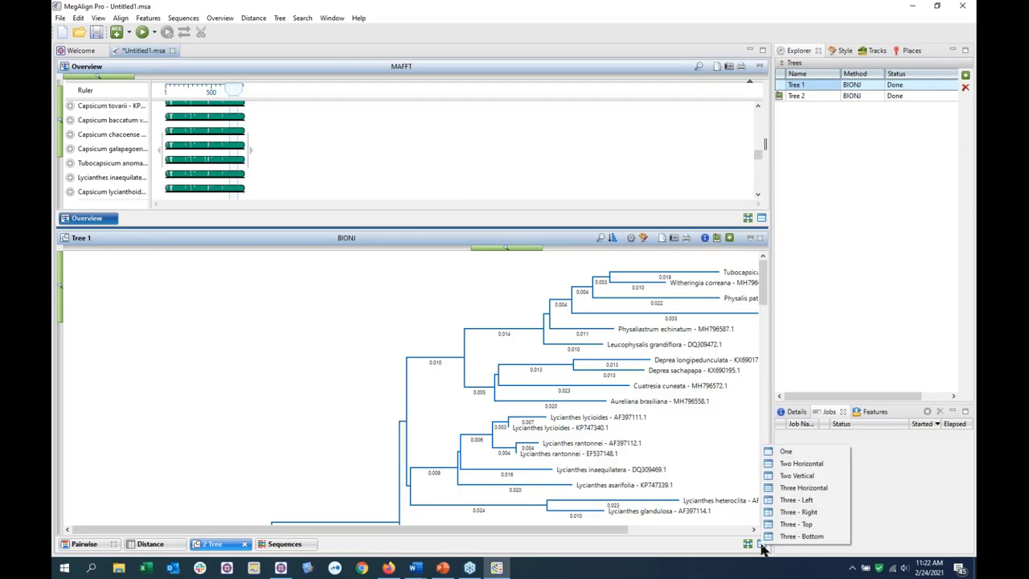
pyautogui.click(820, 476)
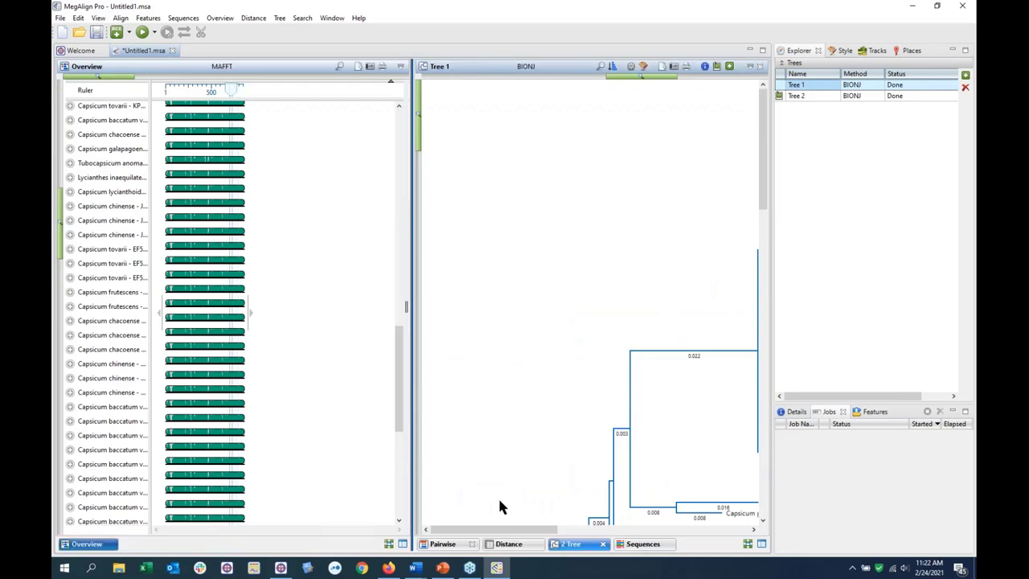
pyautogui.click(569, 544)
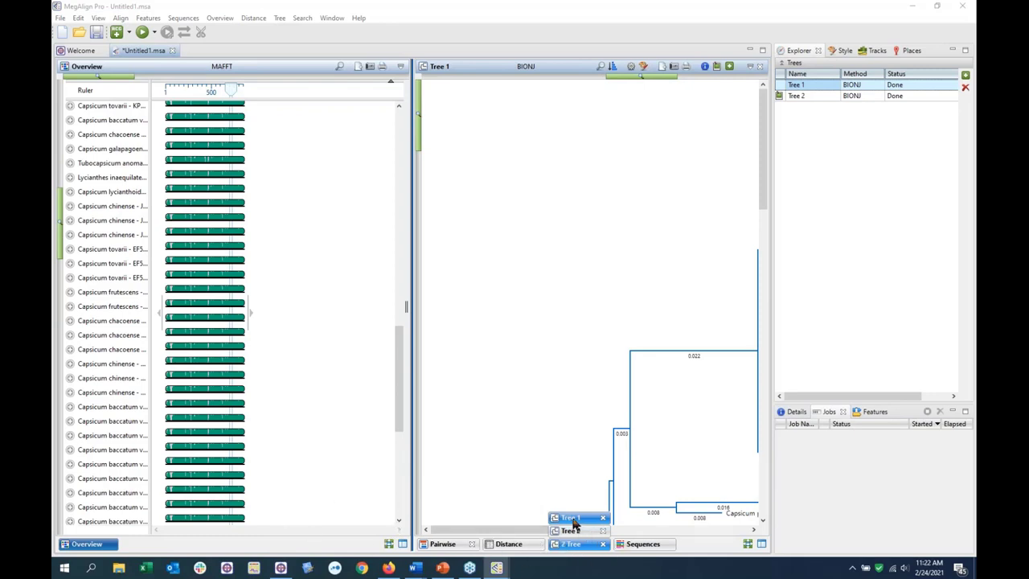
pyautogui.moveTo(491, 523); pyautogui.dragTo(299, 553)
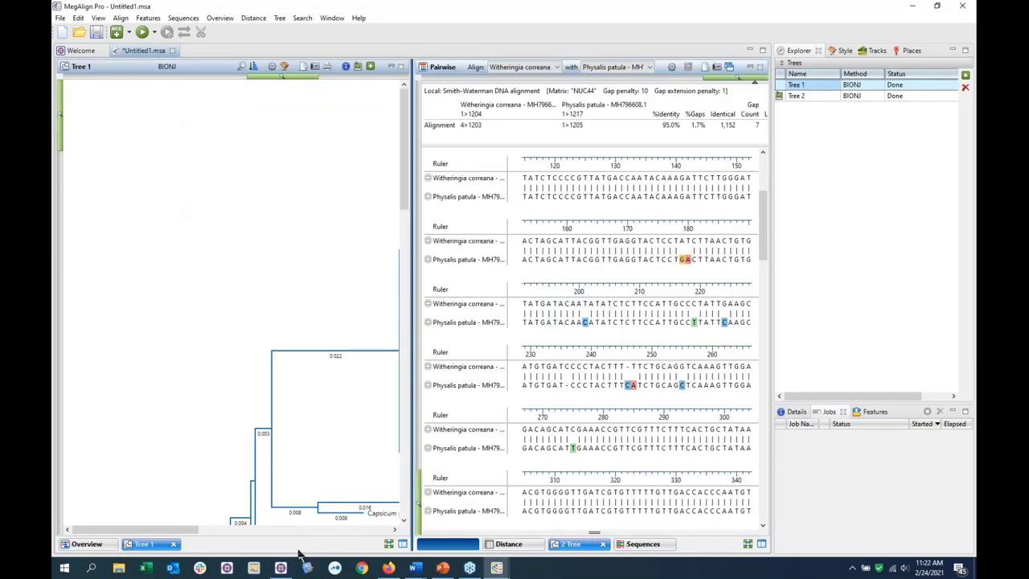
pyautogui.click(570, 544)
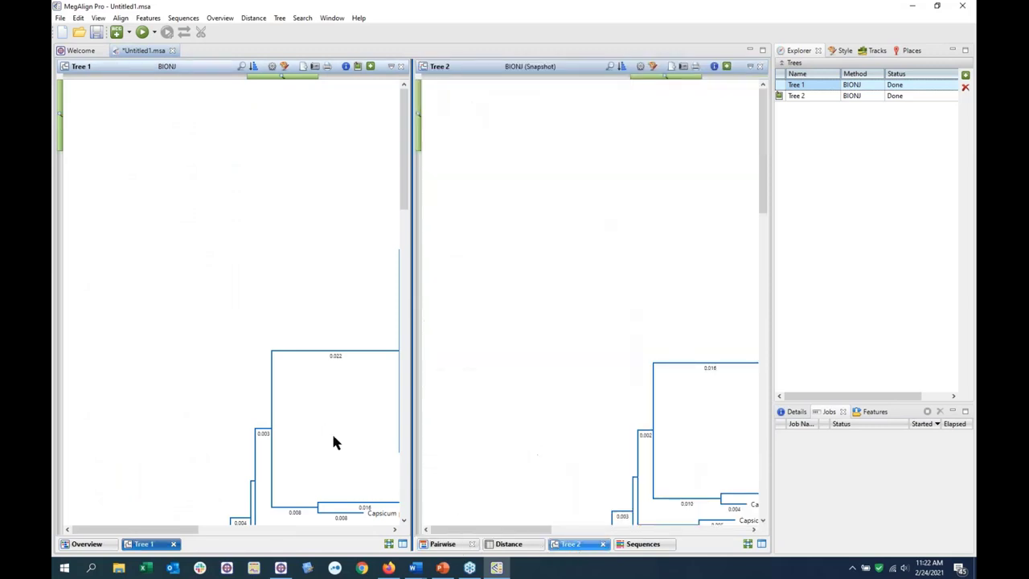
# Compare the branches of Tree 1 and Tree 2, examining Tree 1 down to its last Capsicum chinense entry
pyautogui.moveTo(305, 76); pyautogui.dragTo(230, 96)
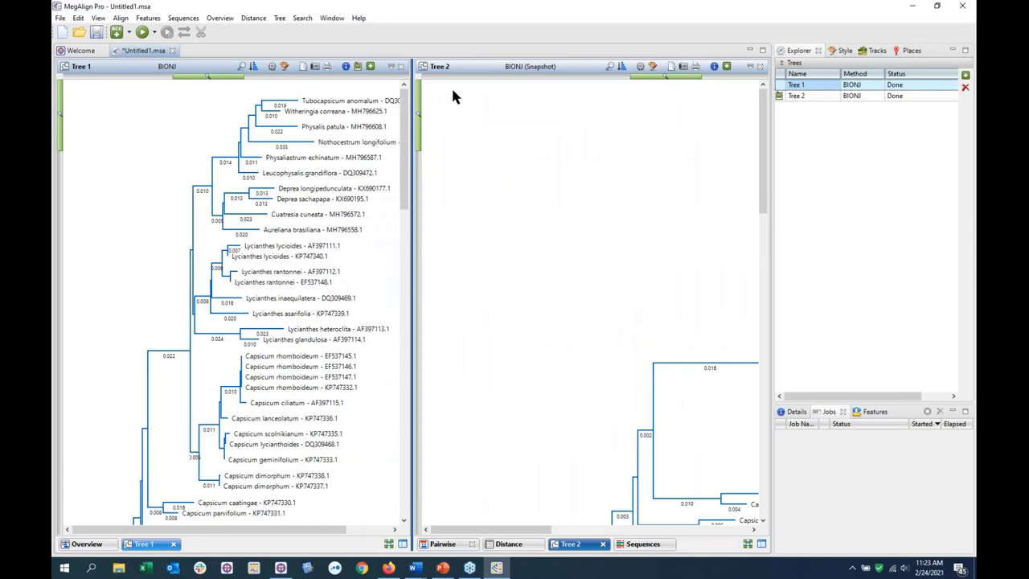
pyautogui.moveTo(660, 78); pyautogui.dragTo(560, 80)
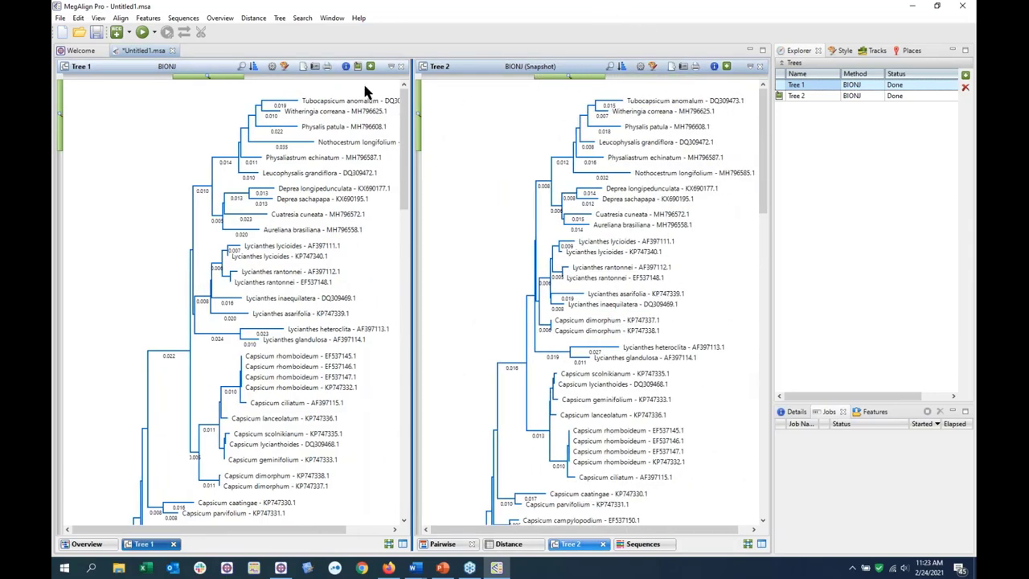
pyautogui.moveTo(221, 81); pyautogui.dragTo(208, 77)
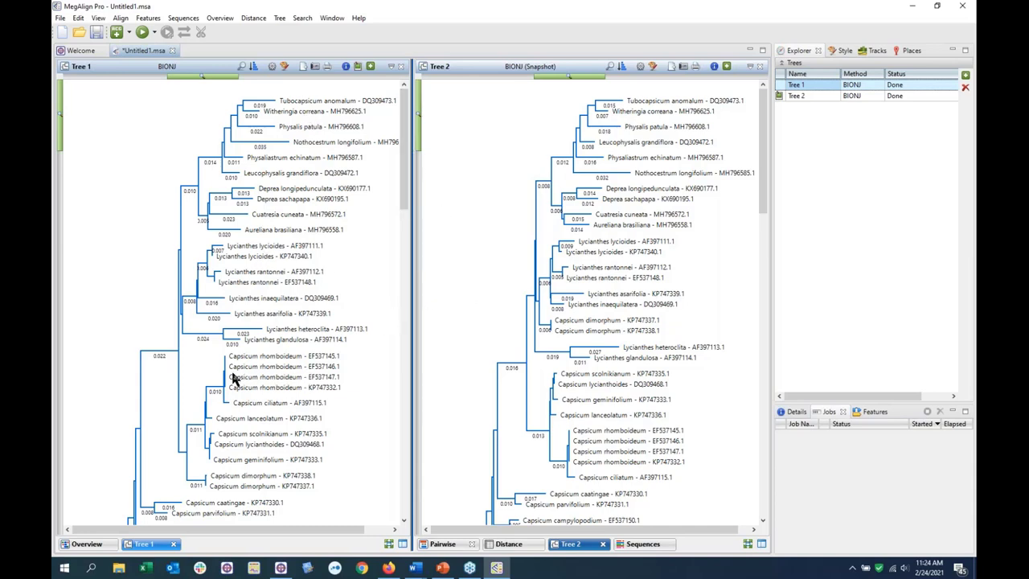
pyautogui.scroll(-15, 233, 379)
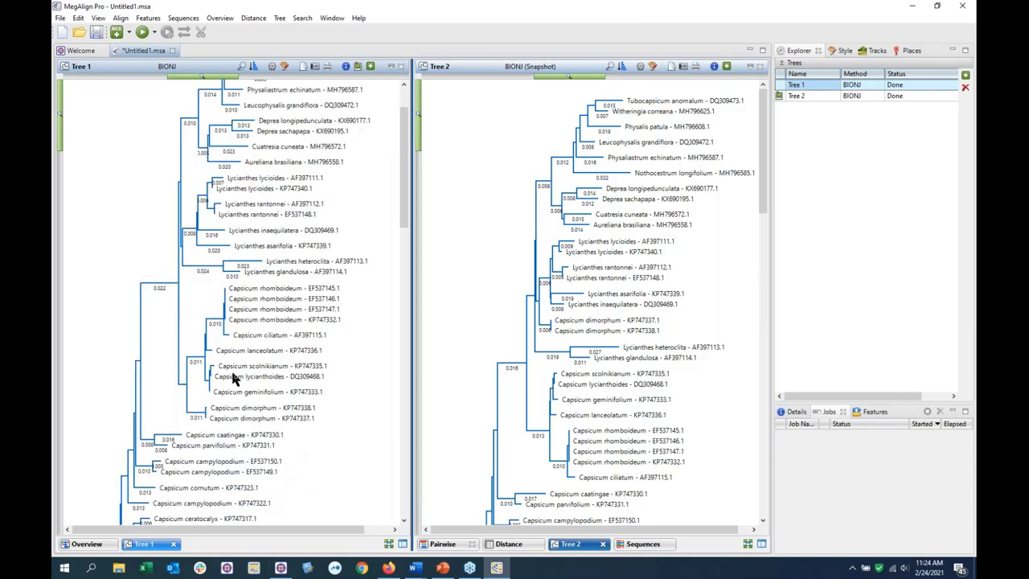
pyautogui.scroll(-3, 232, 373)
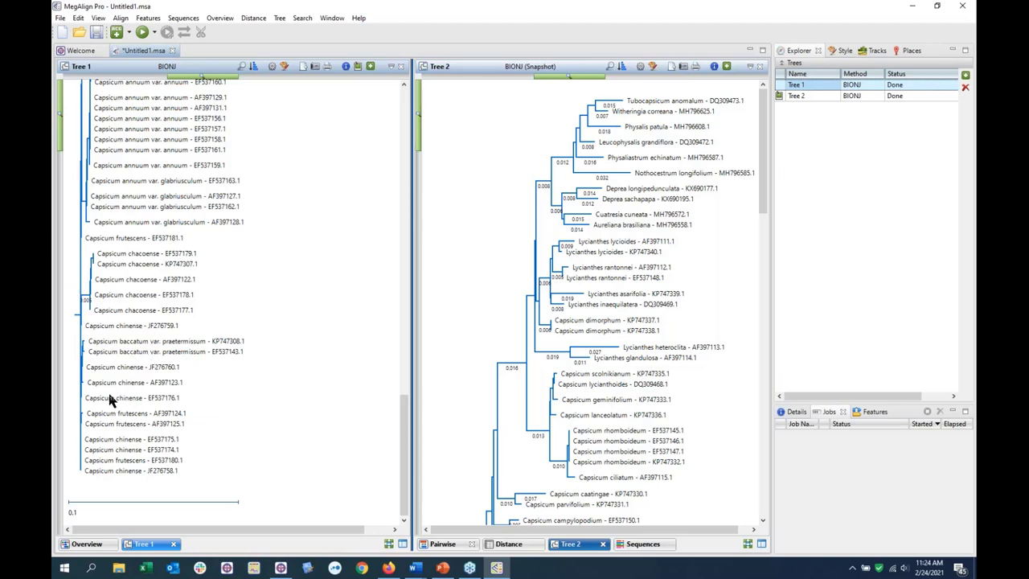
pyautogui.scroll(2, 110, 400)
pyautogui.scroll(3, 95, 377)
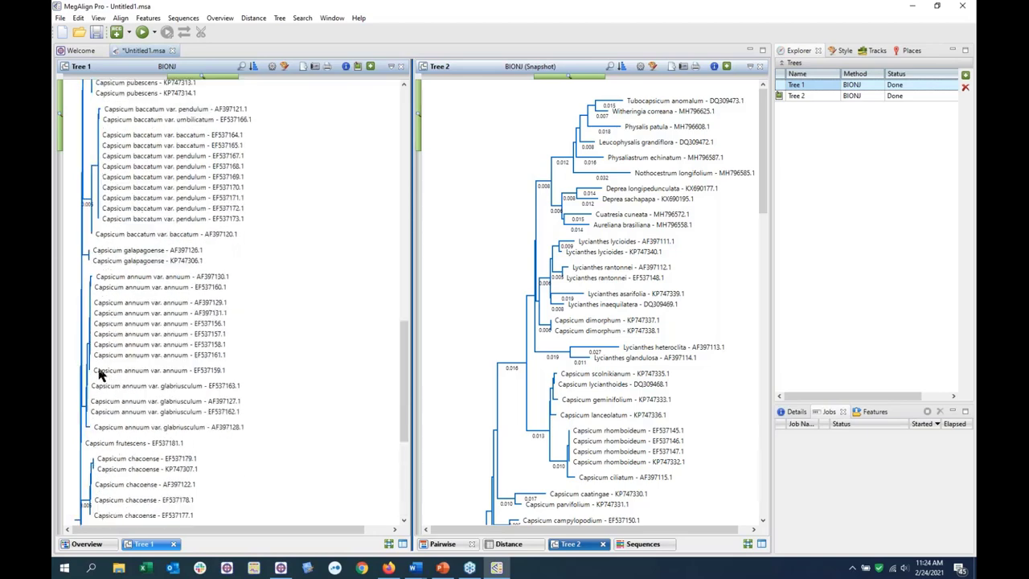
pyautogui.scroll(8, 101, 374)
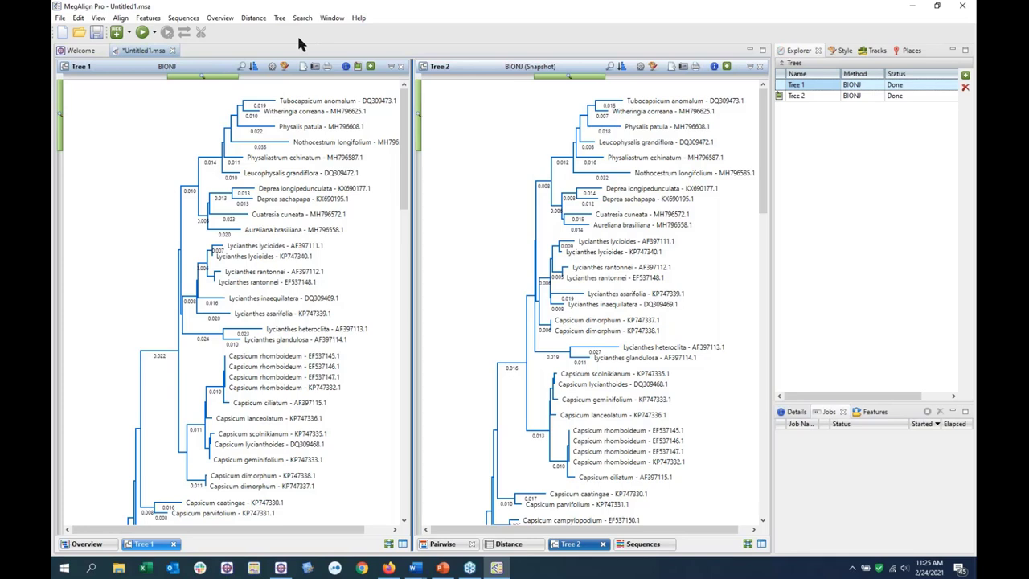
# Root Tree 1 on its midpoint branch and check where the root sits
pyautogui.click(282, 18)
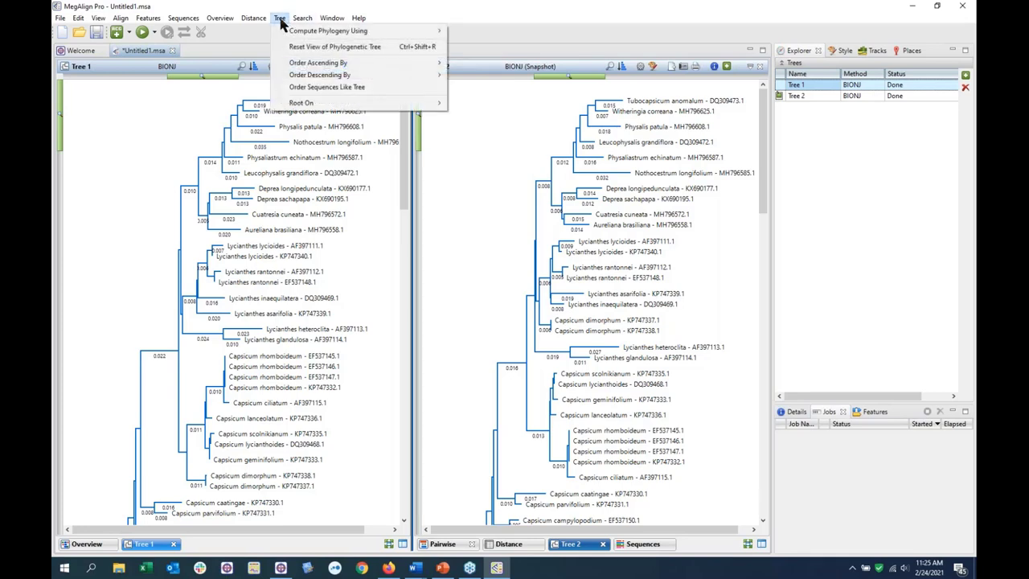
pyautogui.moveTo(387, 105)
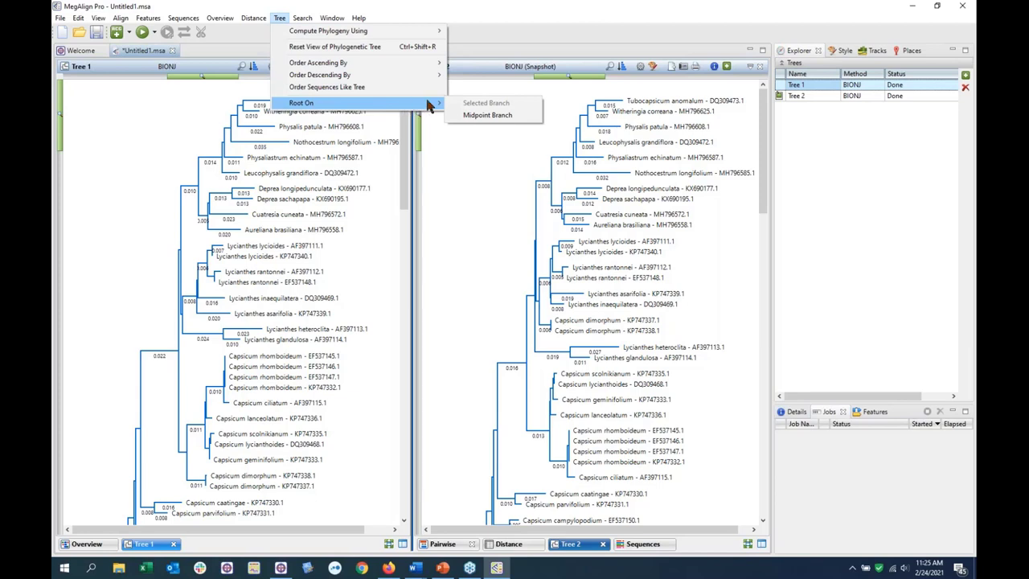
pyautogui.click(484, 116)
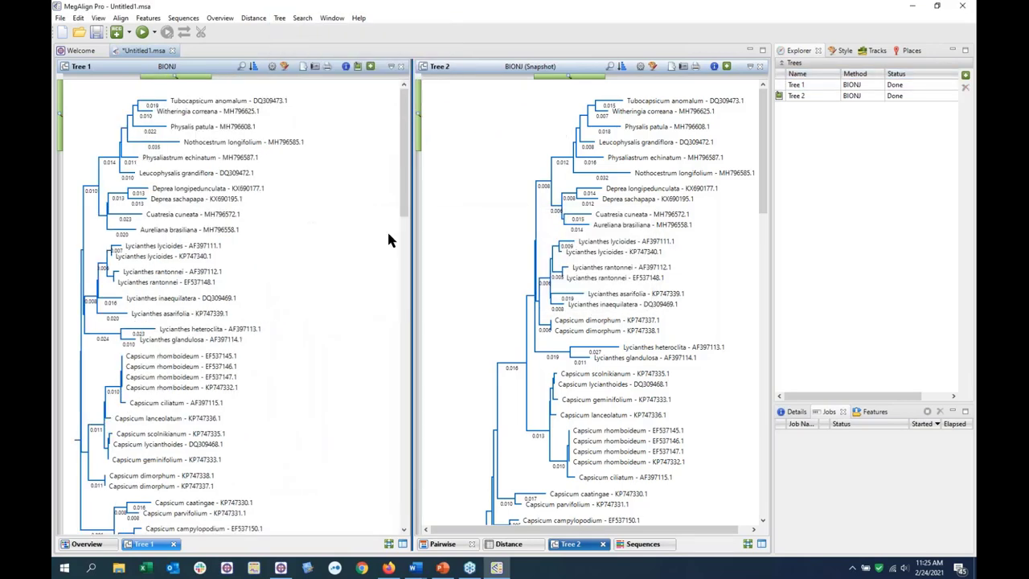
pyautogui.scroll(-5, 101, 385)
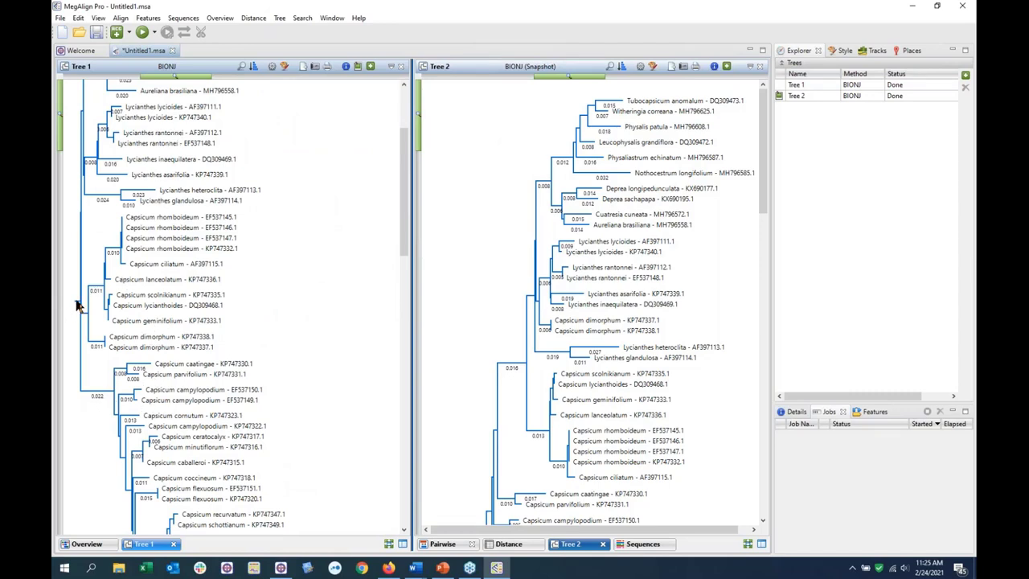
# Root Tree 1 on the Nothocestrum longifolium - MH796585.1 branch
pyautogui.scroll(3, 78, 305)
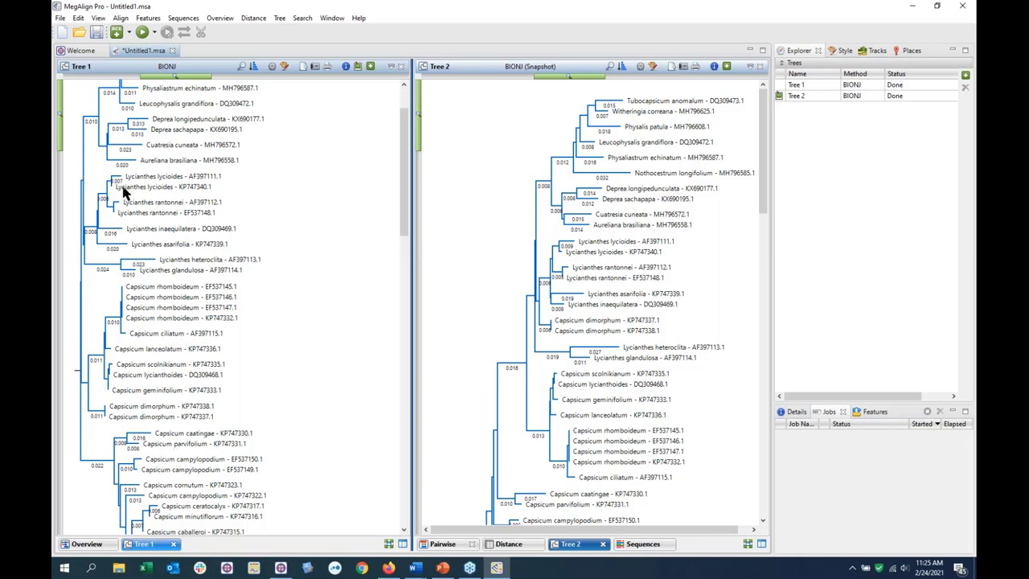
pyautogui.scroll(2, 169, 203)
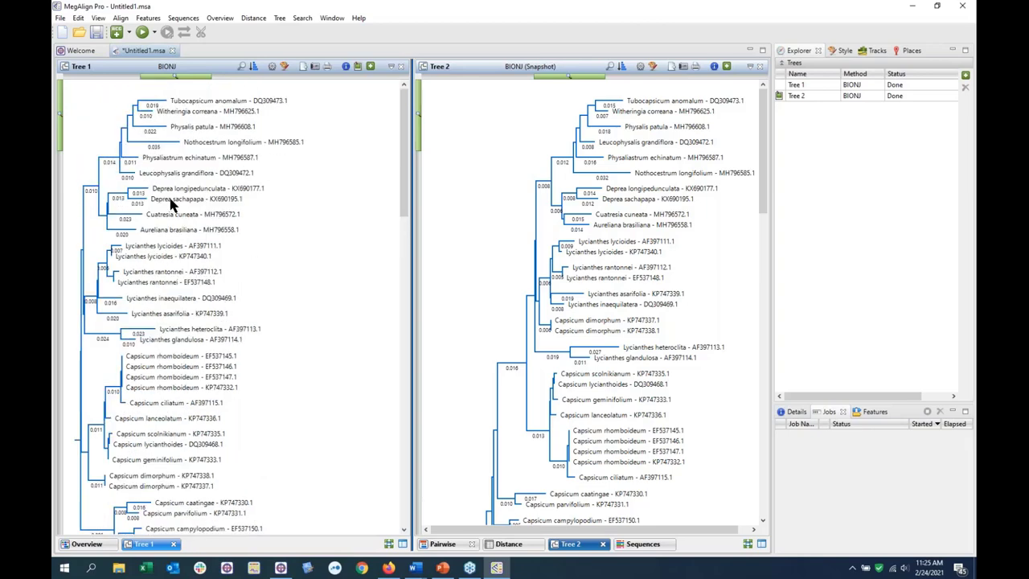
pyautogui.scroll(-2, 185, 377)
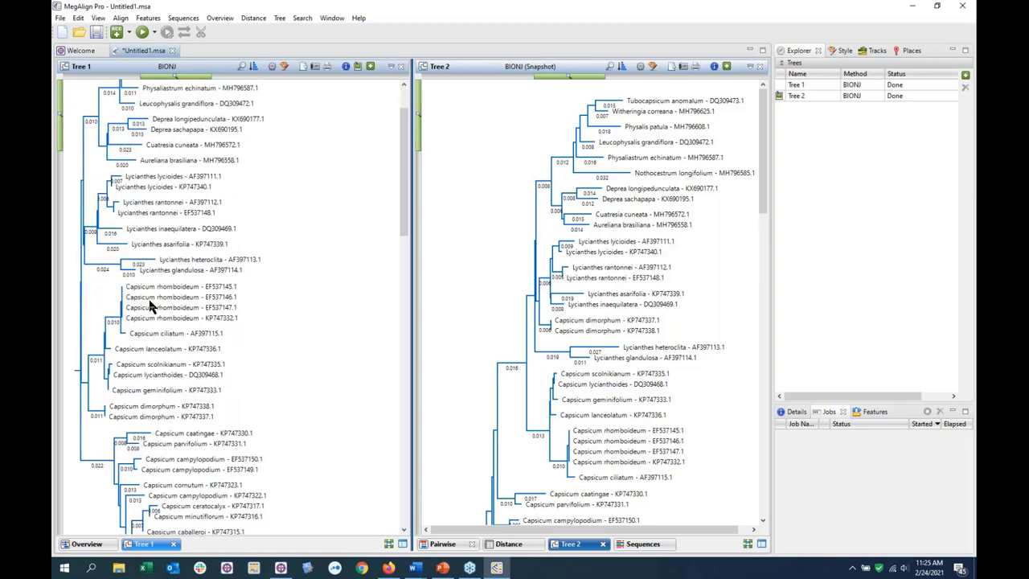
pyautogui.scroll(2, 148, 306)
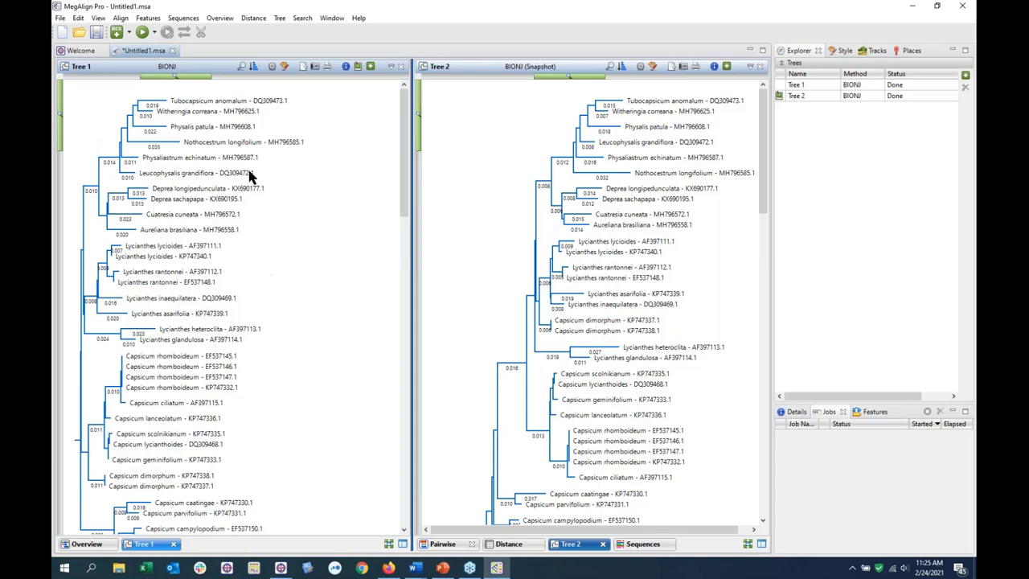
pyautogui.click(208, 145)
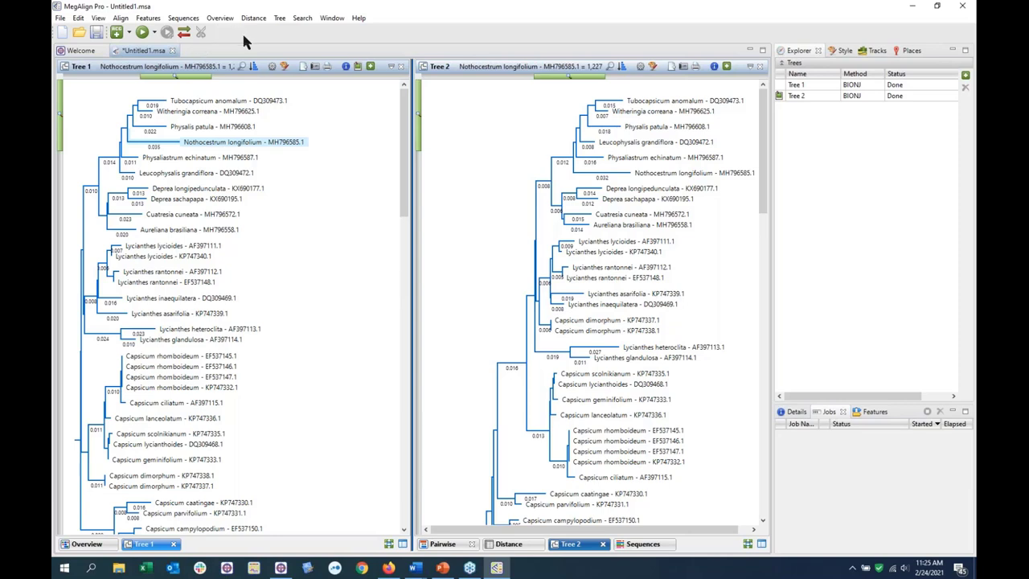
pyautogui.click(279, 17)
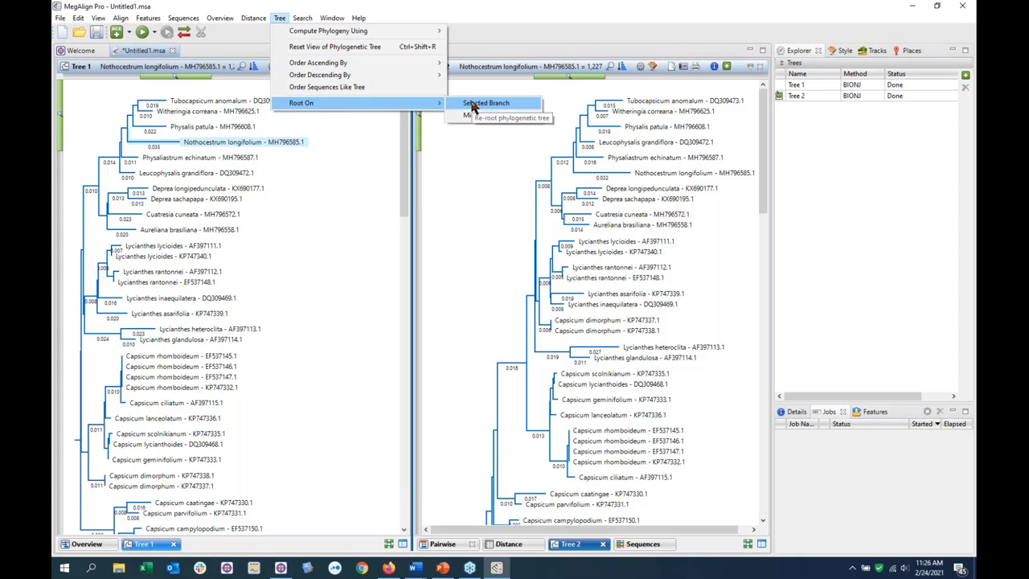
pyautogui.click(473, 103)
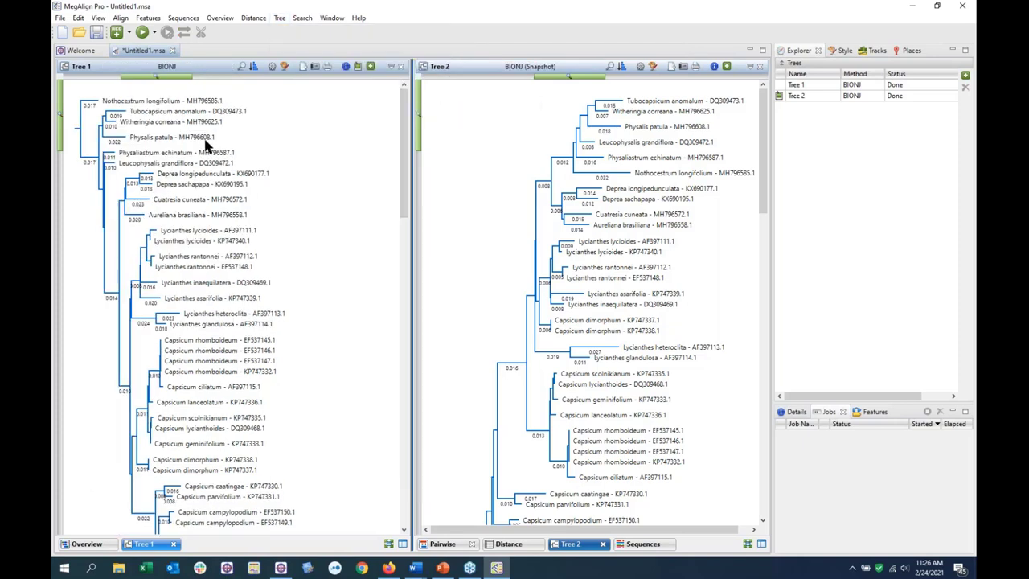
# Root the Tree 2 snapshot on its Nothocestrum longifolium - MH796585.1 branch so it matches Tree 1
pyautogui.click(166, 102)
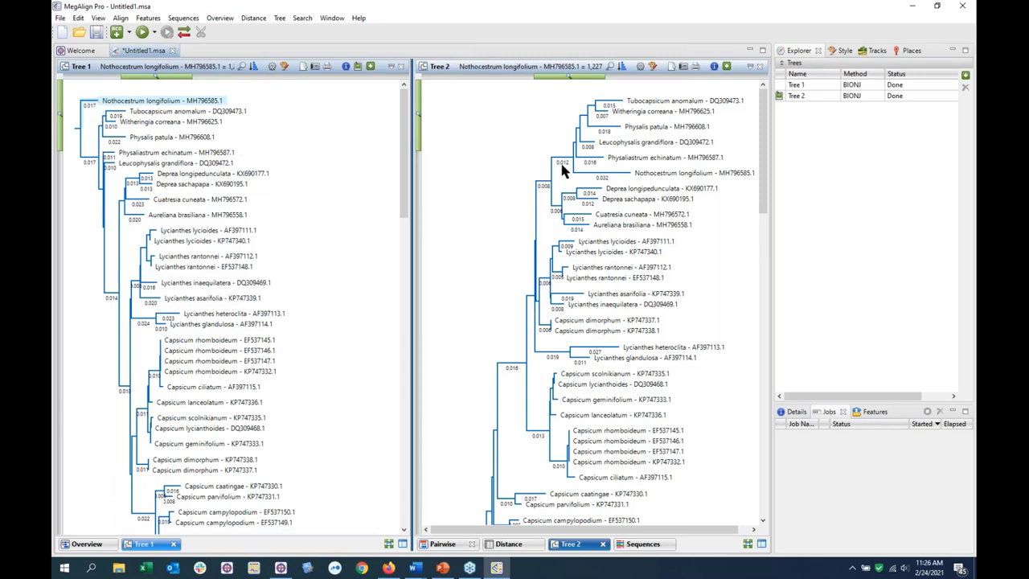
pyautogui.click(656, 176)
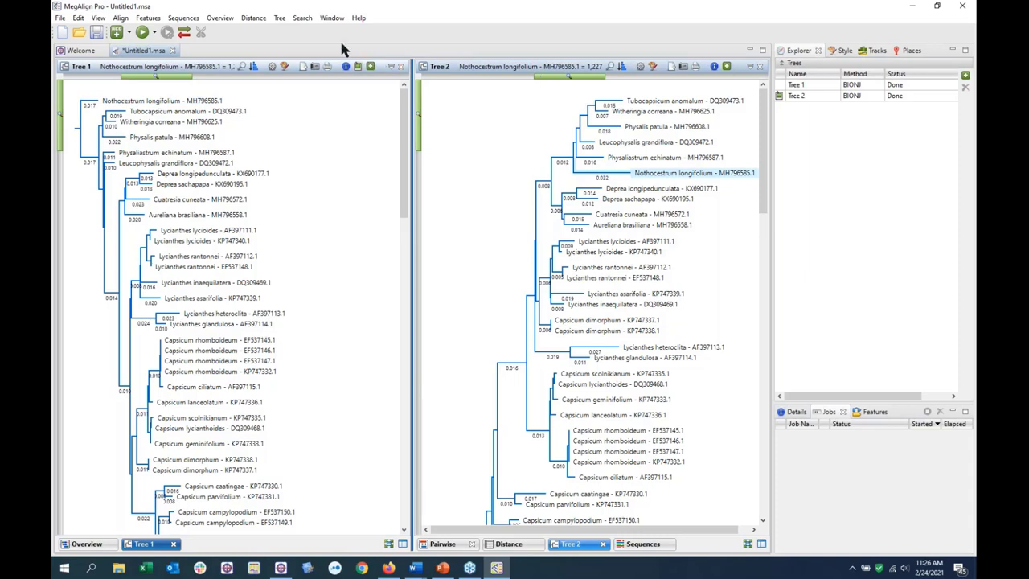
pyautogui.click(278, 18)
pyautogui.moveTo(346, 103)
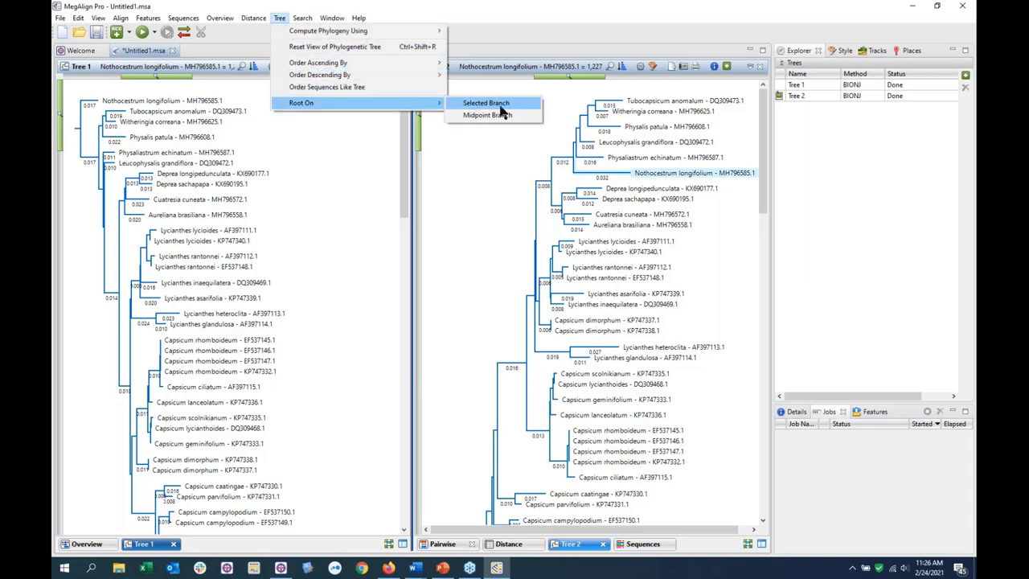
pyautogui.click(497, 104)
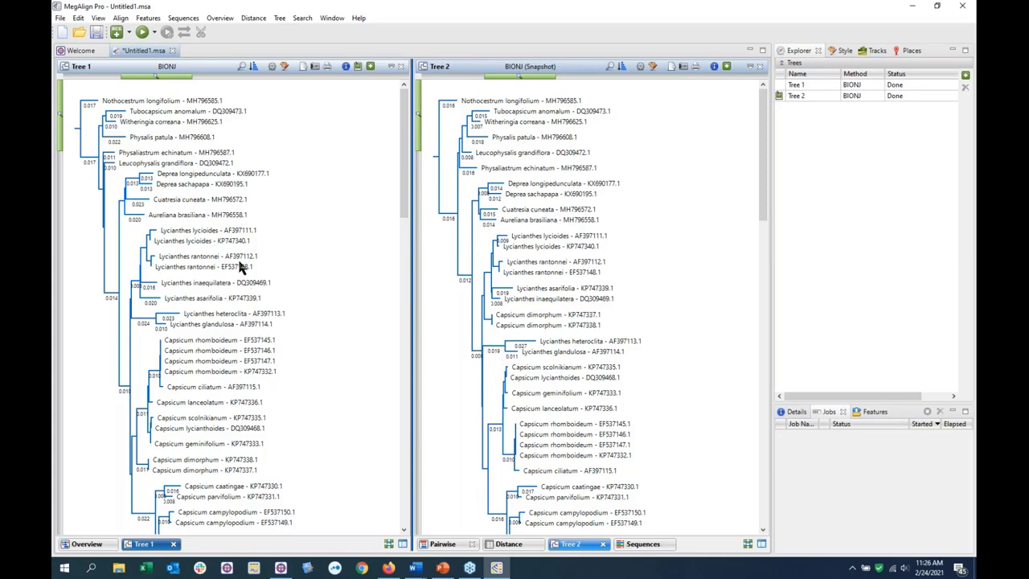
# Examine the branch order of Tree 1 from the Nothocestrum longifolium root down to its last Capsicum chinense entry
pyautogui.click(280, 18)
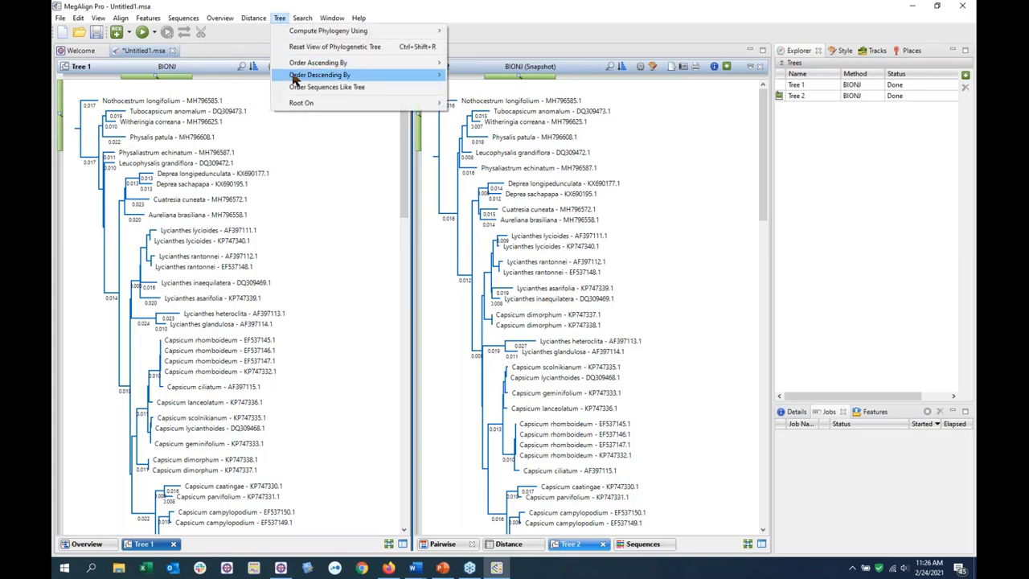
pyautogui.moveTo(307, 75)
pyautogui.click(478, 26)
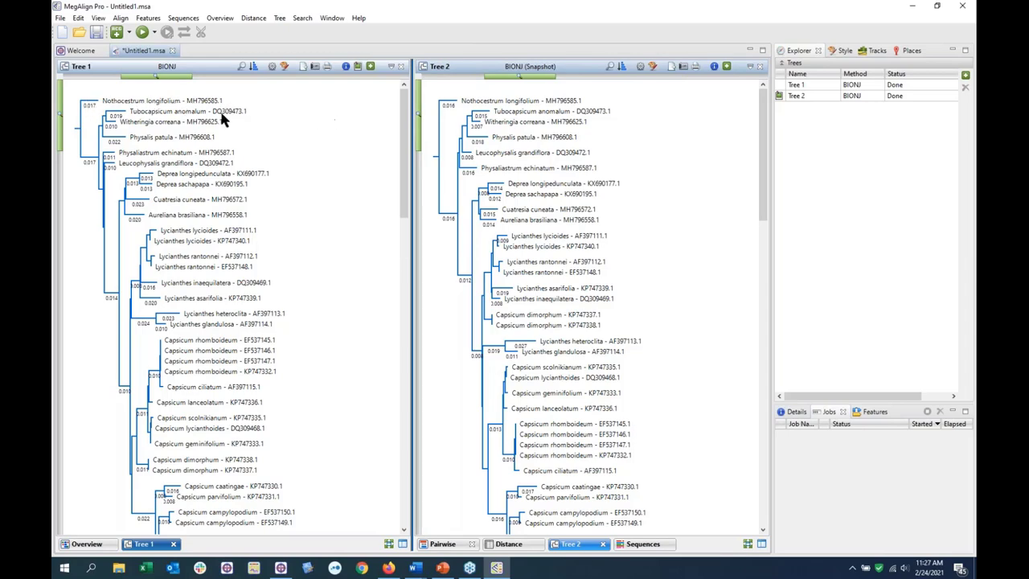
pyautogui.scroll(-10, 140, 382)
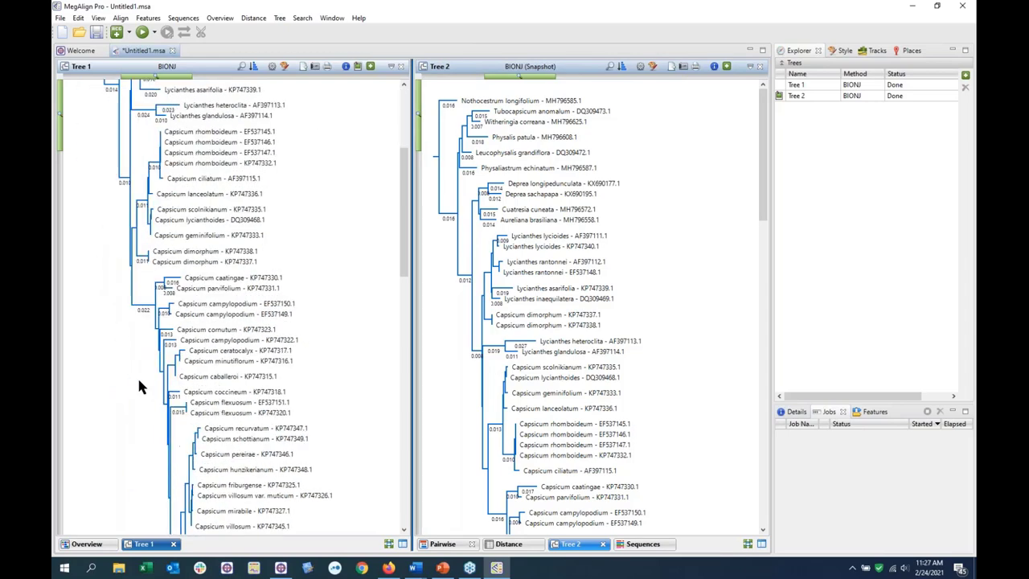
pyautogui.scroll(-5, 144, 390)
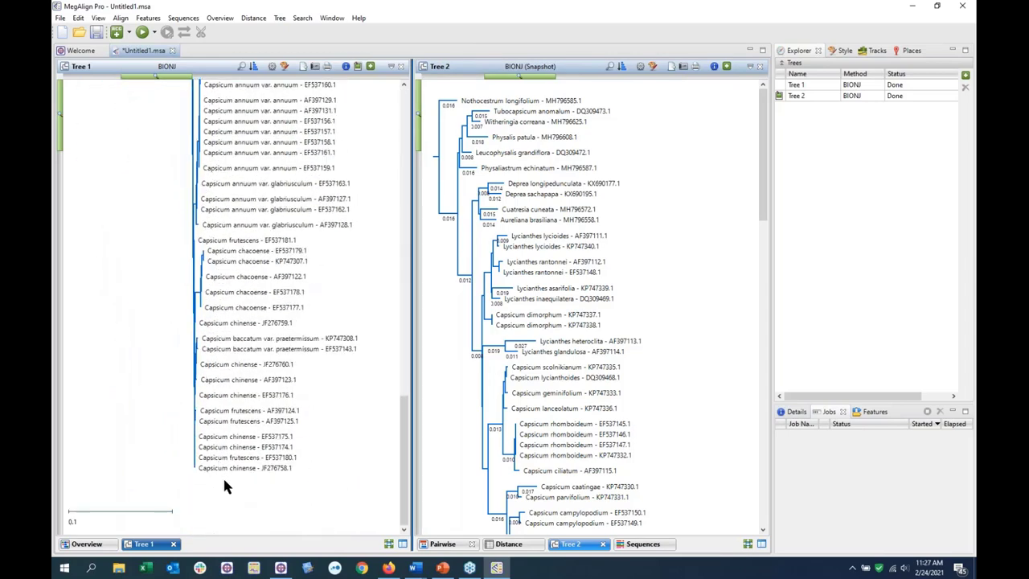
pyautogui.scroll(8, 175, 292)
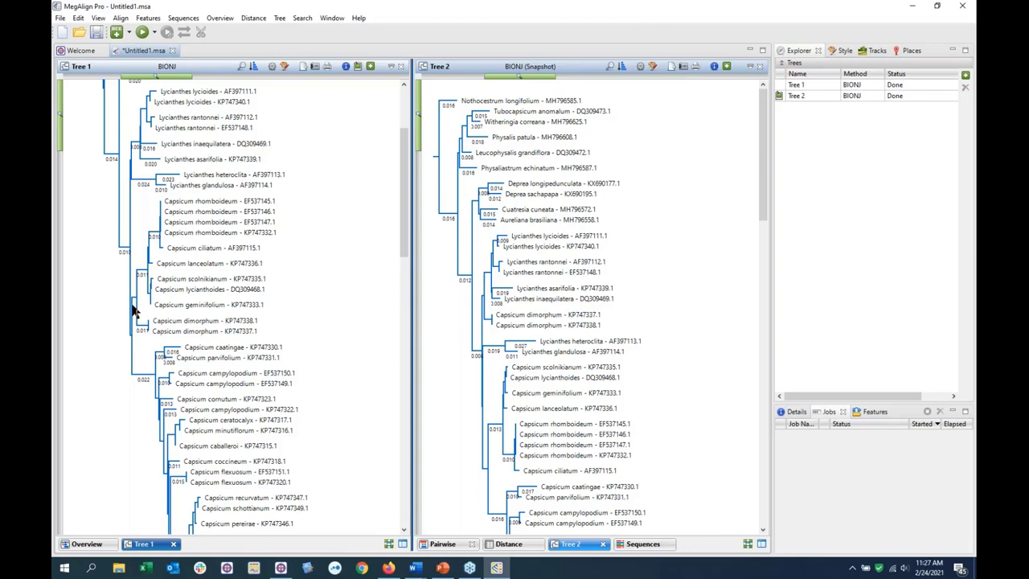
pyautogui.scroll(3, 135, 314)
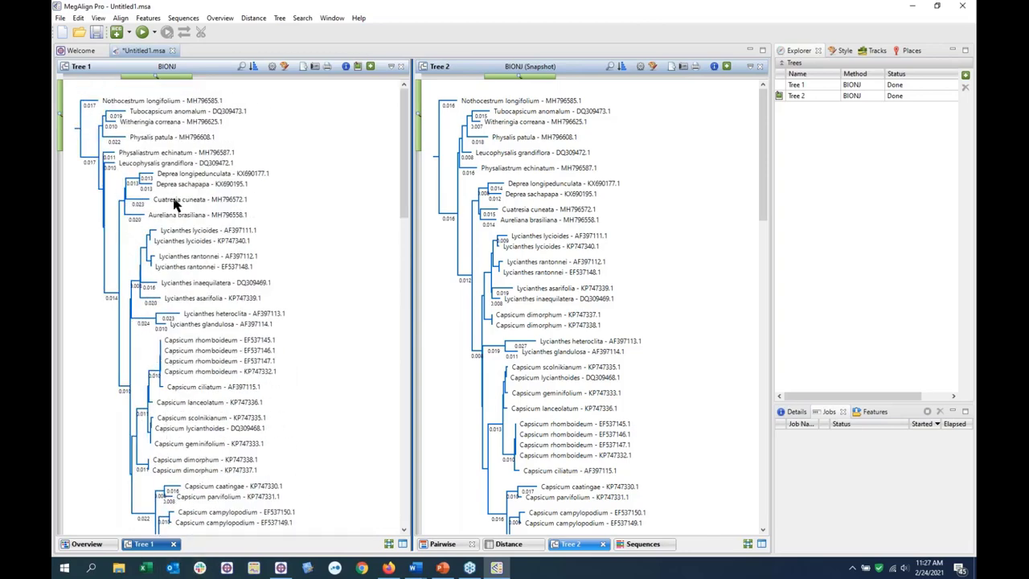
# Order the Tree 2 snapshot's branches descending by depth
pyautogui.click(280, 18)
pyautogui.moveTo(320, 67)
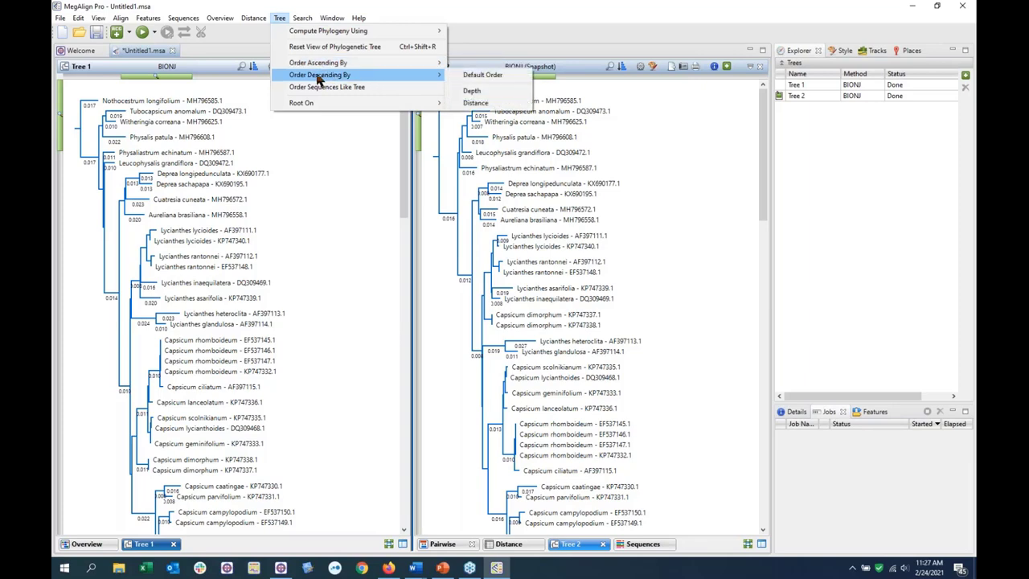
pyautogui.click(469, 91)
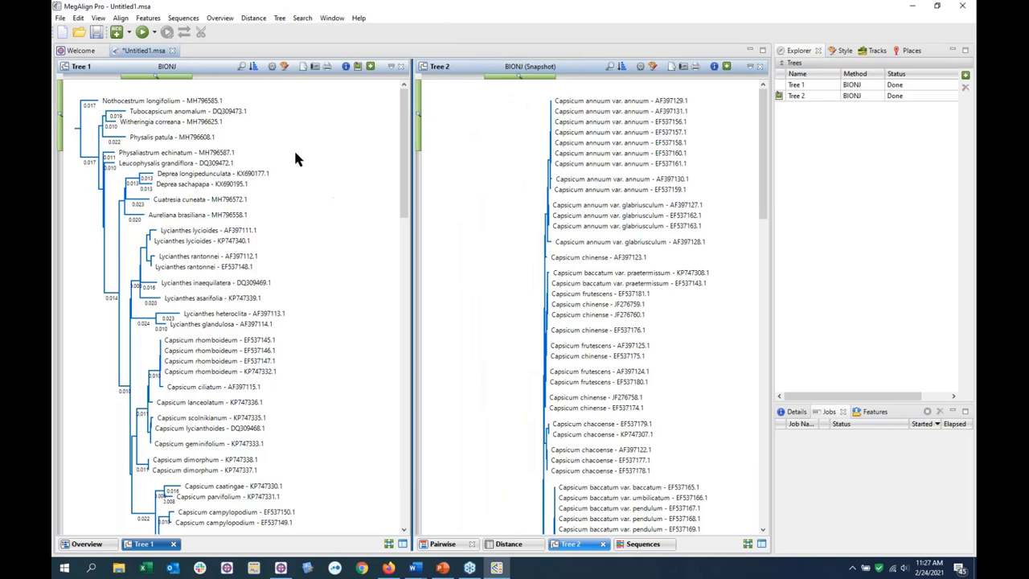
# Order Tree 1's branches descending by depth and check the arrangement of its Lycianthes and Capsicum groups
pyautogui.click(345, 98)
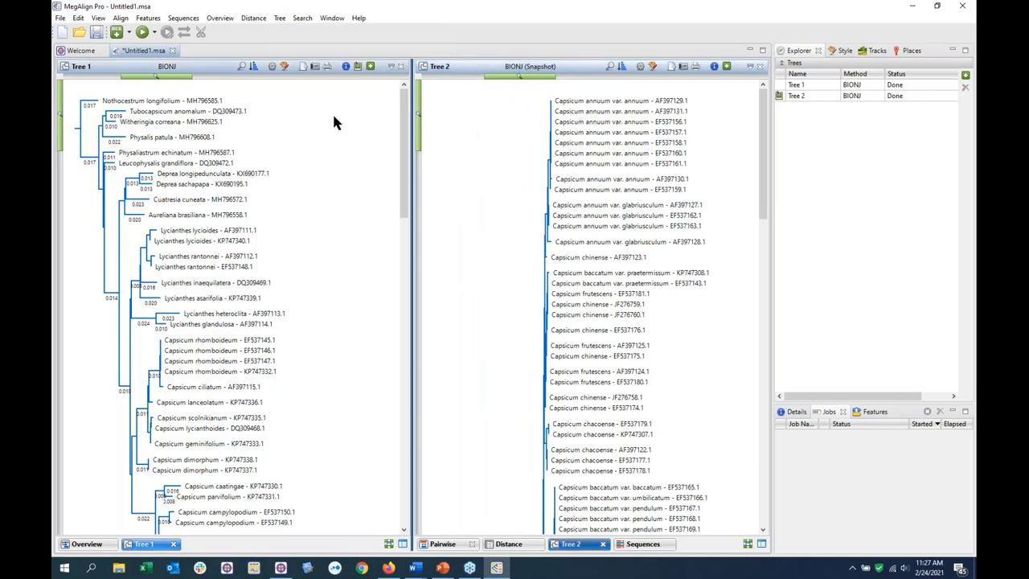
pyautogui.click(278, 18)
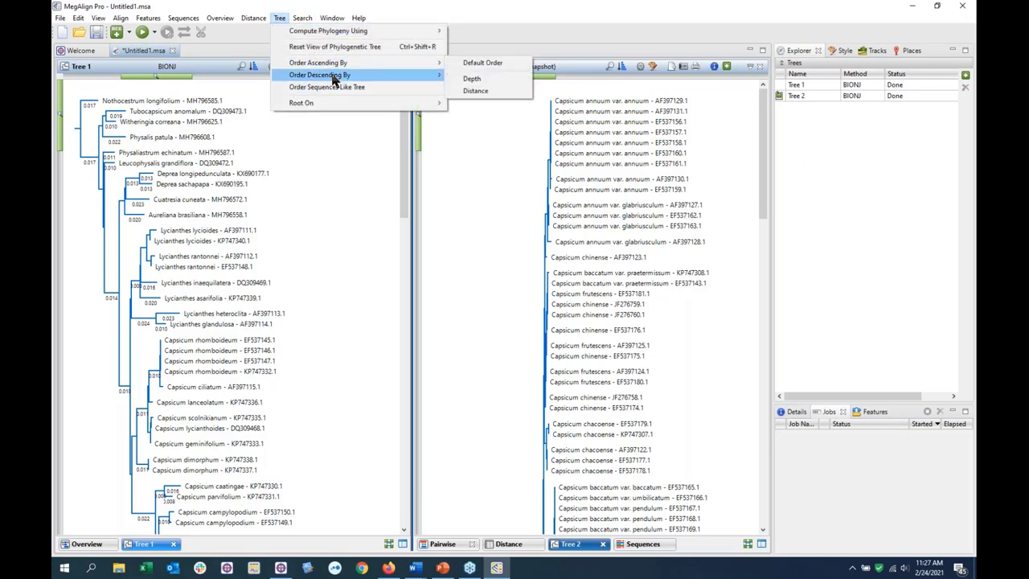
pyautogui.moveTo(431, 78)
pyautogui.click(474, 92)
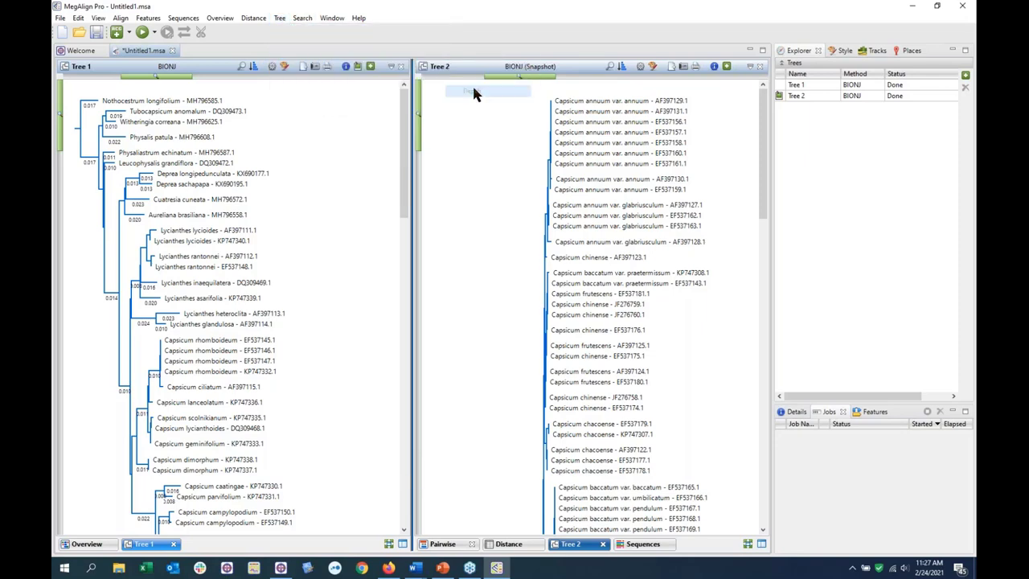
pyautogui.scroll(-15, 135, 255)
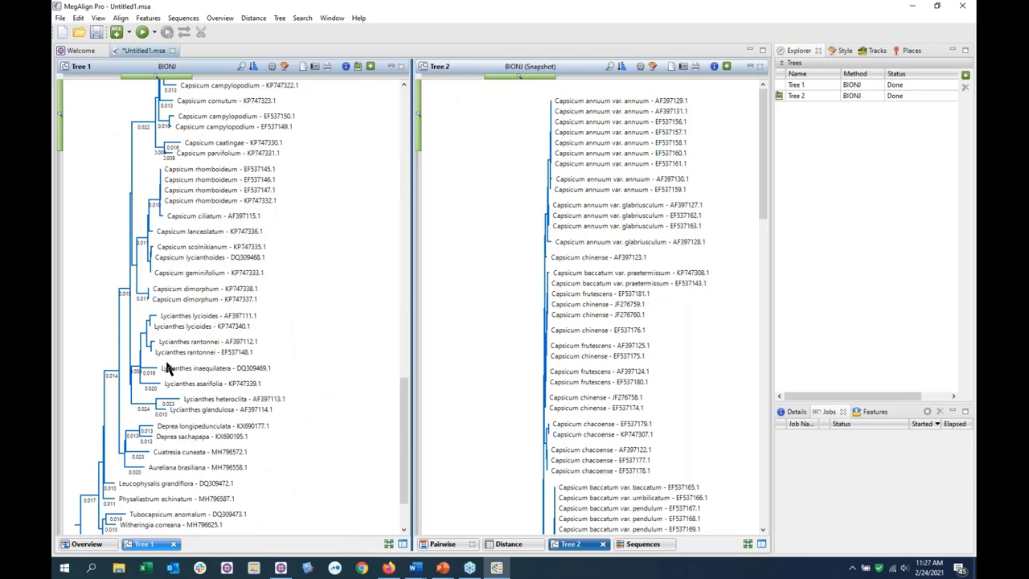
pyautogui.scroll(15, 166, 364)
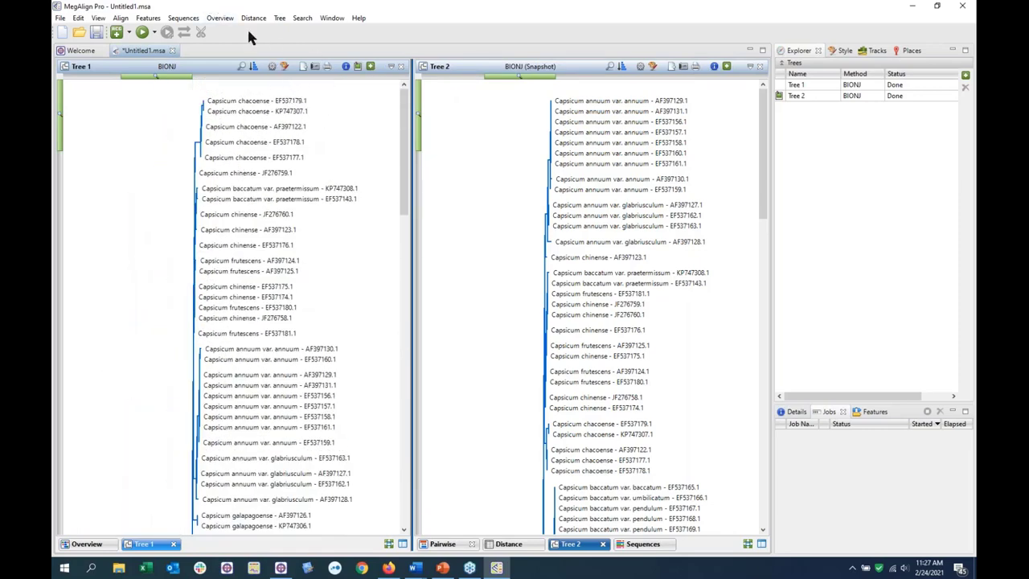
# Order Tree 1's branches ascending by depth
pyautogui.click(278, 18)
pyautogui.moveTo(319, 64)
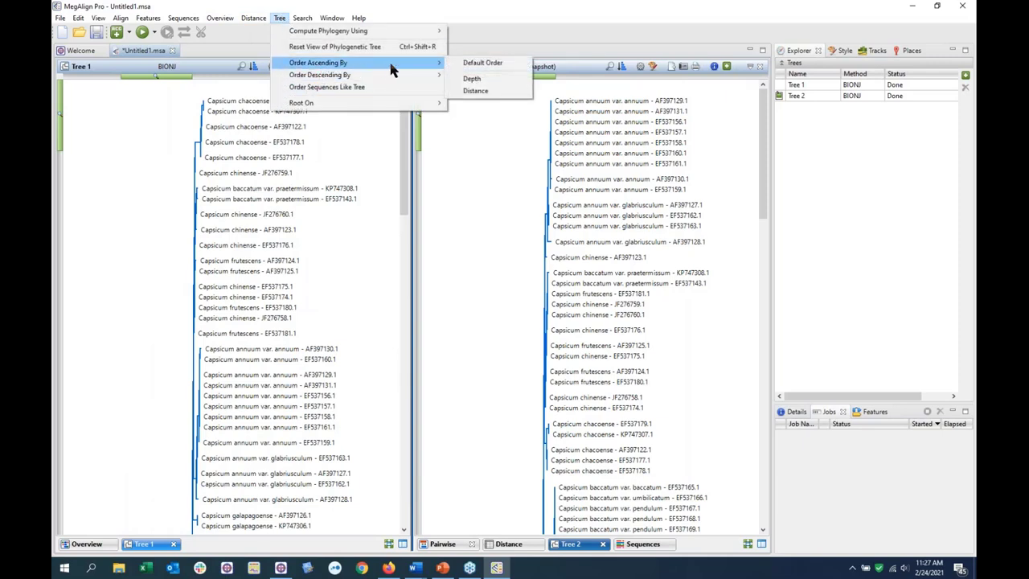
pyautogui.click(474, 79)
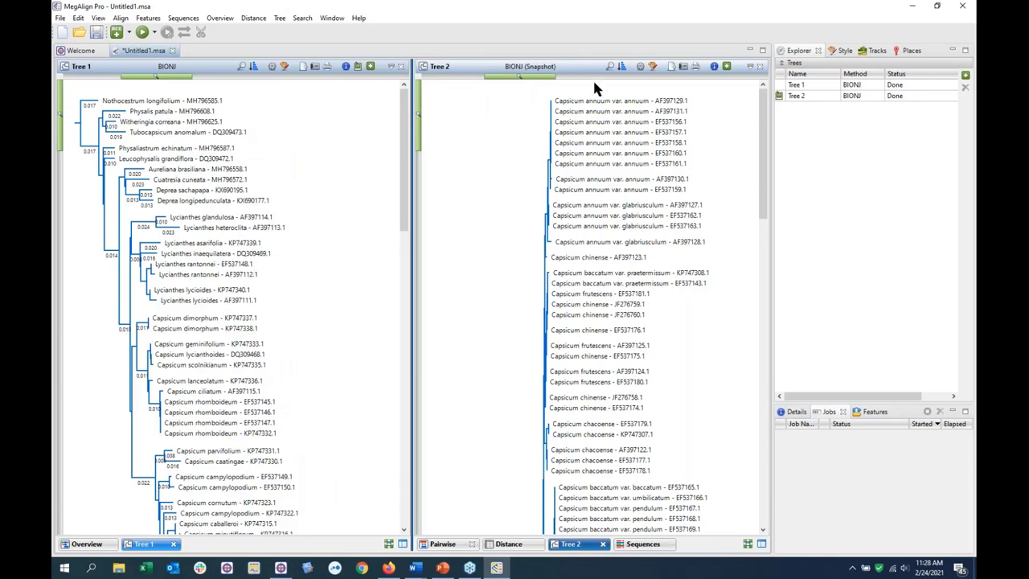
# Order the Tree 2 snapshot's branches ascending by depth to match Tree 1
pyautogui.click(279, 18)
pyautogui.moveTo(410, 62)
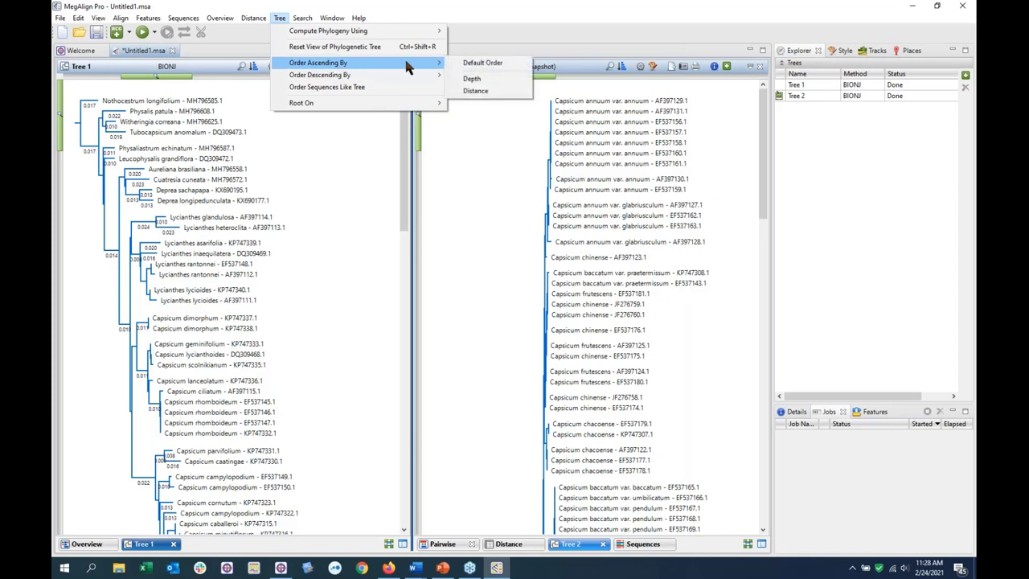
pyautogui.click(485, 77)
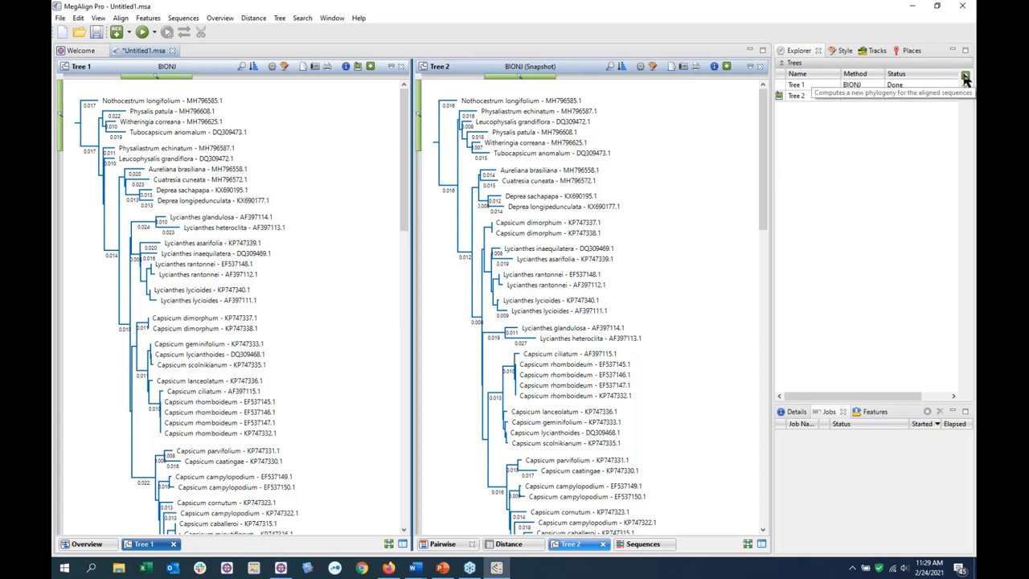
# Compute a Maximum Likelihood: RAxML phylogeny named ML with bootstrap analysis enabled, and display its tree beside Tree 1
pyautogui.click(279, 17)
pyautogui.moveTo(378, 32)
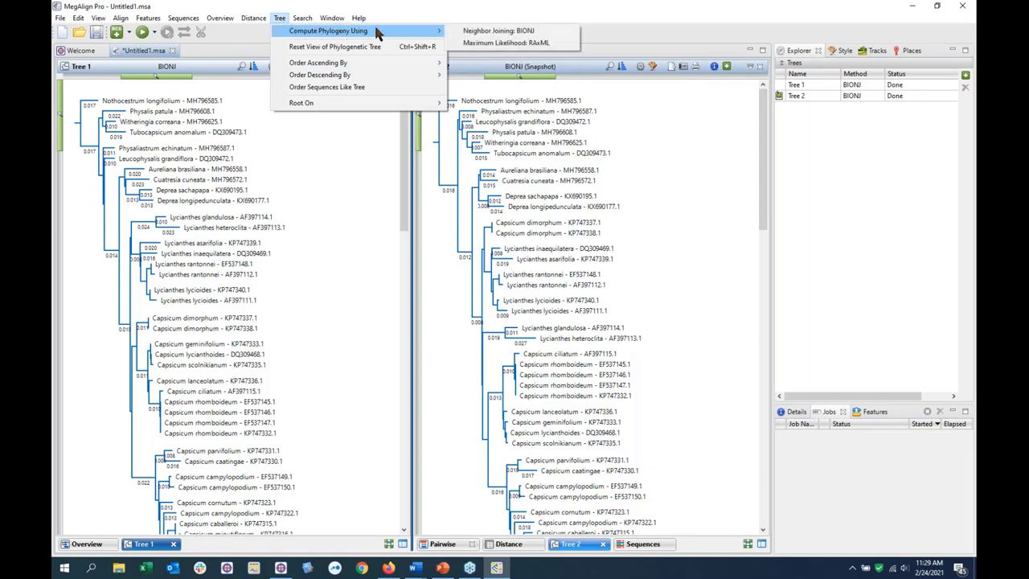
pyautogui.click(512, 43)
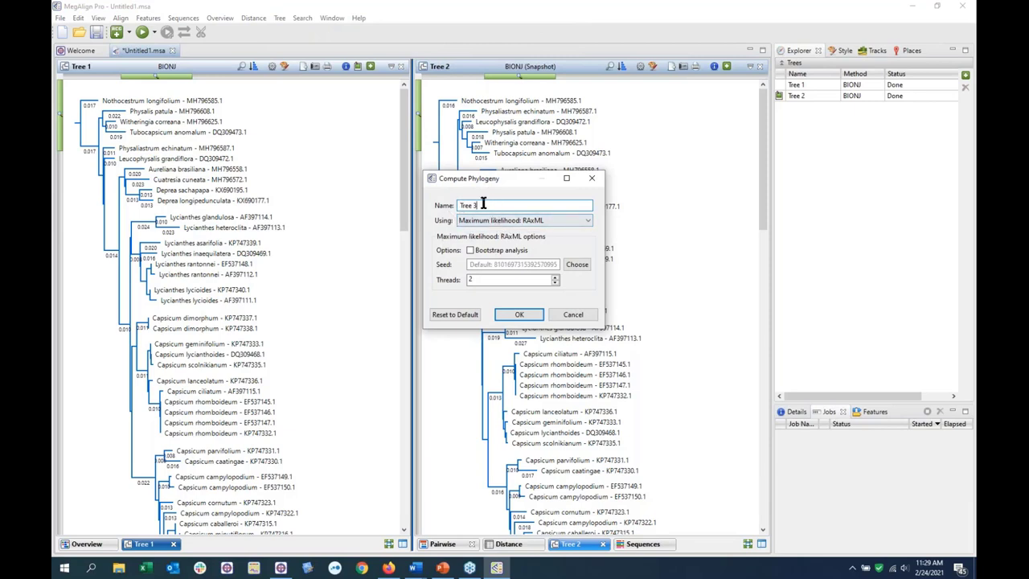
pyautogui.moveTo(484, 204); pyautogui.dragTo(427, 203)
pyautogui.write('ML')
pyautogui.click(470, 250)
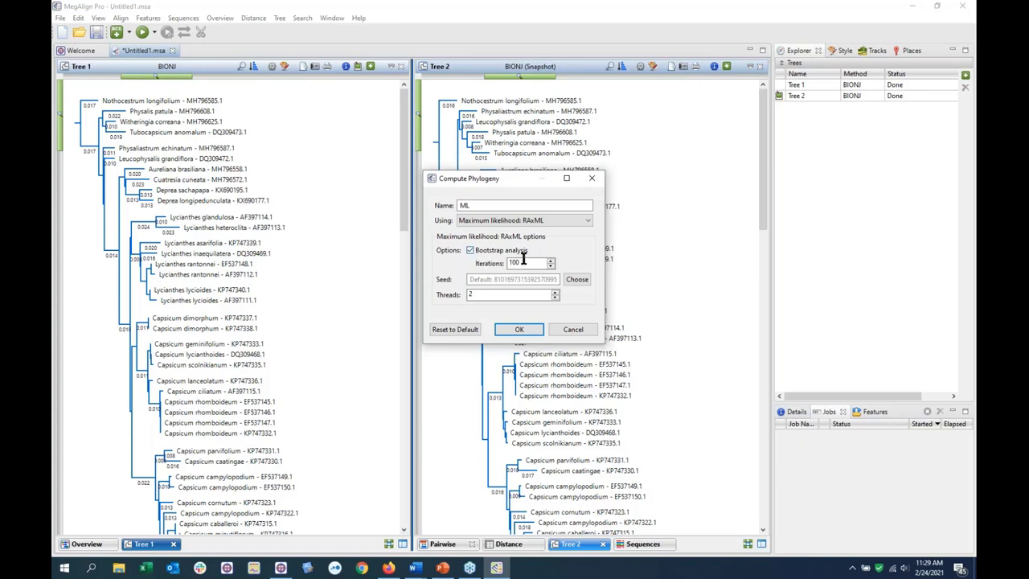
pyautogui.press('BackSpace')
pyautogui.click(519, 330)
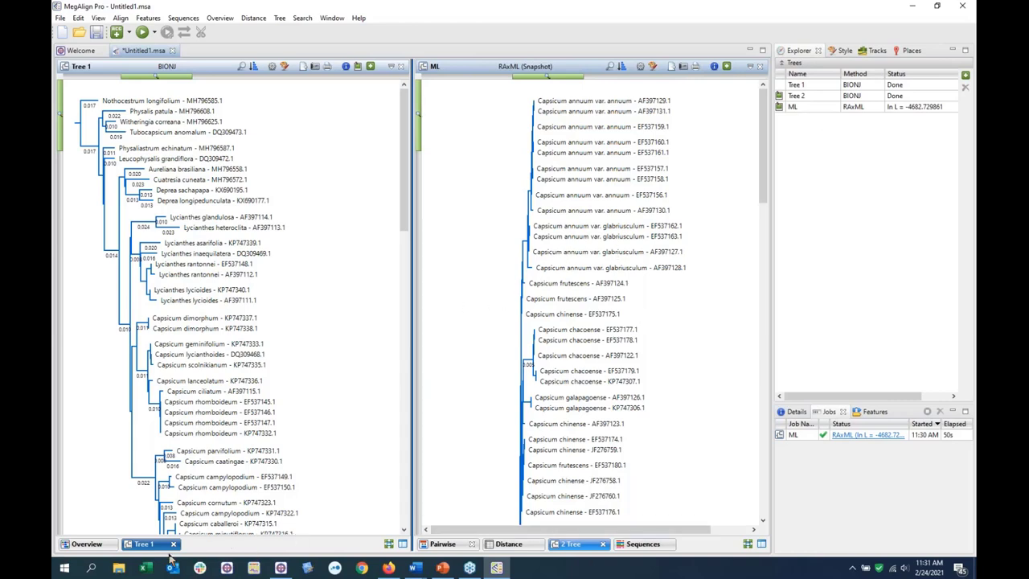
pyautogui.click(570, 544)
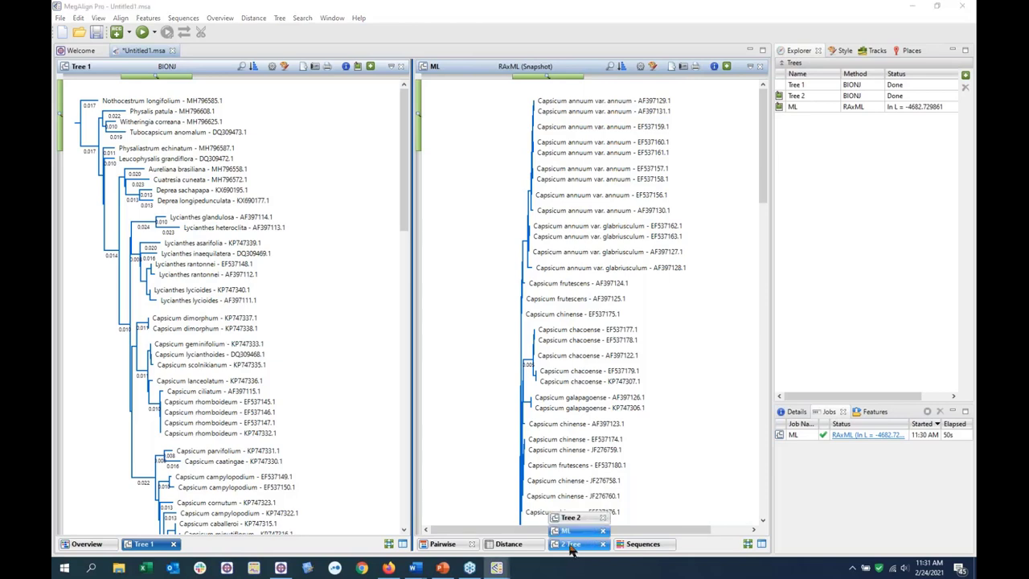
pyautogui.click(571, 532)
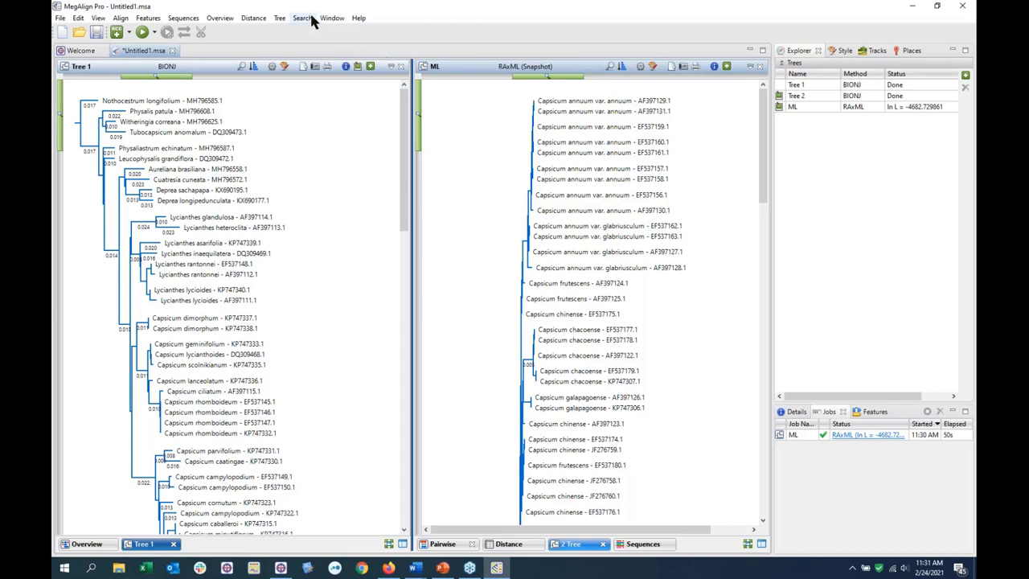
pyautogui.click(280, 19)
pyautogui.moveTo(330, 64)
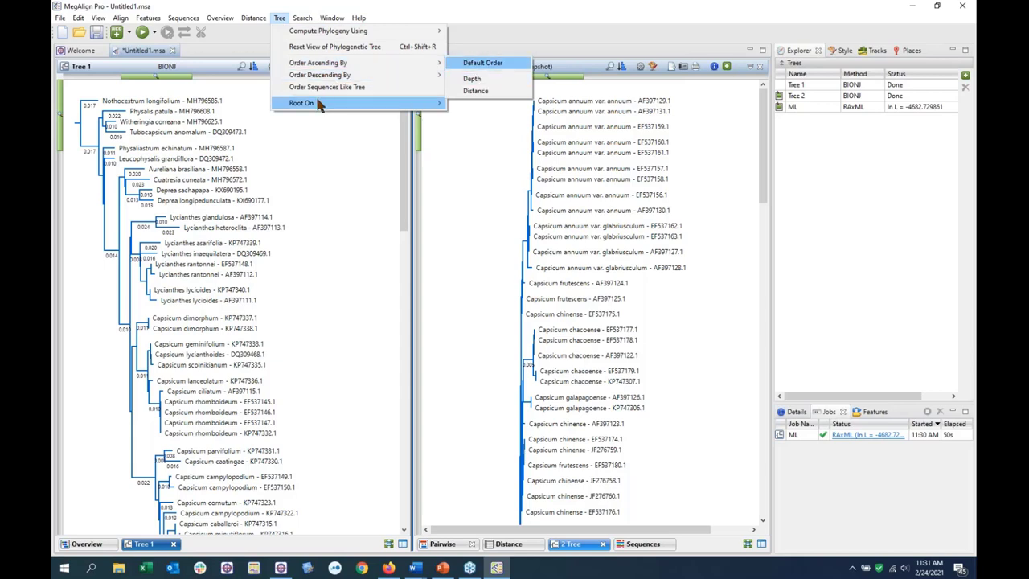
pyautogui.moveTo(405, 105)
pyautogui.click(468, 94)
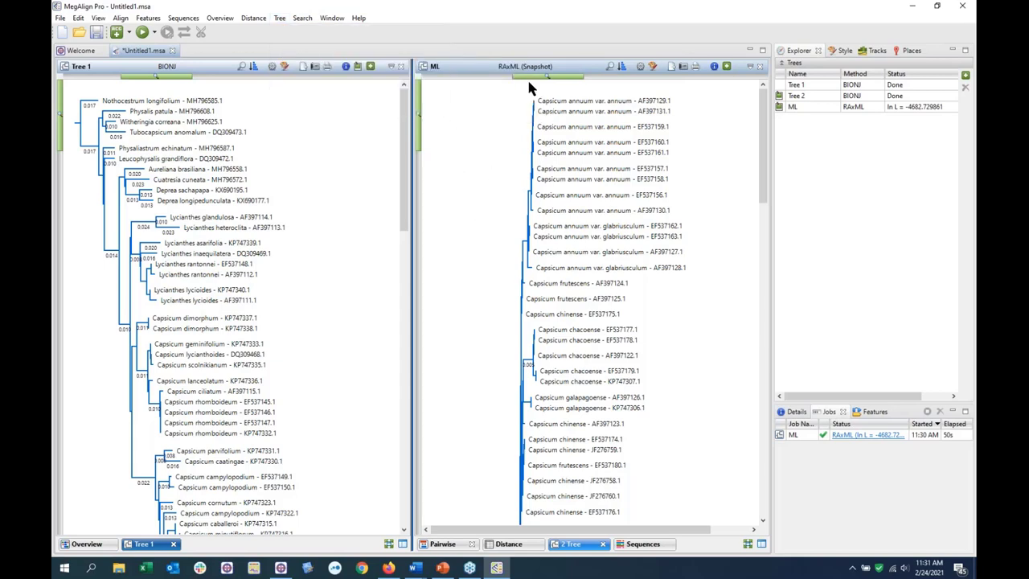
# Search the ML tree's sequence names for "noth" to locate Nothocestrum longifolium
pyautogui.click(611, 69)
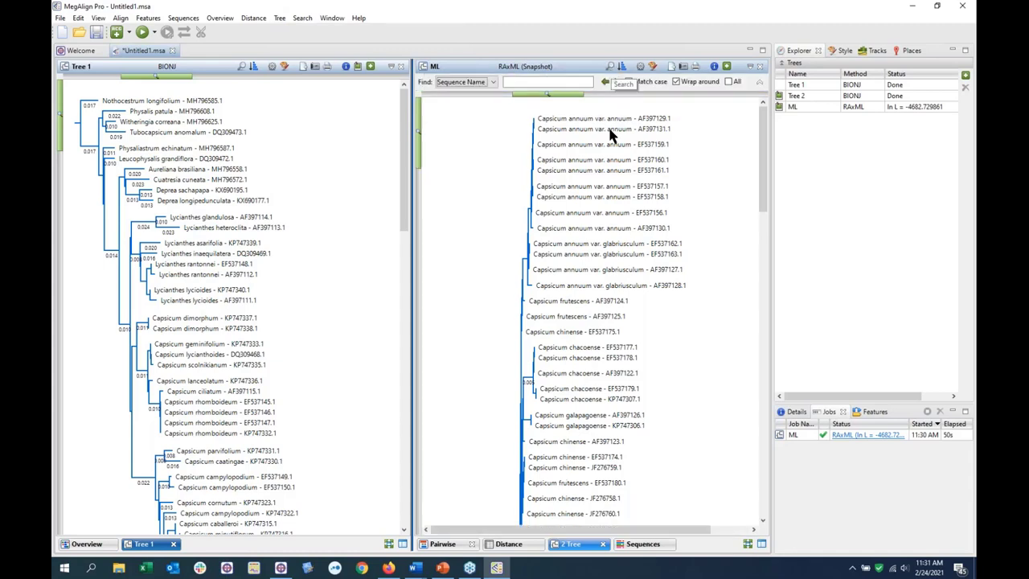
pyautogui.click(541, 83)
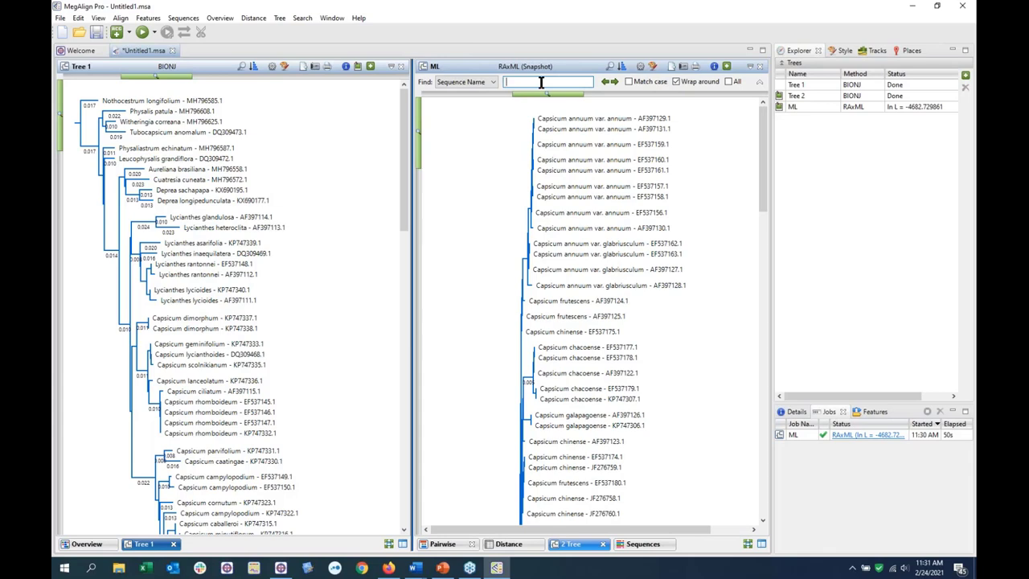
pyautogui.write('noth')
pyautogui.press('Return')
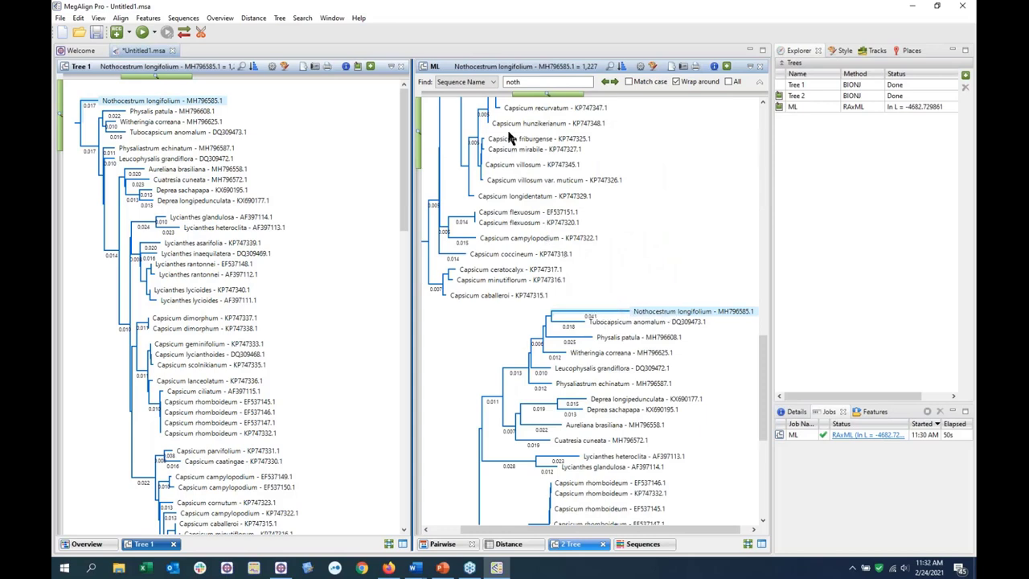
# Root the ML tree on its Nothocestrum longifolium - MH796585.1 branch
pyautogui.click(278, 18)
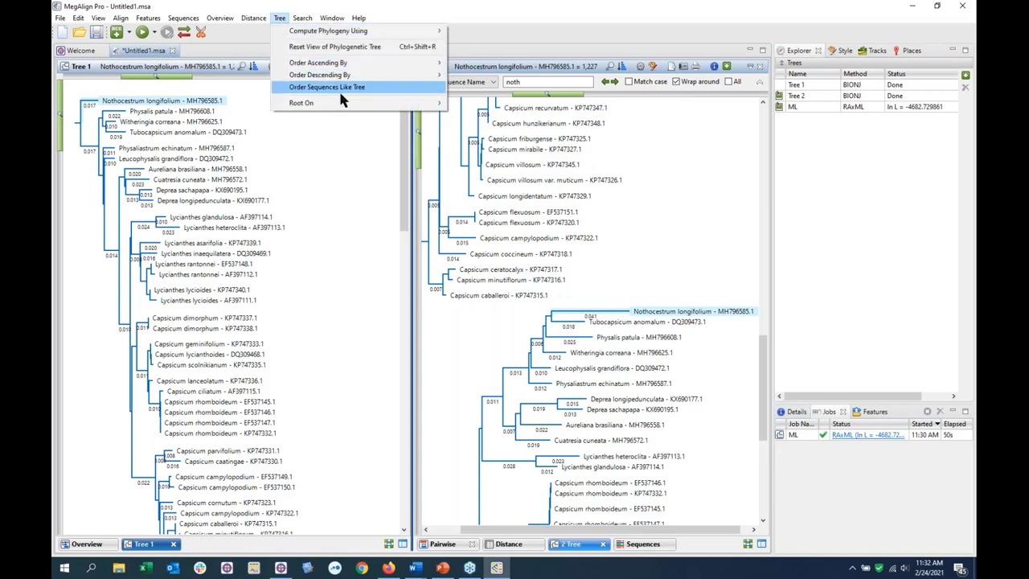
pyautogui.moveTo(398, 108)
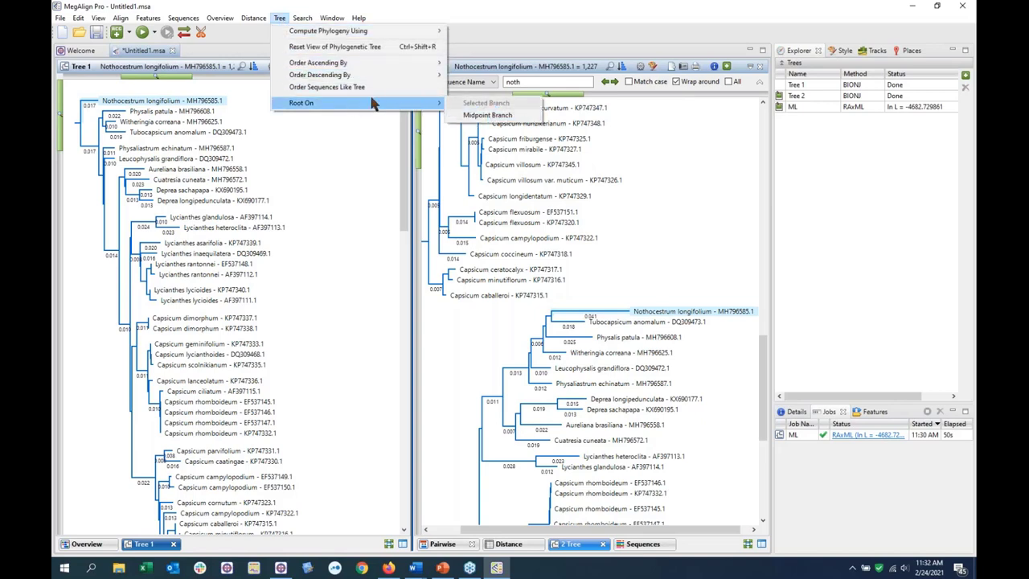
pyautogui.click(664, 311)
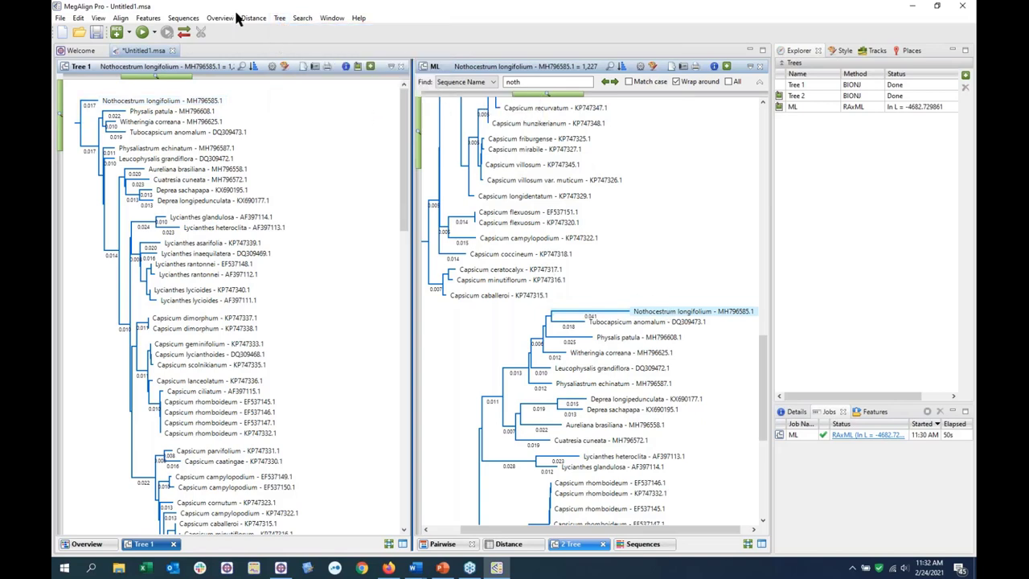
pyautogui.click(280, 18)
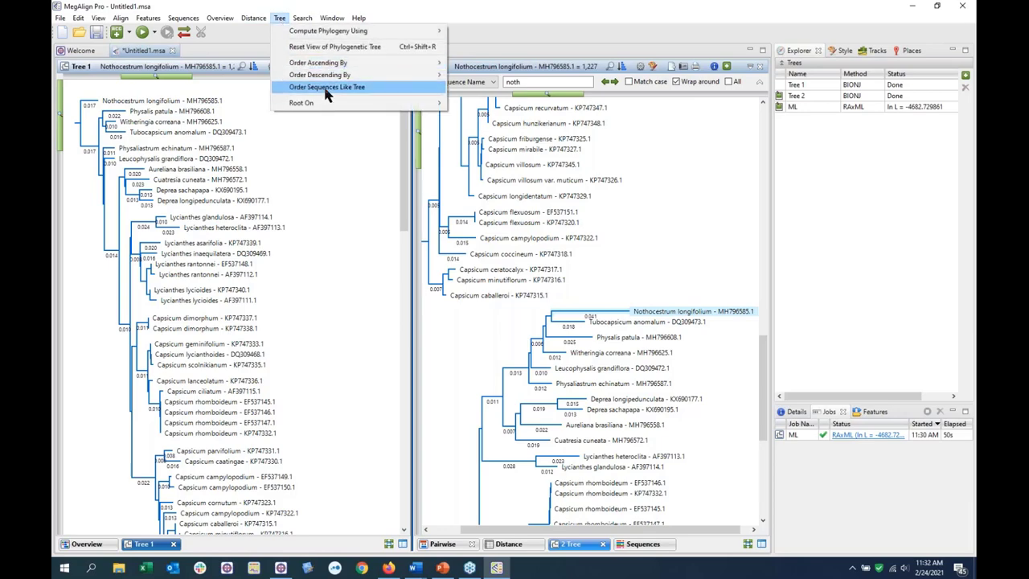
pyautogui.moveTo(343, 108)
pyautogui.click(491, 103)
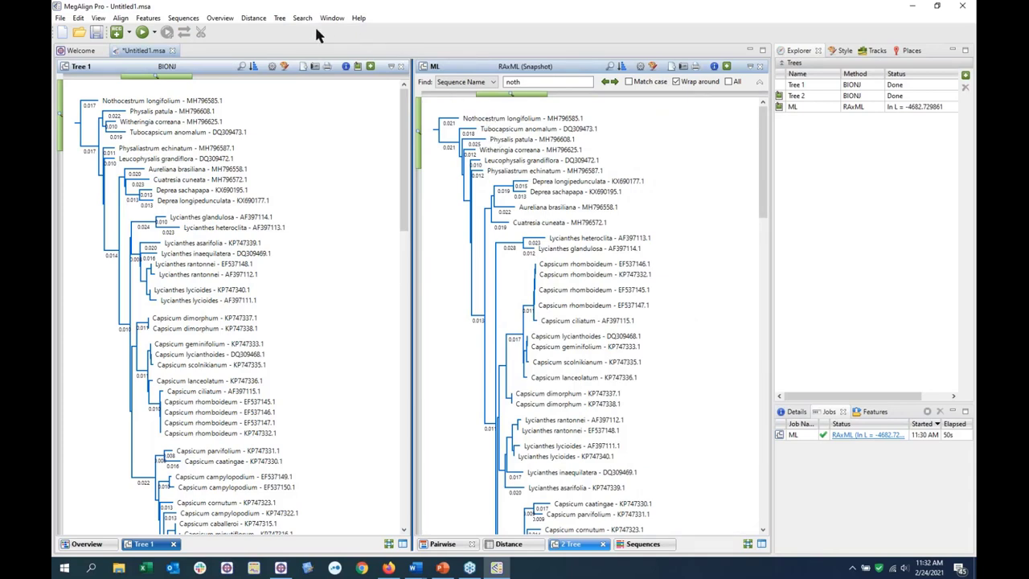
# Order the ML tree's branches ascending by depth to match Tree 1
pyautogui.click(279, 18)
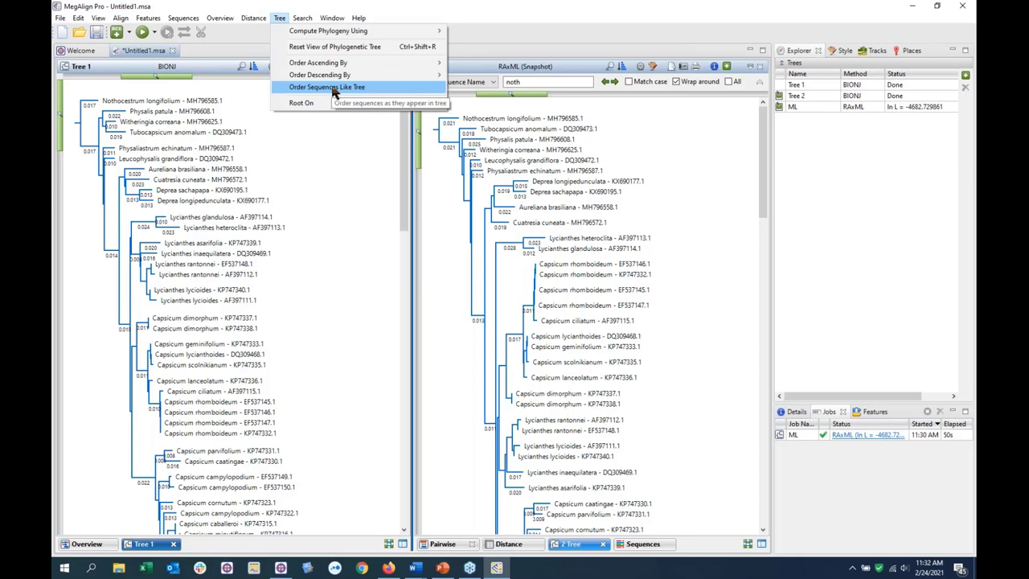
pyautogui.moveTo(333, 66)
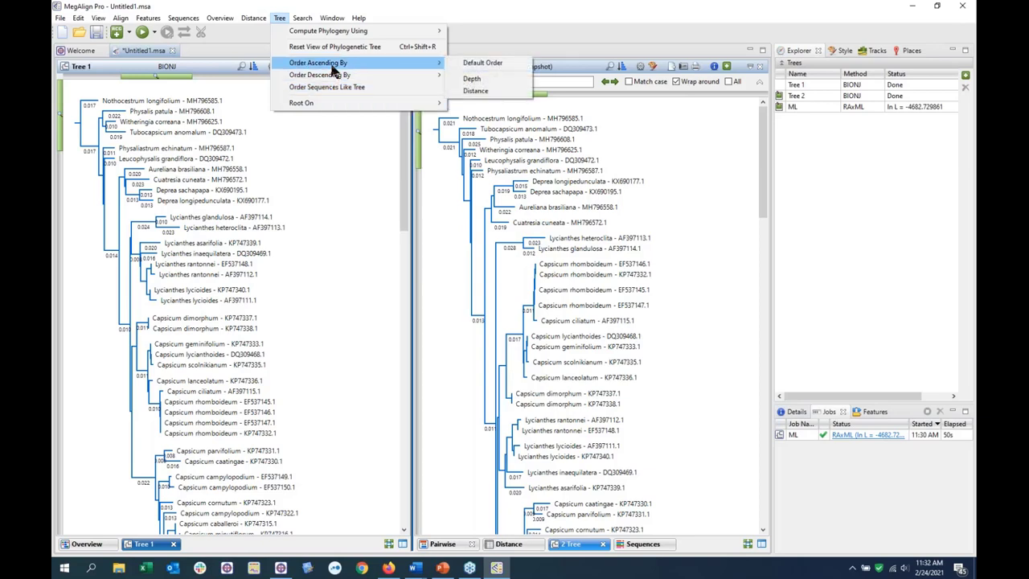
pyautogui.click(474, 78)
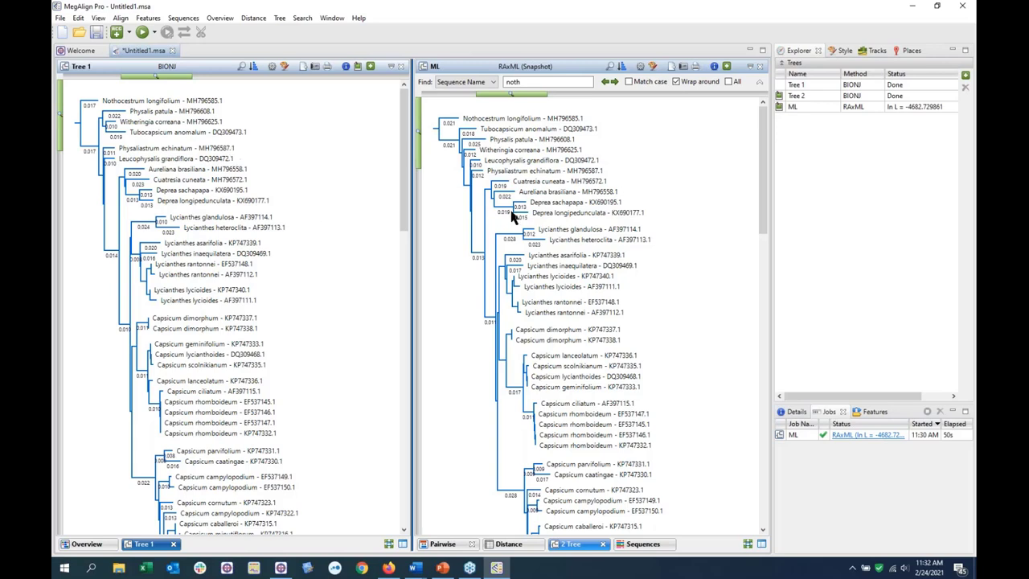
pyautogui.moveTo(509, 219)
pyautogui.scroll(-3, 569, 273)
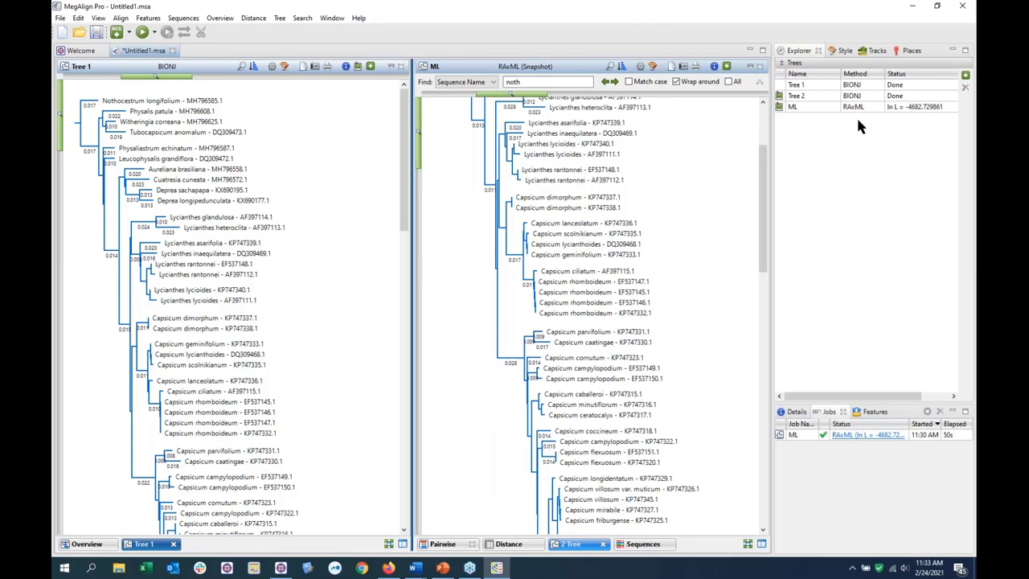
pyautogui.scroll(3, 592, 270)
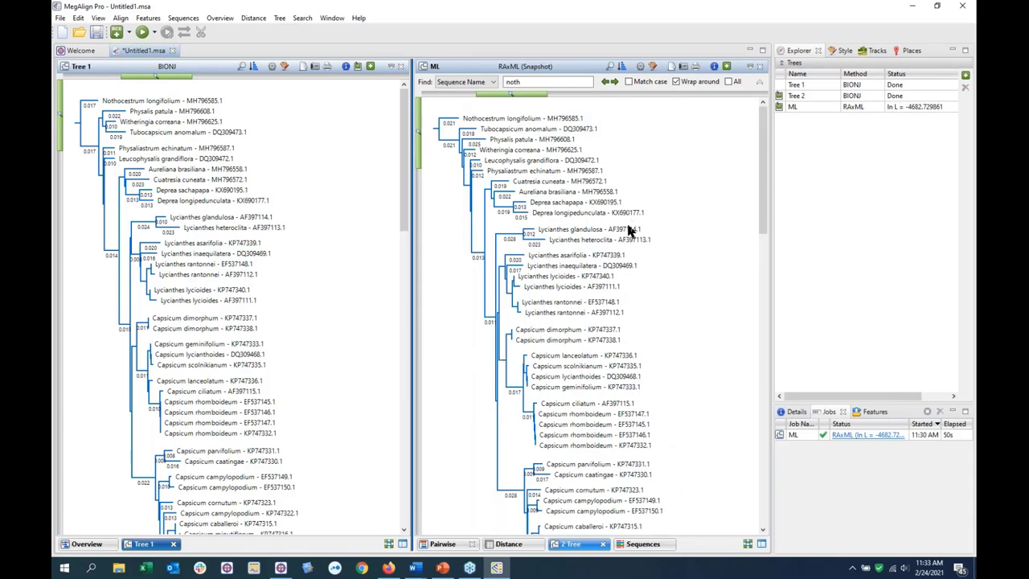
# Switch the workspace to the One-pane layout and stretch the ML tree horizontally to spread out its branches
pyautogui.click(761, 544)
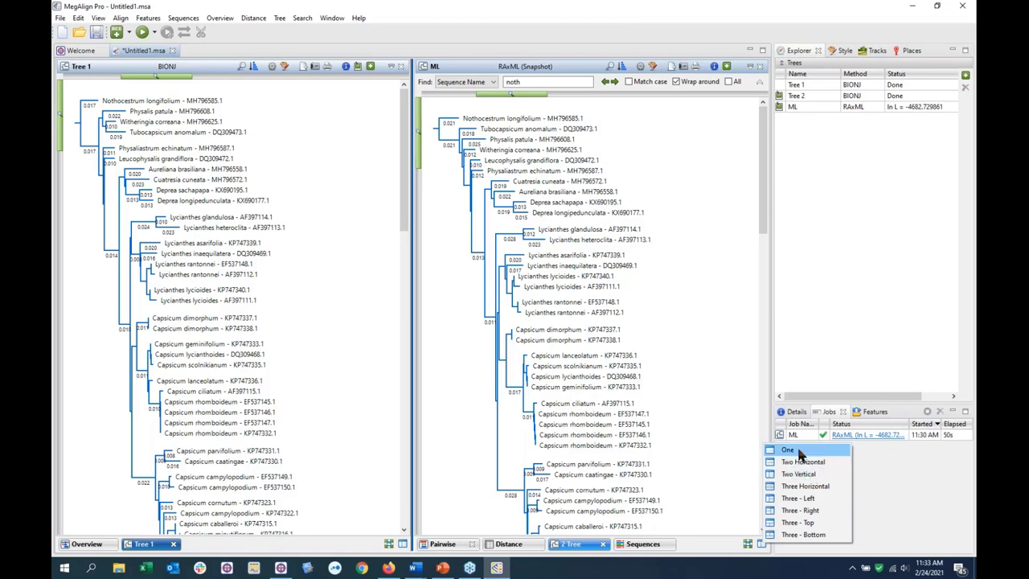
pyautogui.click(791, 450)
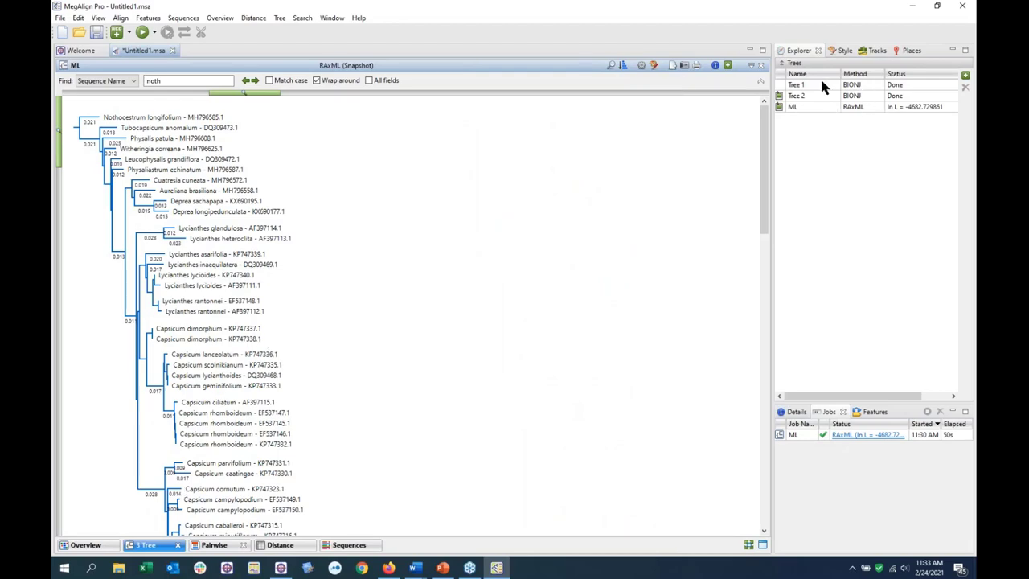
pyautogui.scroll(-15, 414, 252)
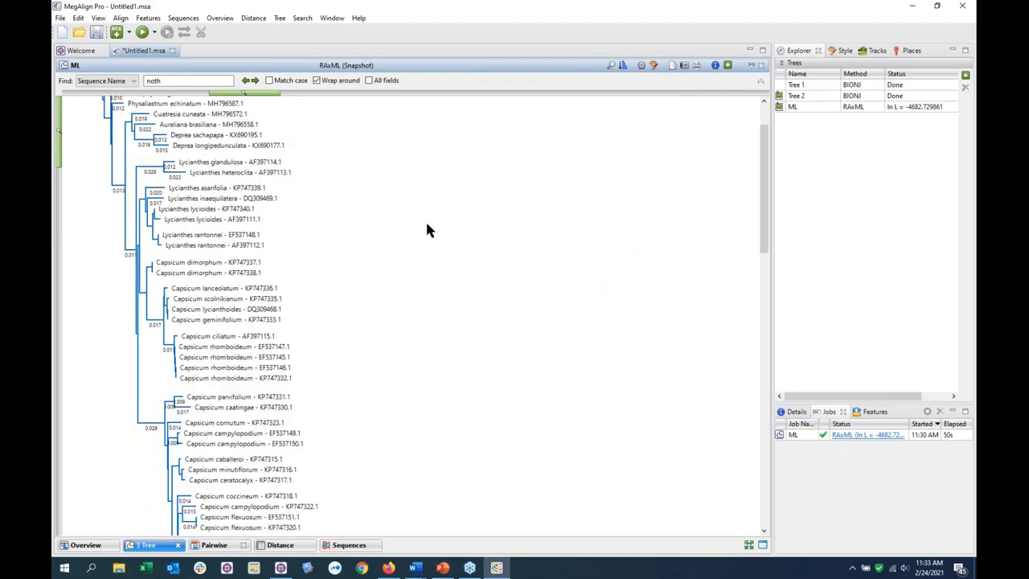
pyautogui.scroll(-3, 408, 263)
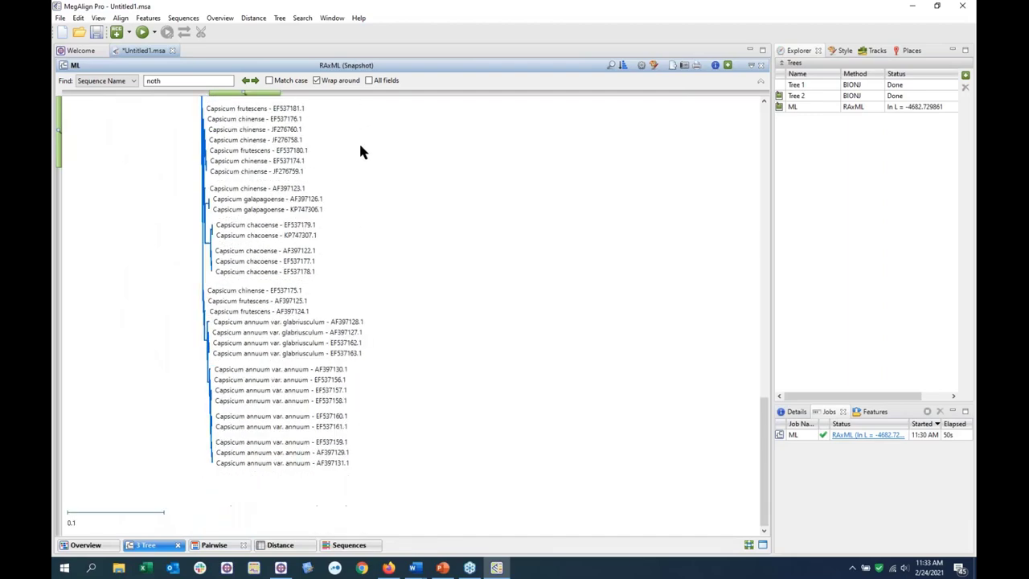
pyautogui.moveTo(246, 97); pyautogui.dragTo(413, 110)
pyautogui.scroll(5, 298, 288)
pyautogui.scroll(8, 297, 288)
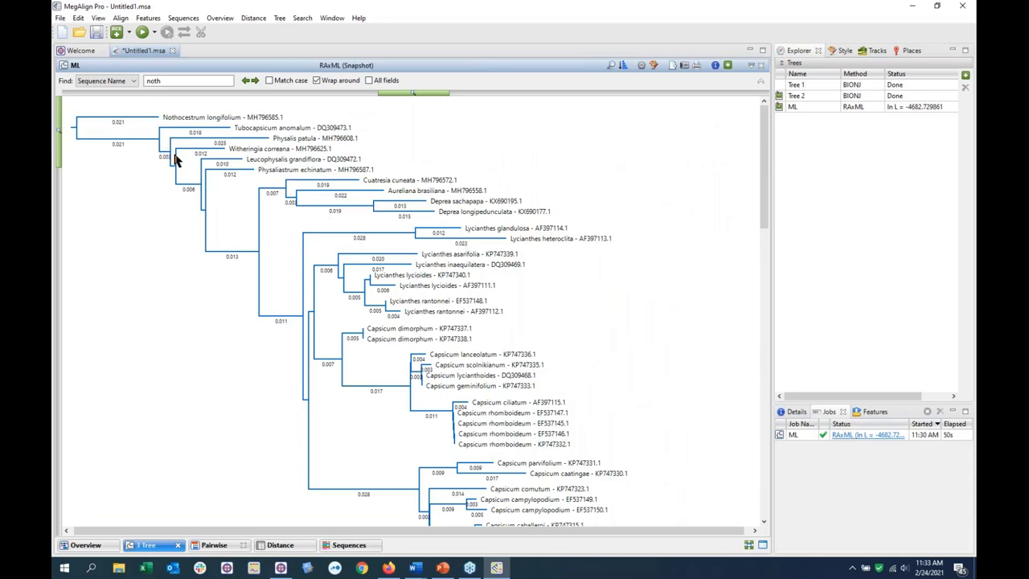
# Set the ML tree's branch labels to Bootstrap value
pyautogui.click(840, 50)
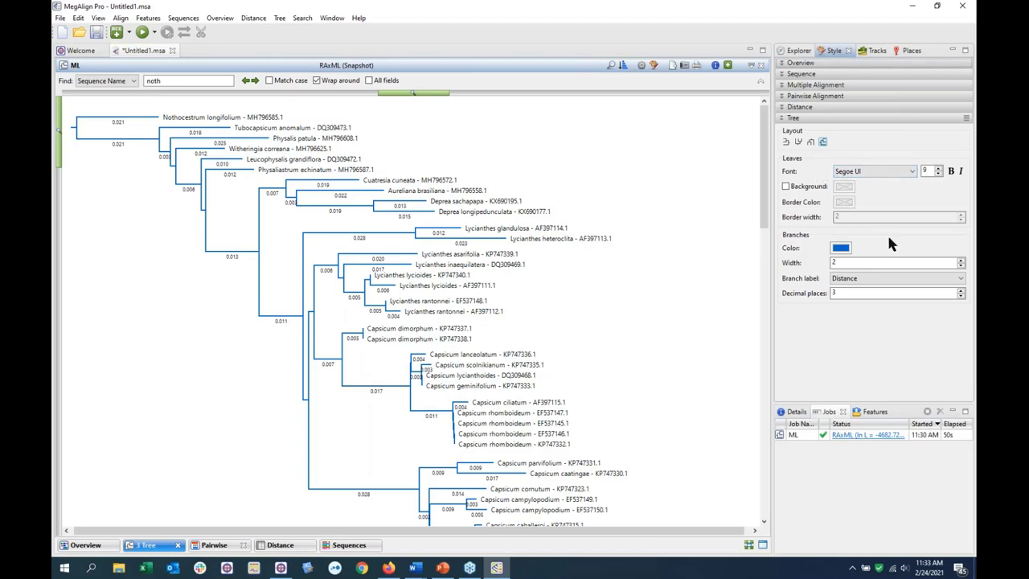
pyautogui.click(858, 280)
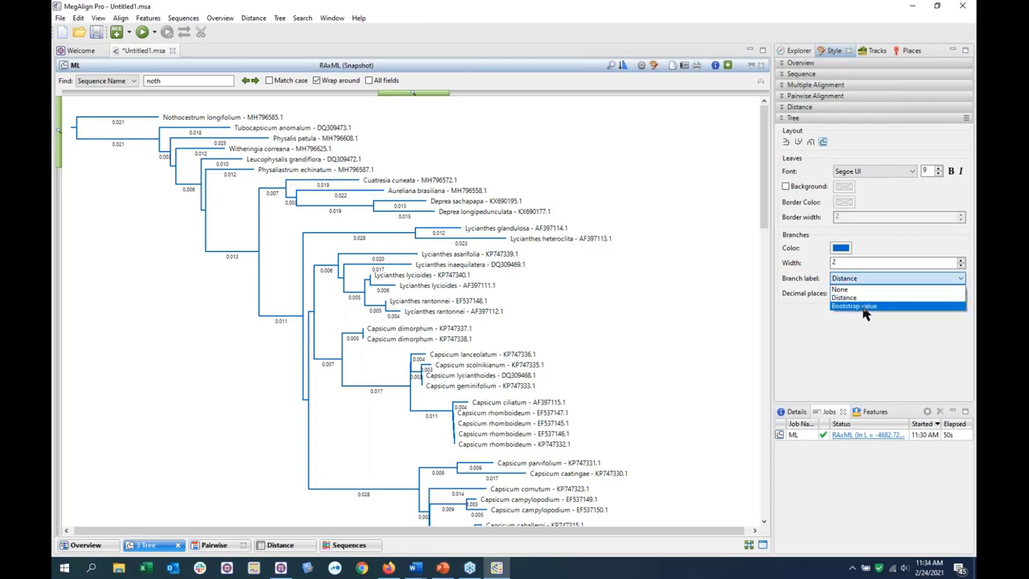
pyautogui.click(863, 306)
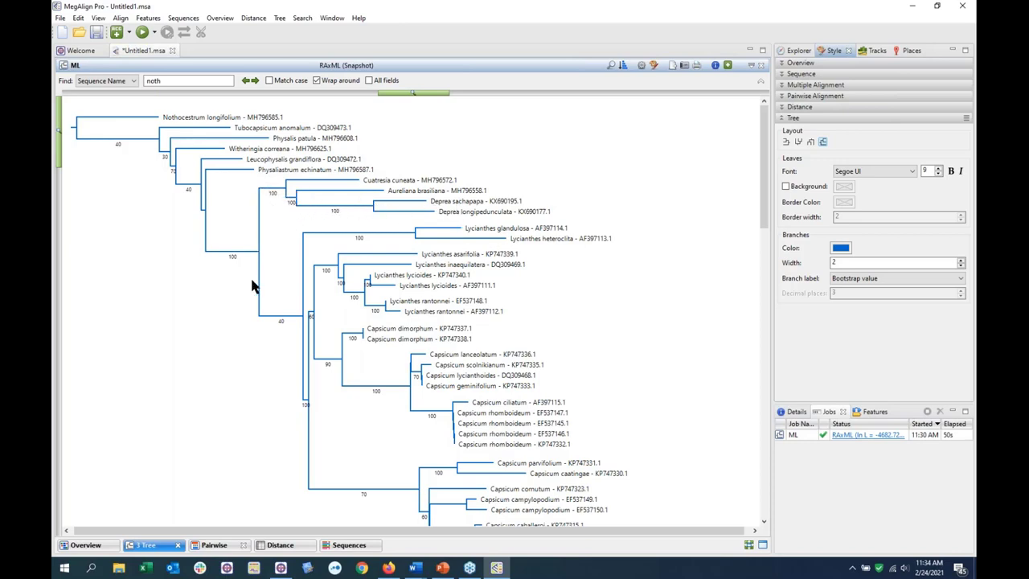
# Examine the bootstrap values along the ML tree, especially around the Lycianthes and Capsicum dimorphum to rhomboideum clades
pyautogui.scroll(-2, 321, 378)
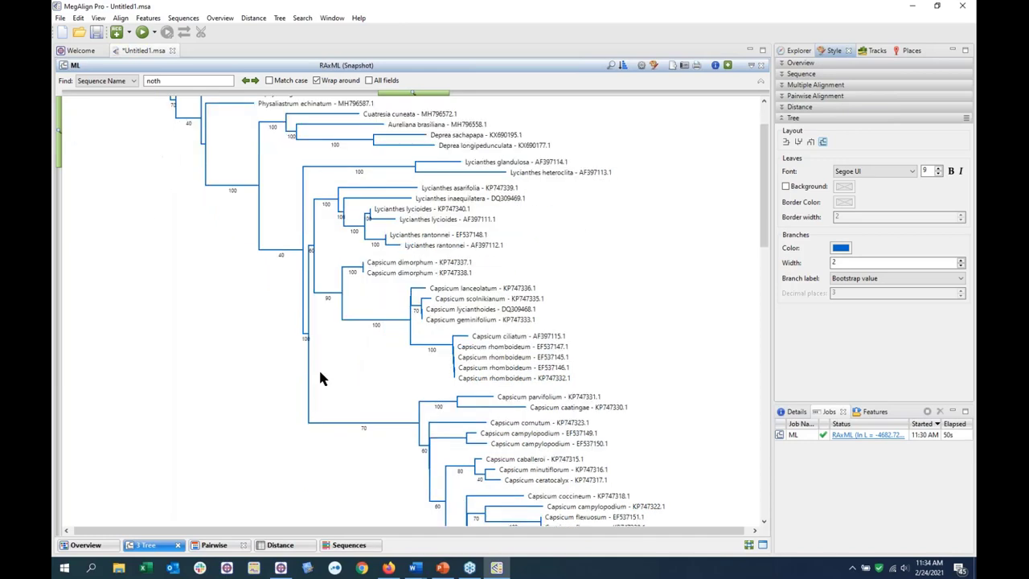
pyautogui.scroll(-3, 345, 383)
pyautogui.scroll(-3, 345, 383)
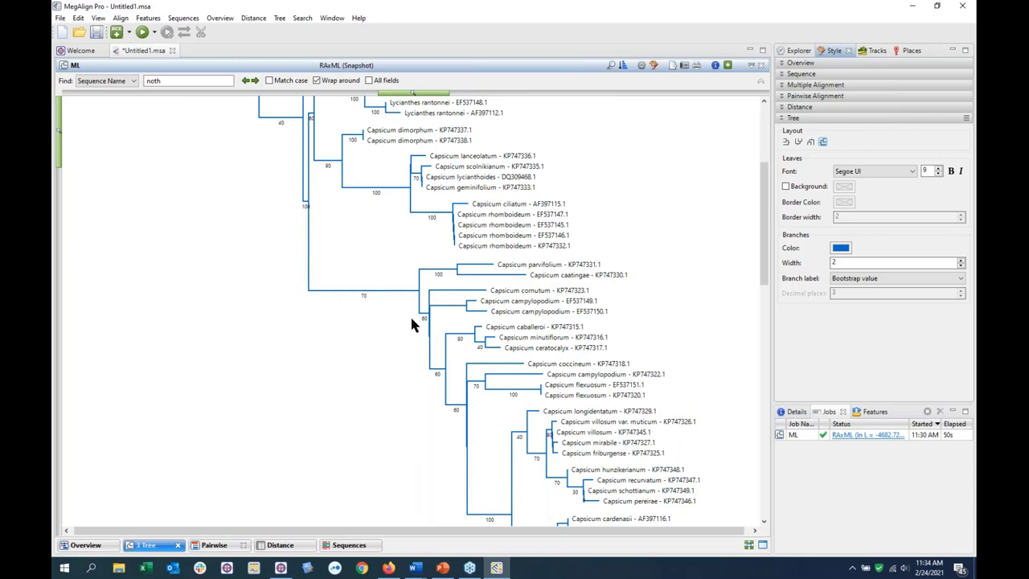
pyautogui.scroll(5, 379, 291)
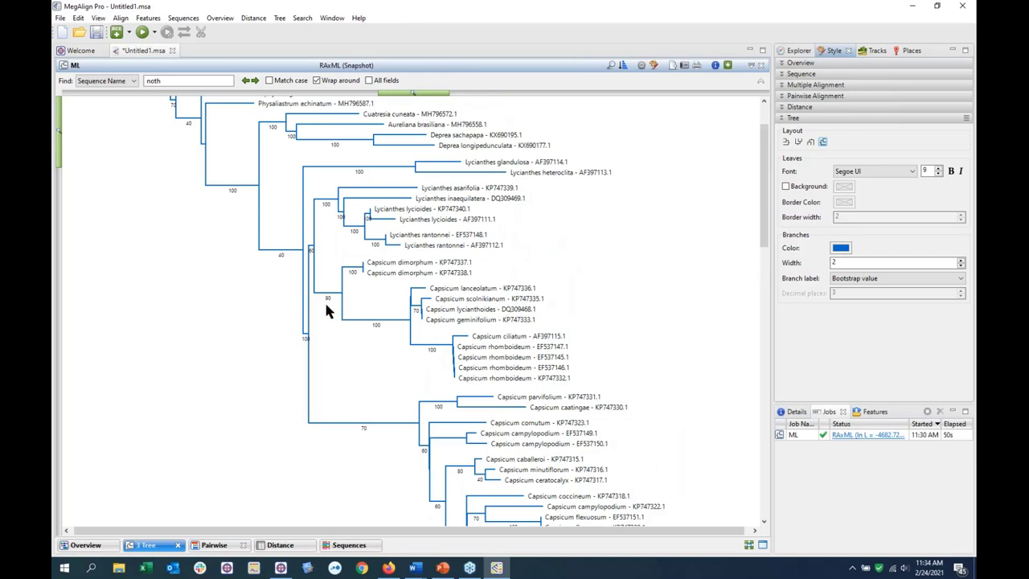
pyautogui.scroll(3, 327, 311)
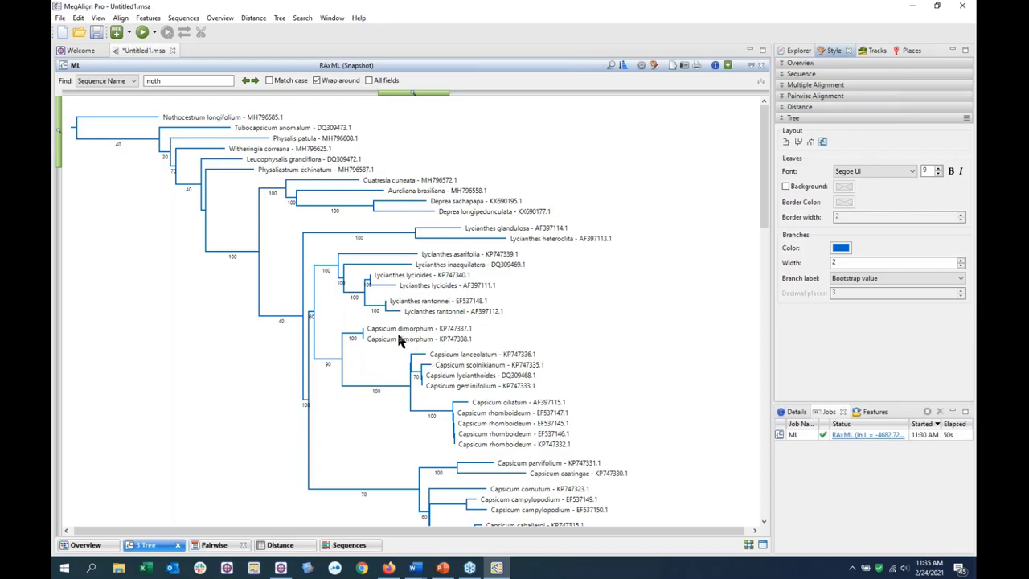
pyautogui.scroll(-5, 397, 337)
pyautogui.scroll(5, 396, 337)
pyautogui.scroll(-3, 431, 290)
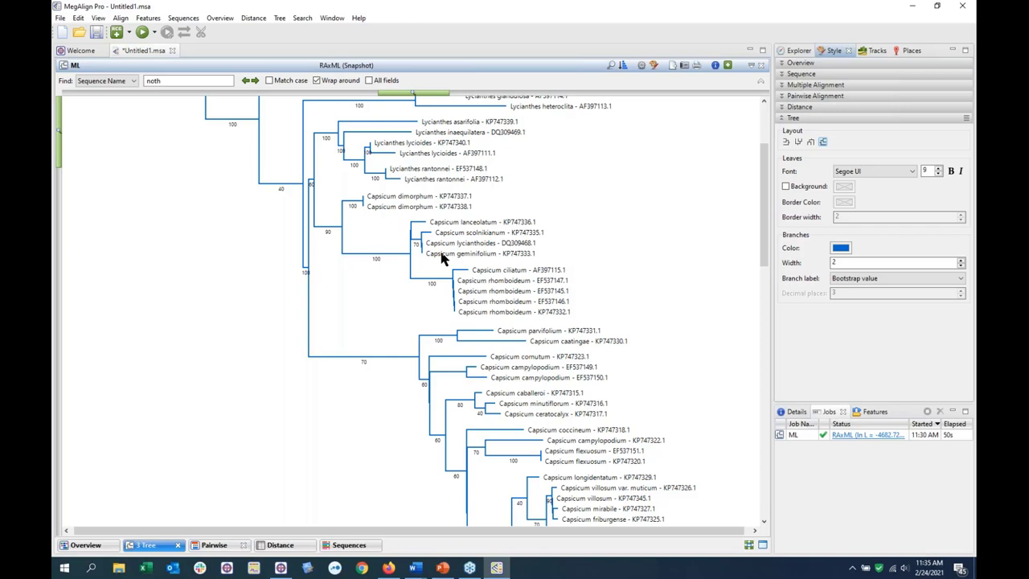
# Color the branches of the Capsicum clade spanning dimorphum to rhomboideum red
pyautogui.click(313, 204)
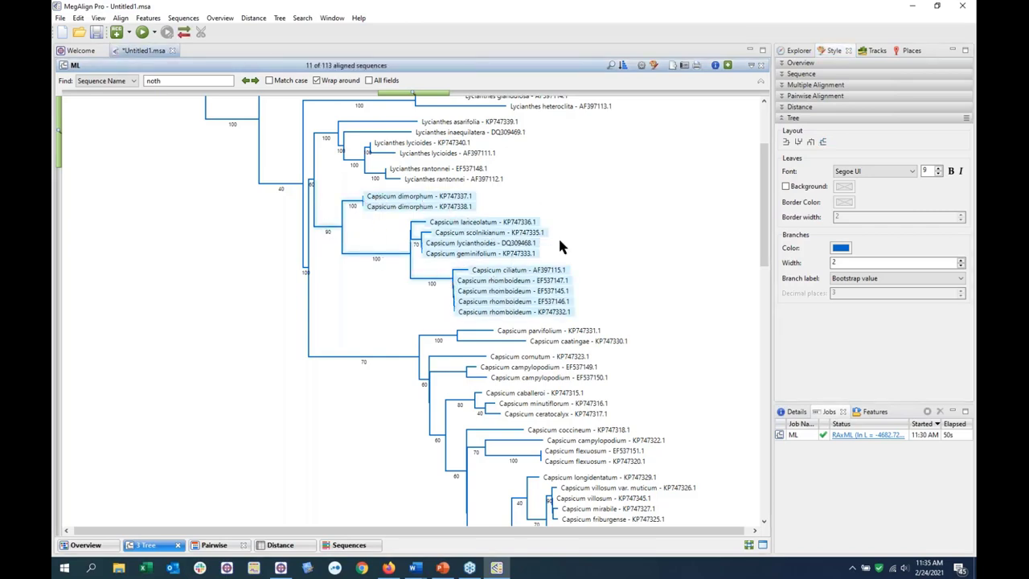
pyautogui.click(841, 248)
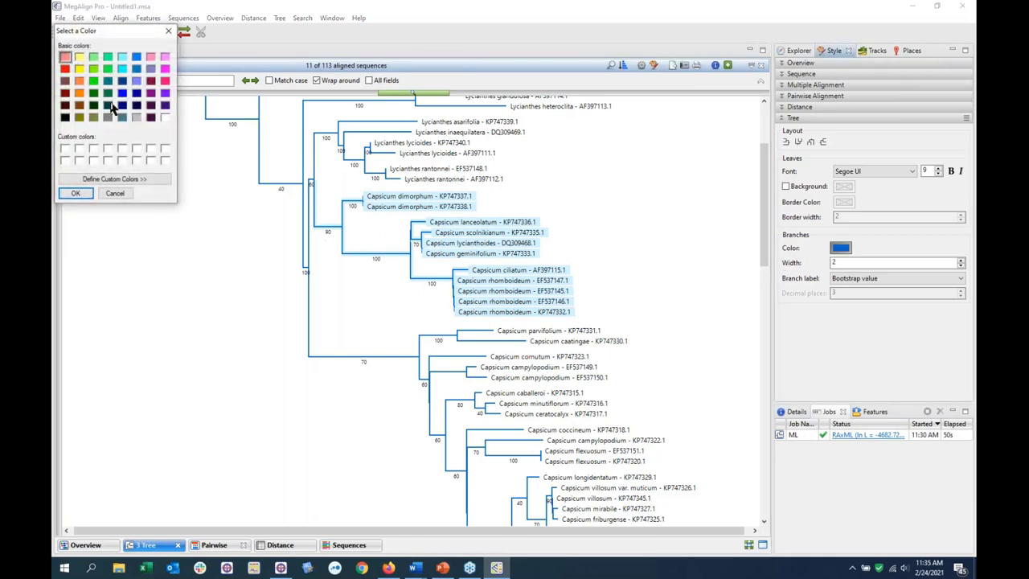
pyautogui.click(66, 69)
pyautogui.click(76, 194)
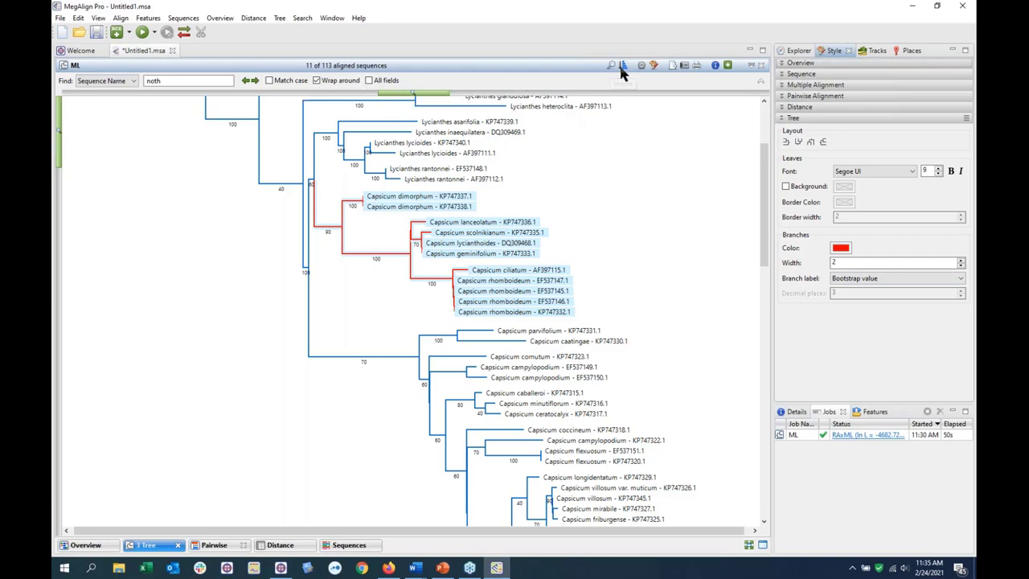
# Show the quick style options and set the red Capsicum clade's branch line width to 6
pyautogui.click(654, 67)
pyautogui.click(654, 68)
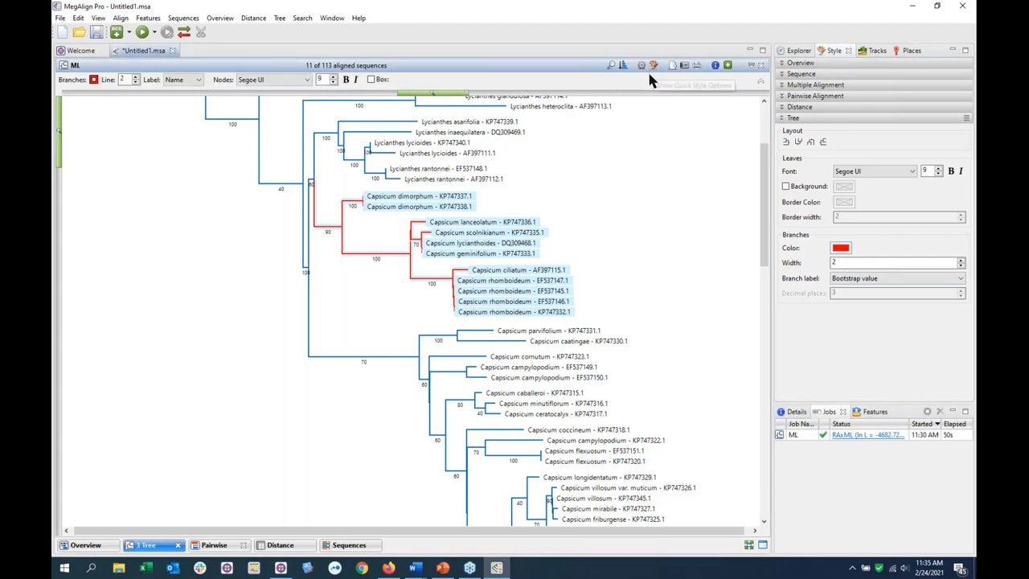
pyautogui.click(135, 76)
pyautogui.click(135, 77)
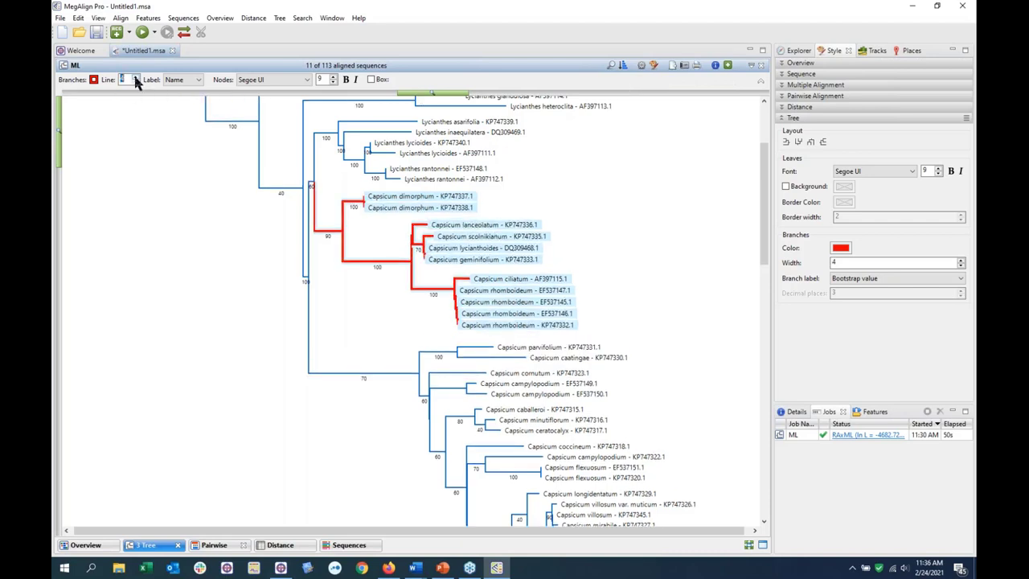
pyautogui.click(135, 78)
pyautogui.click(135, 77)
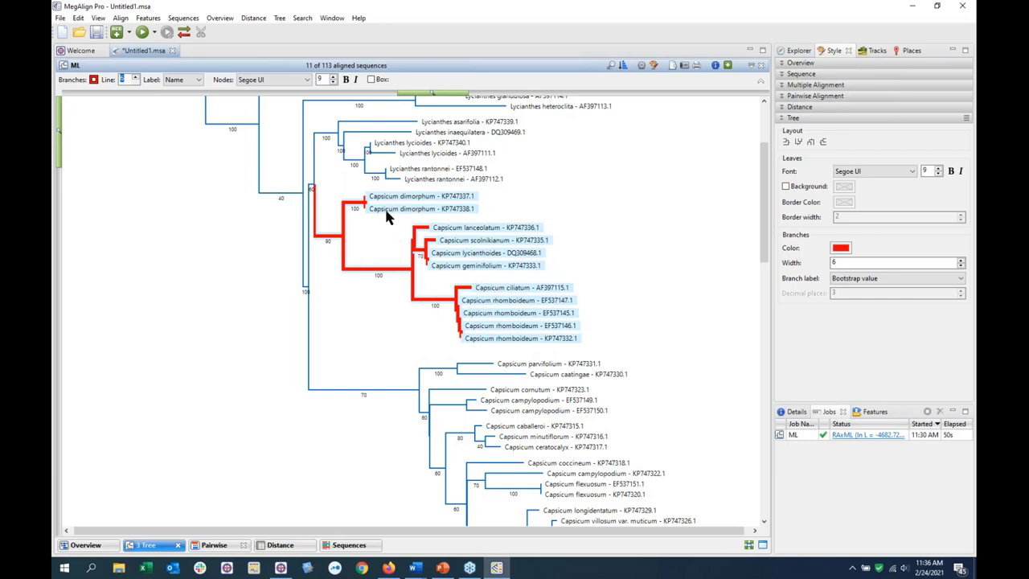
# Inspect the Lycianthes clade beside the red clade, and the Capsicum ciliatum - AF397115.1 sequence within the red clade
pyautogui.click(314, 172)
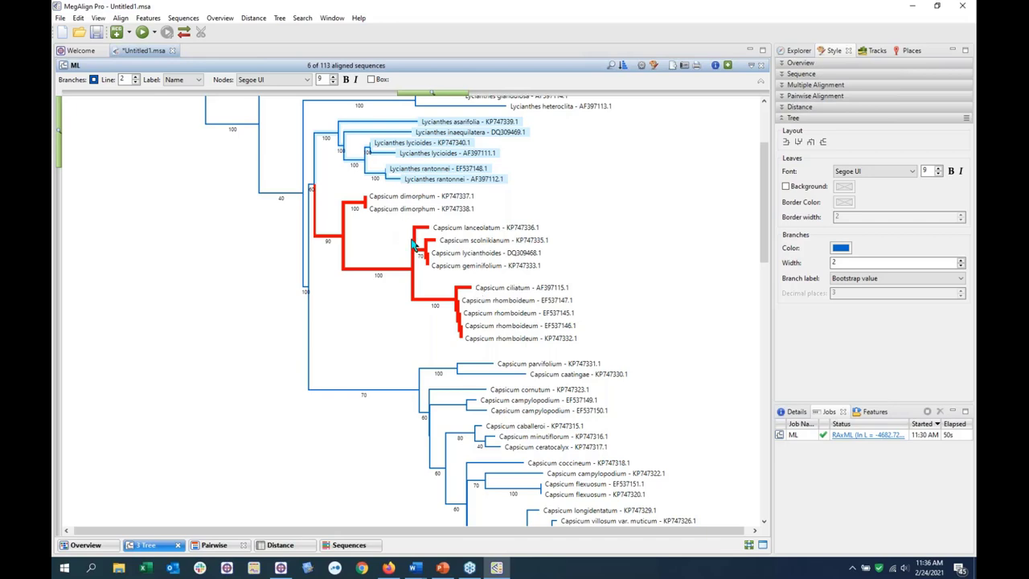
pyautogui.click(477, 283)
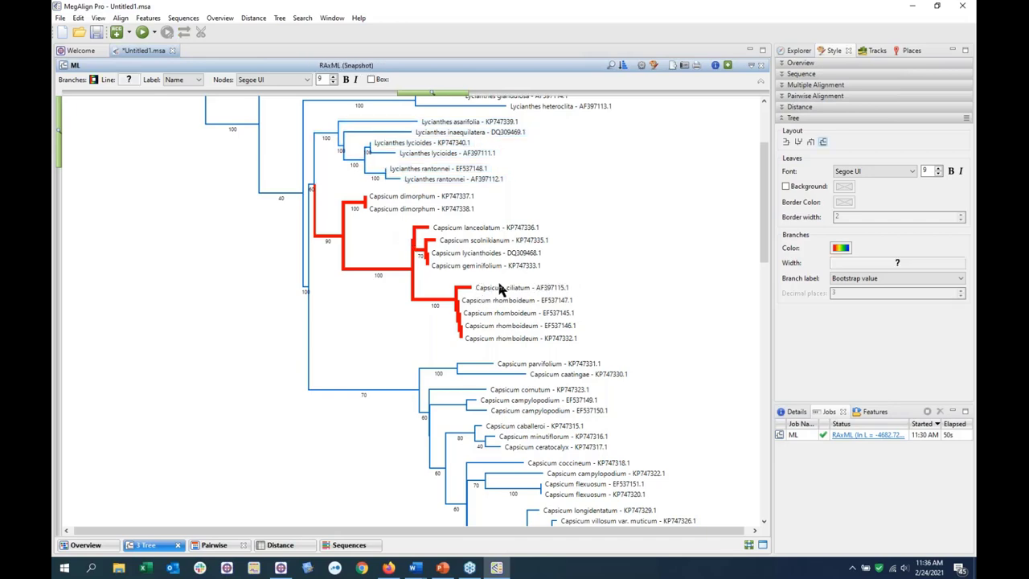
pyautogui.click(505, 289)
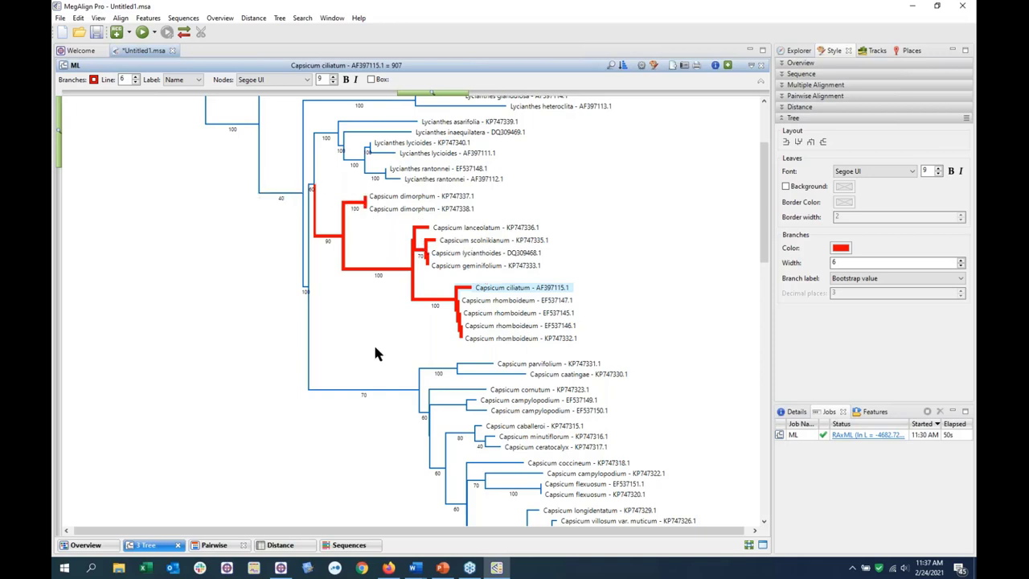
# Color the branches of the Capsicum pubescens clade light green
pyautogui.scroll(-3, 376, 351)
pyautogui.scroll(3, 394, 321)
pyautogui.scroll(-2, 390, 352)
pyautogui.scroll(-3, 389, 352)
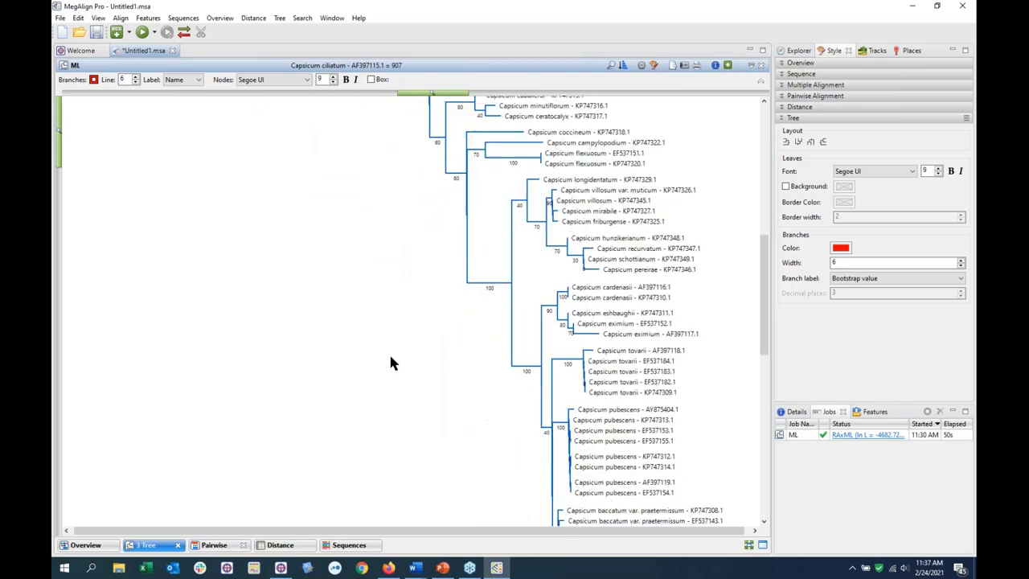
pyautogui.scroll(-4, 389, 363)
pyautogui.scroll(2, 388, 363)
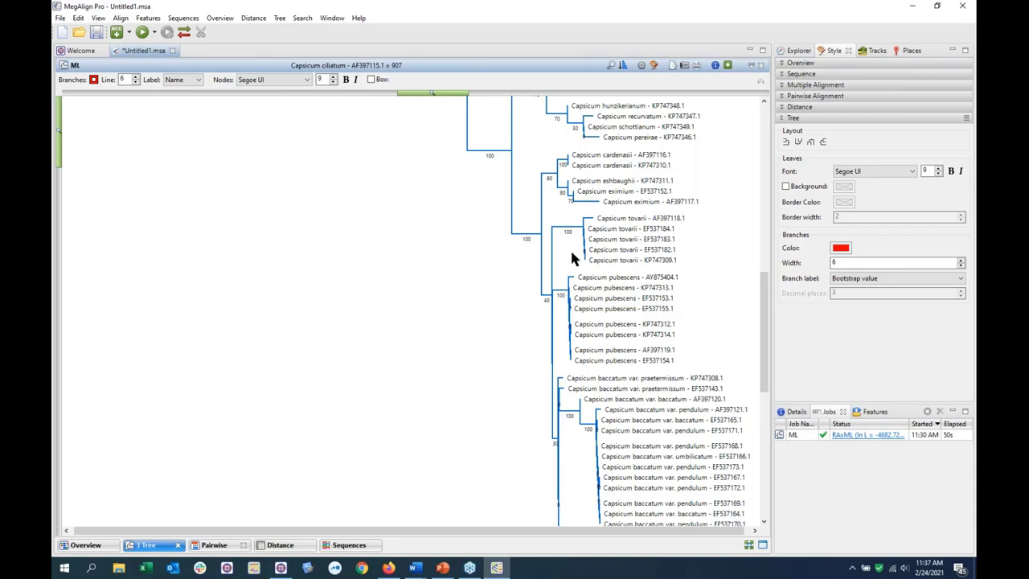
pyautogui.click(565, 294)
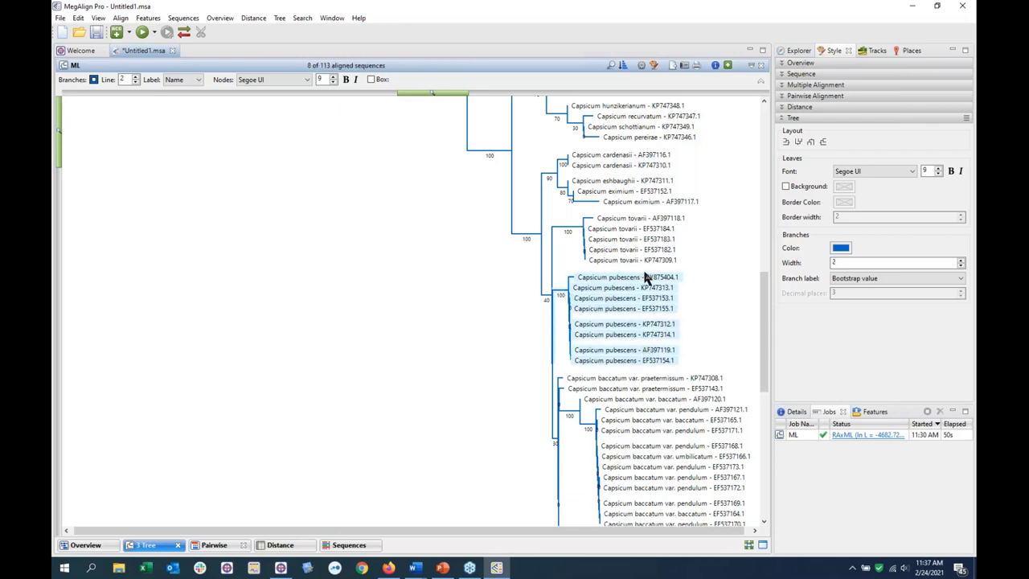
pyautogui.click(840, 249)
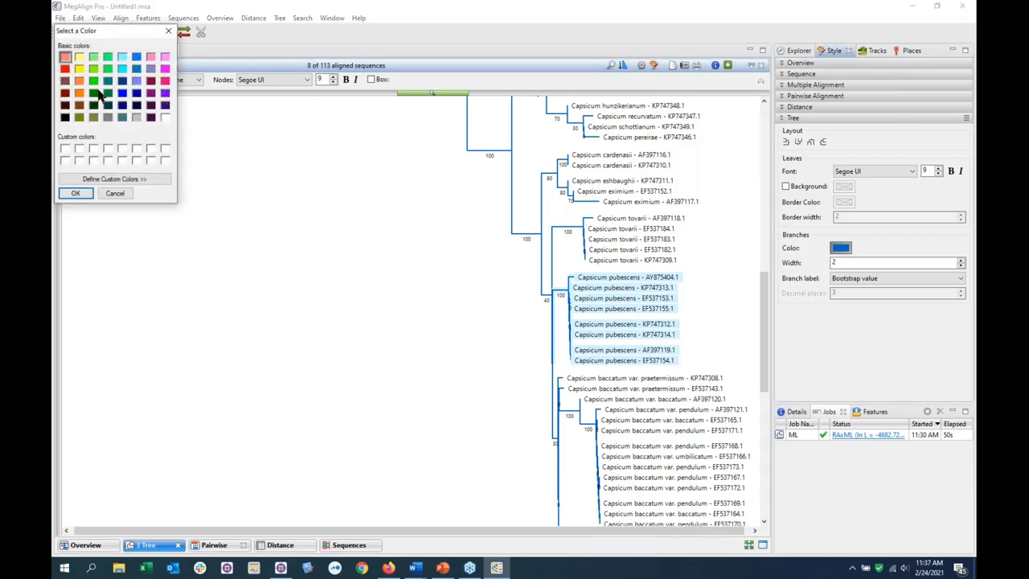
pyautogui.click(93, 56)
pyautogui.click(76, 194)
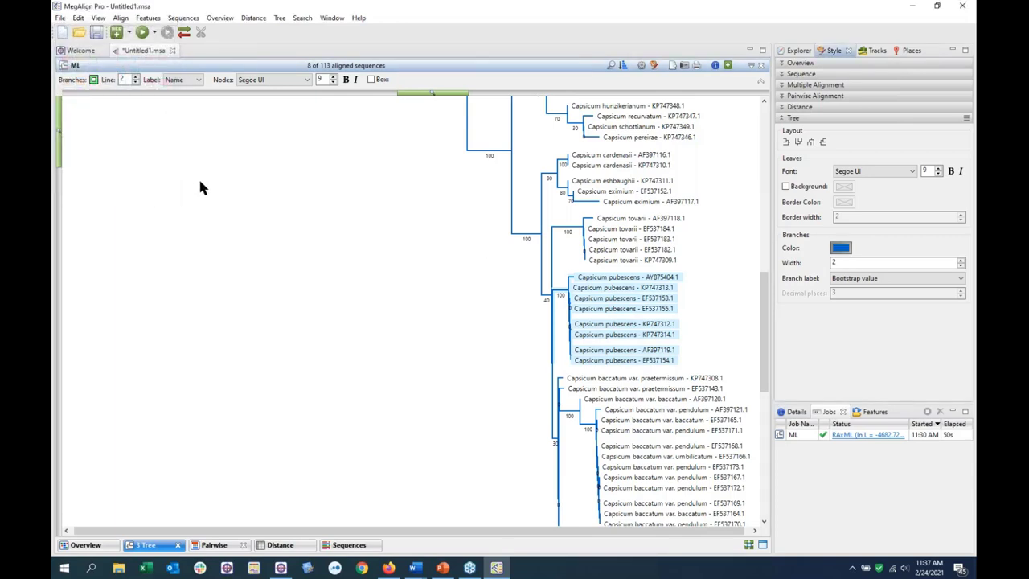
# Set the Capsicum pubescens clade's branch line width to 4
pyautogui.click(136, 77)
pyautogui.click(136, 79)
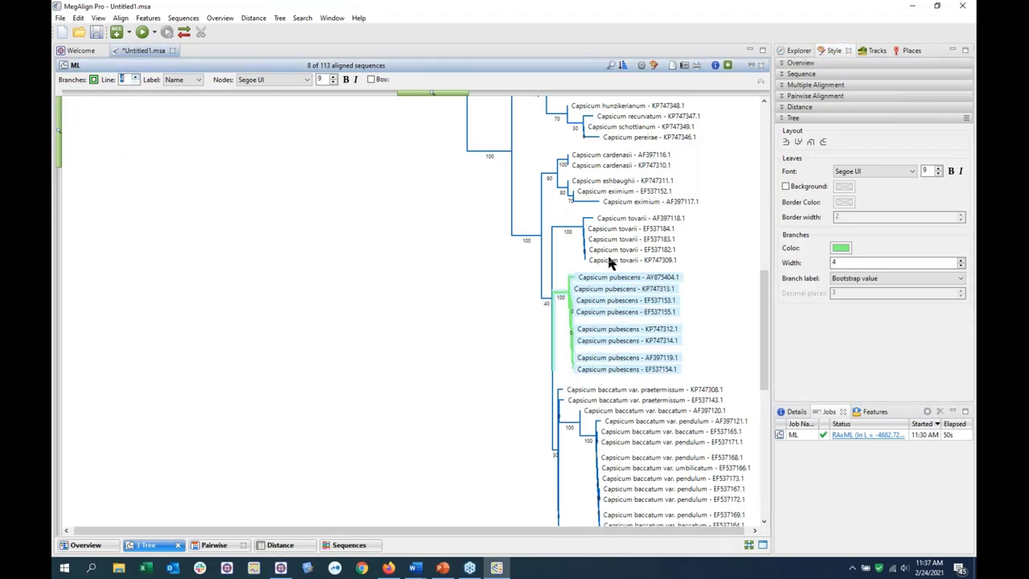
pyautogui.scroll(-3, 611, 315)
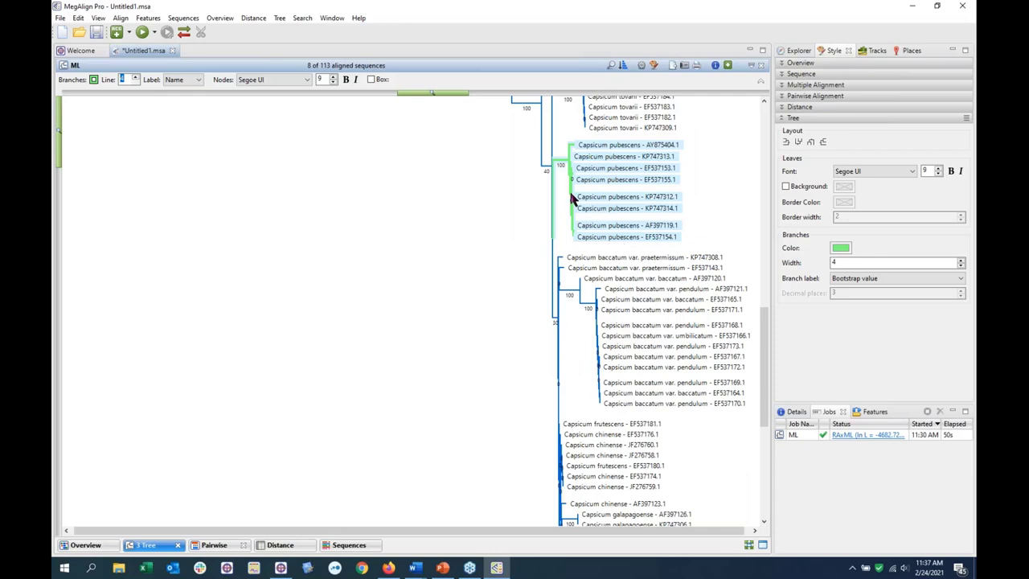
pyautogui.click(752, 206)
pyautogui.scroll(-2, 612, 274)
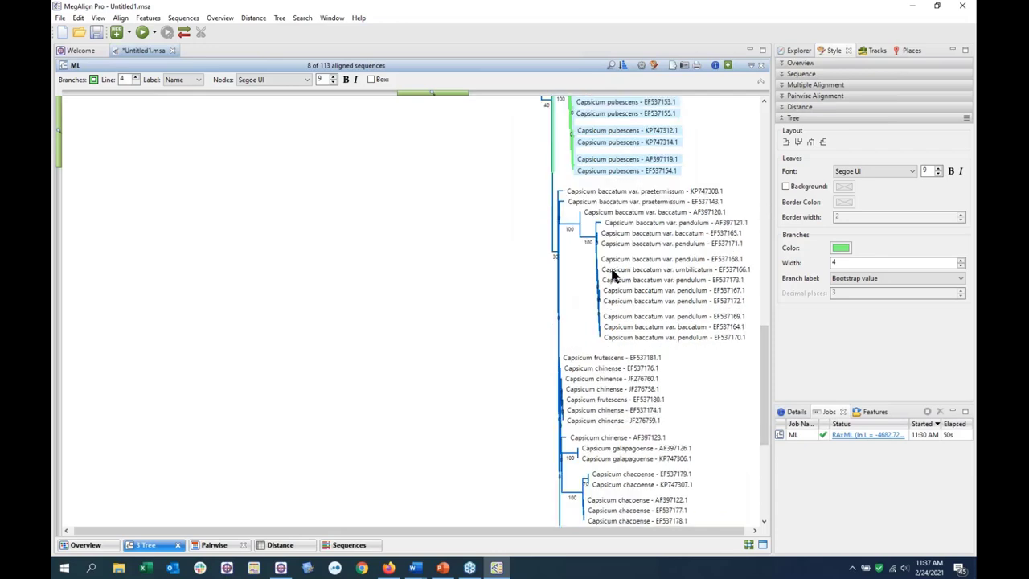
# Color the branches of the Capsicum annuum var. annuum clade light pink
pyautogui.scroll(-5, 611, 275)
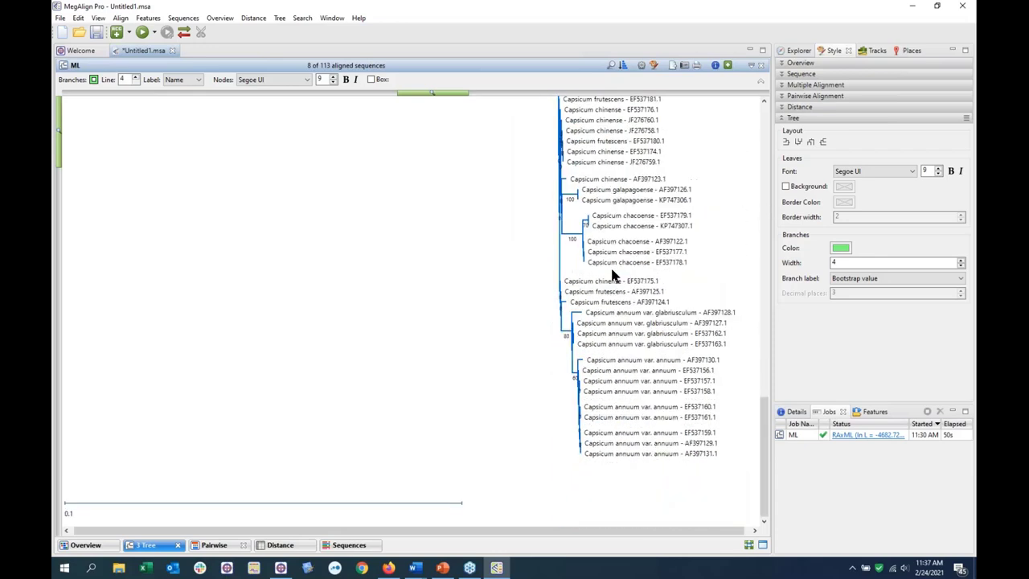
pyautogui.click(576, 376)
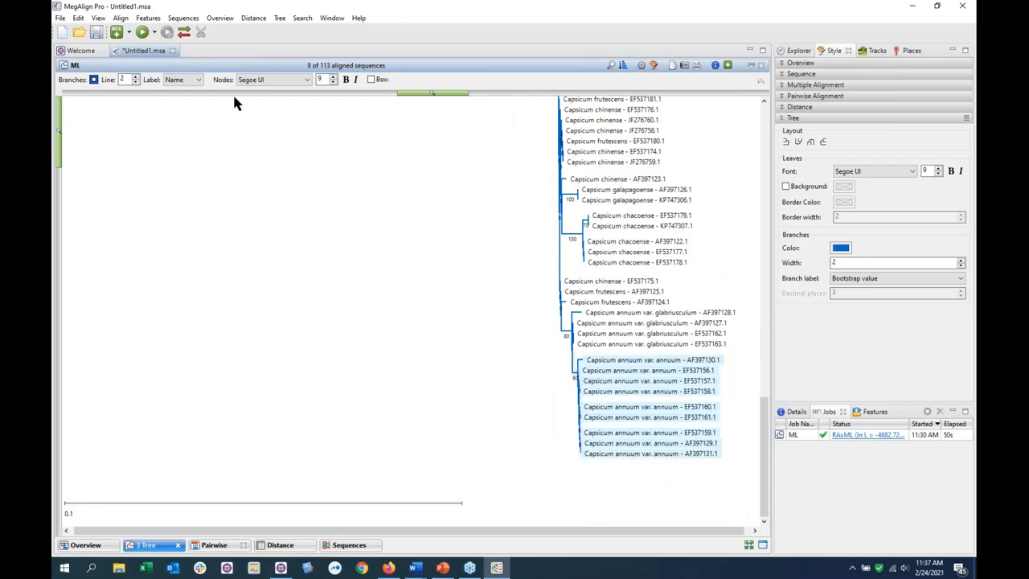
pyautogui.click(840, 249)
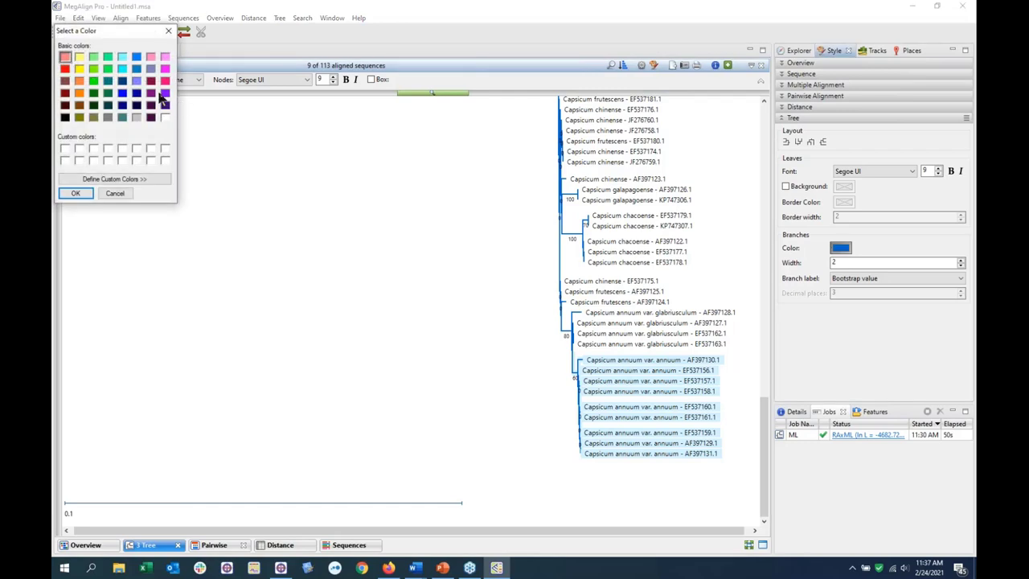
pyautogui.click(165, 81)
pyautogui.click(165, 56)
pyautogui.click(76, 193)
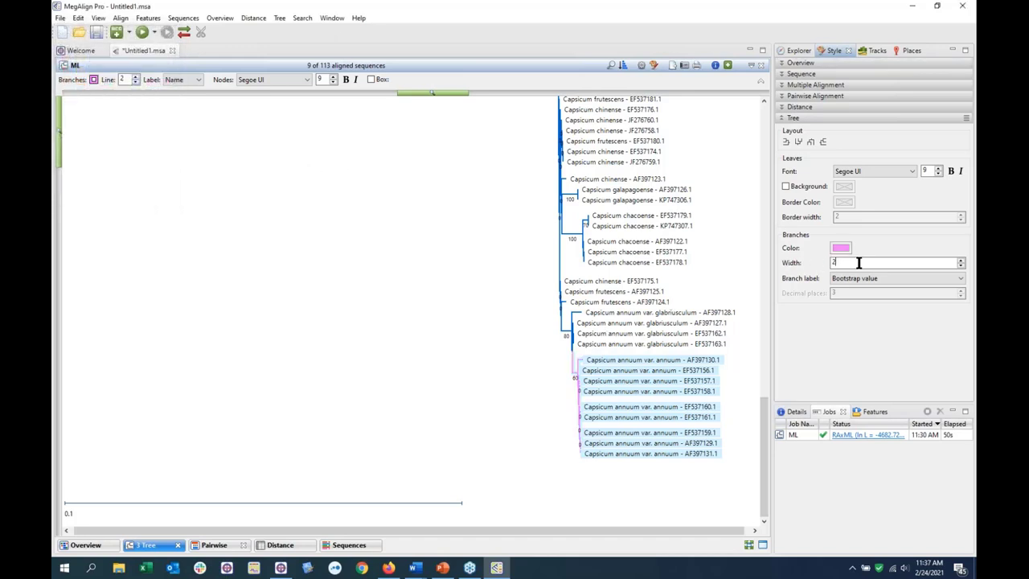
# Set the Capsicum annuum var. annuum clade's branch line width to 4 and clear the selection
pyautogui.click(136, 76)
pyautogui.click(136, 77)
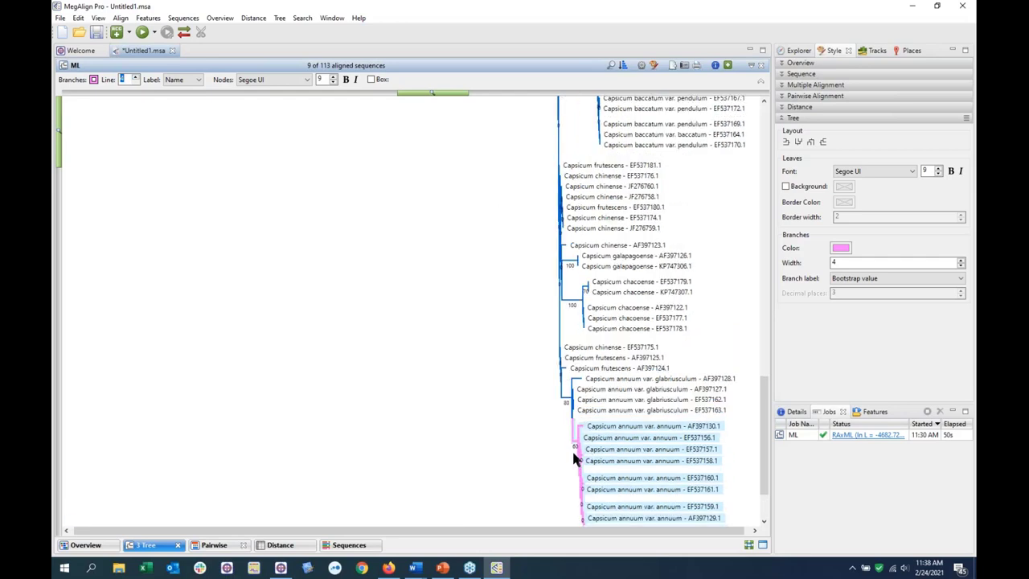
pyautogui.click(544, 443)
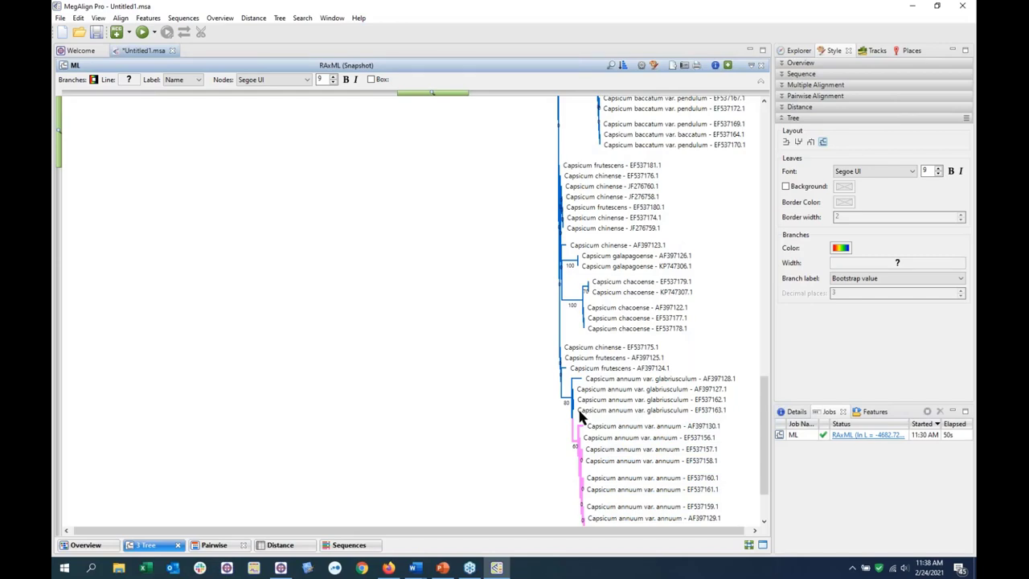
# Add boxes around the Capsicum frutescens labels EF537181.1, AF397125.1, AF397124.1 and EF537180.1
pyautogui.scroll(1, 564, 425)
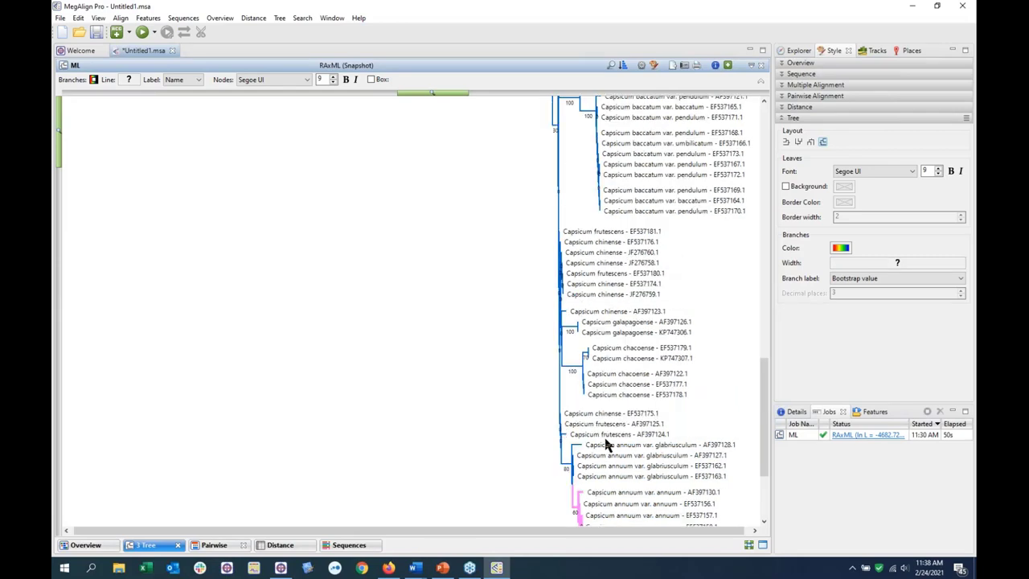
pyautogui.scroll(2, 570, 430)
pyautogui.scroll(1, 586, 430)
pyautogui.scroll(-2, 582, 424)
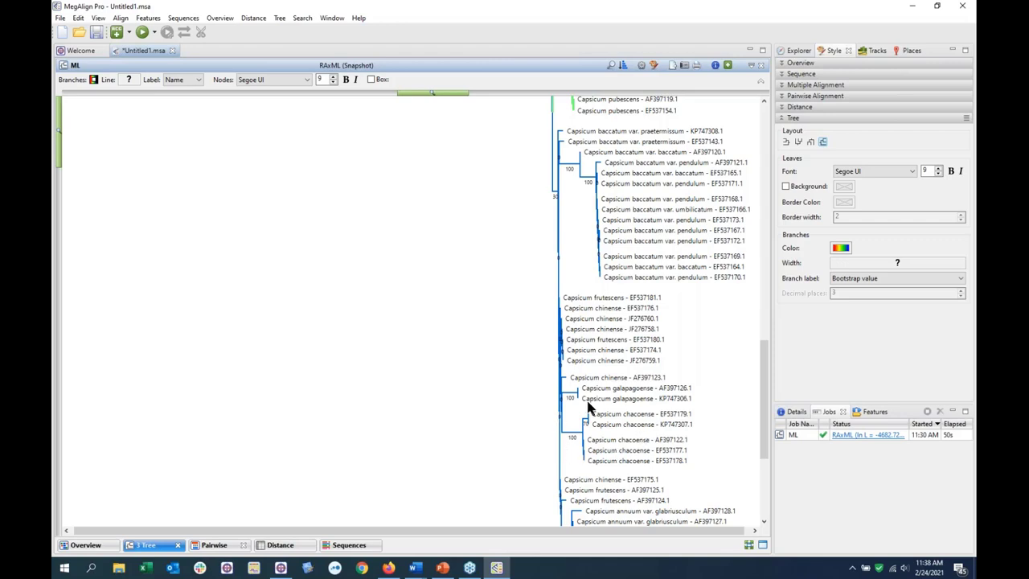
pyautogui.click(613, 299)
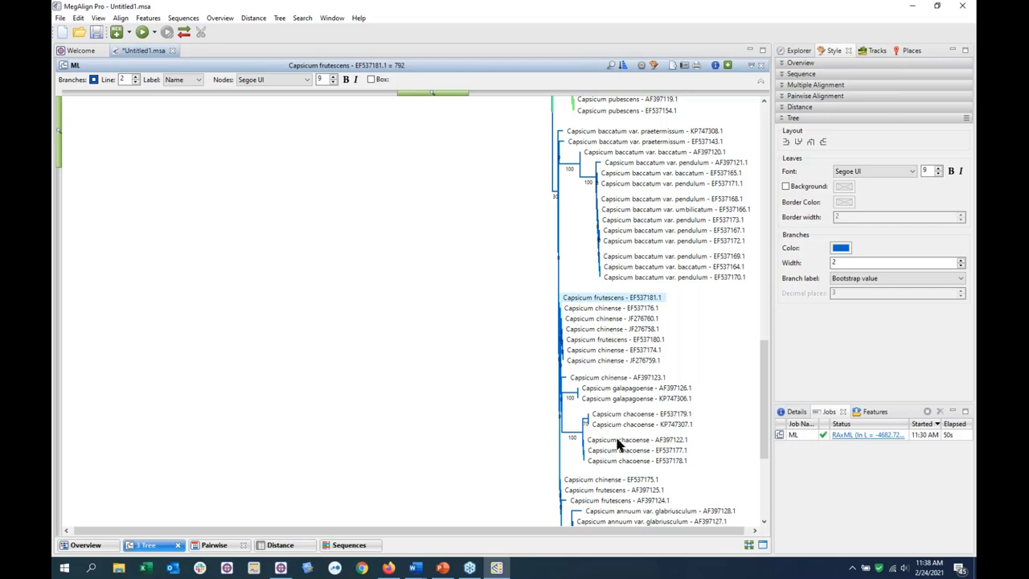
pyautogui.keyDown('ctrl'); pyautogui.click(622, 491); pyautogui.keyUp('ctrl')
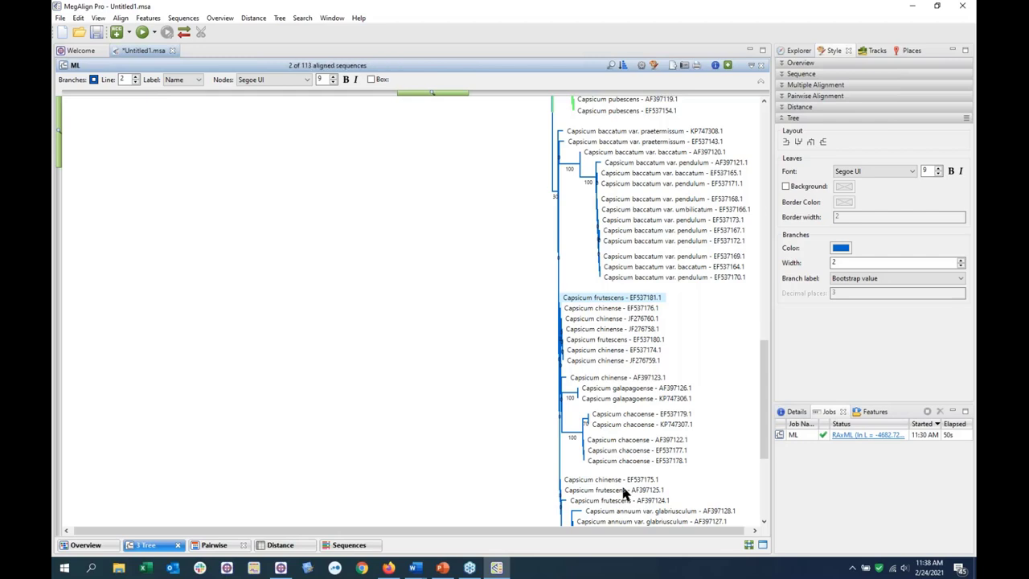
pyautogui.keyDown('ctrl'); pyautogui.click(622, 499); pyautogui.keyUp('ctrl')
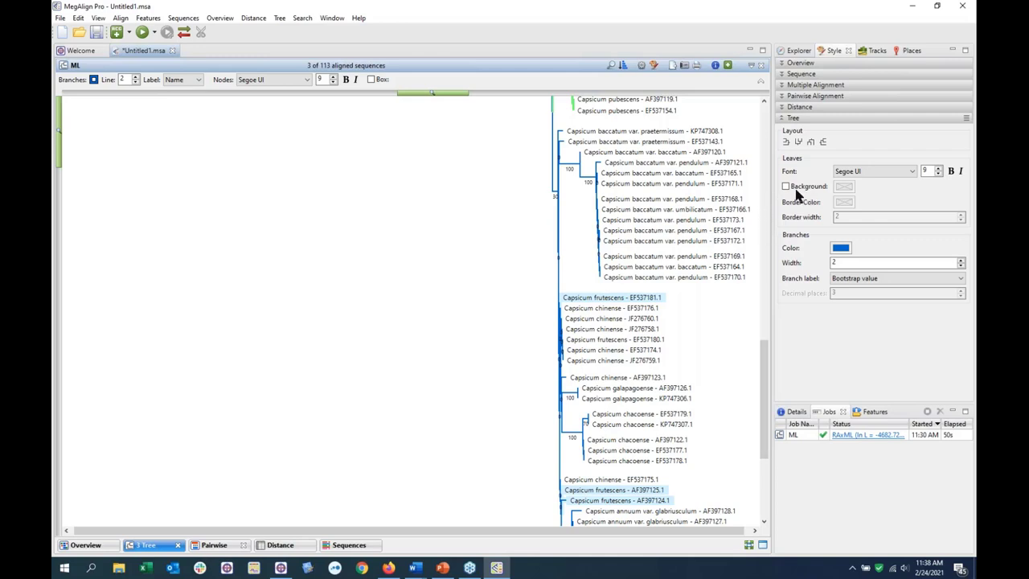
pyautogui.click(370, 80)
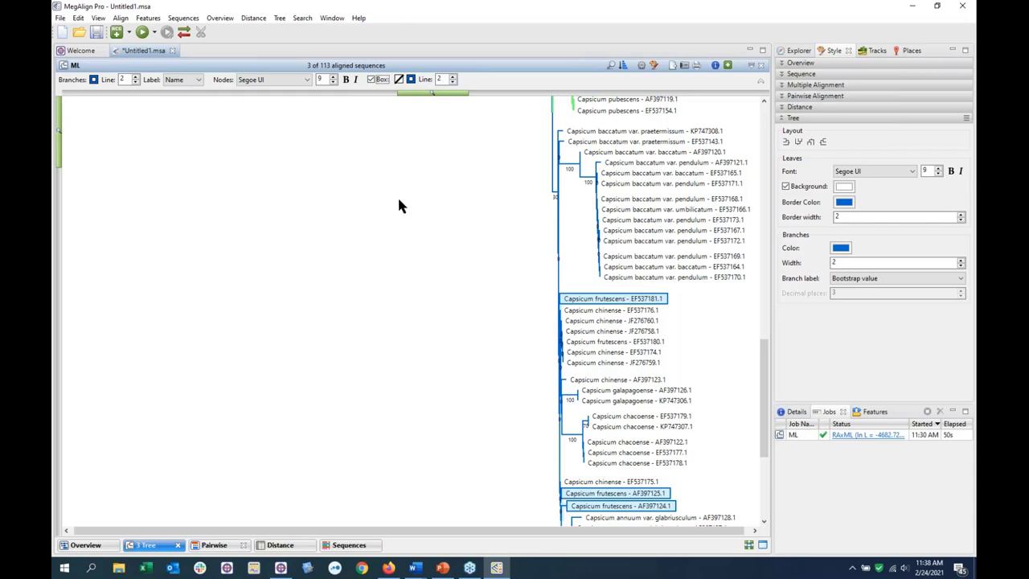
pyautogui.click(611, 344)
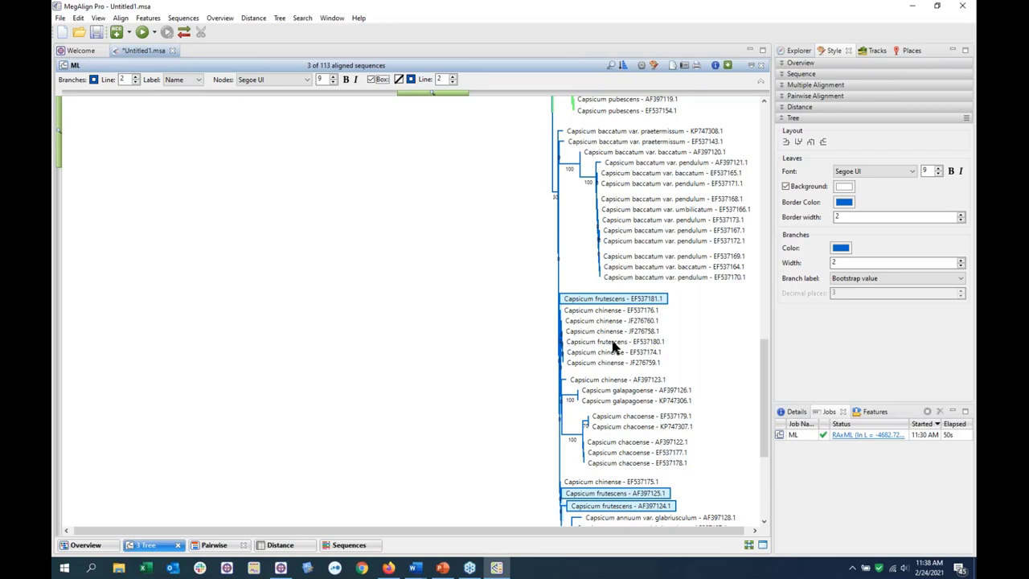
pyautogui.click(371, 79)
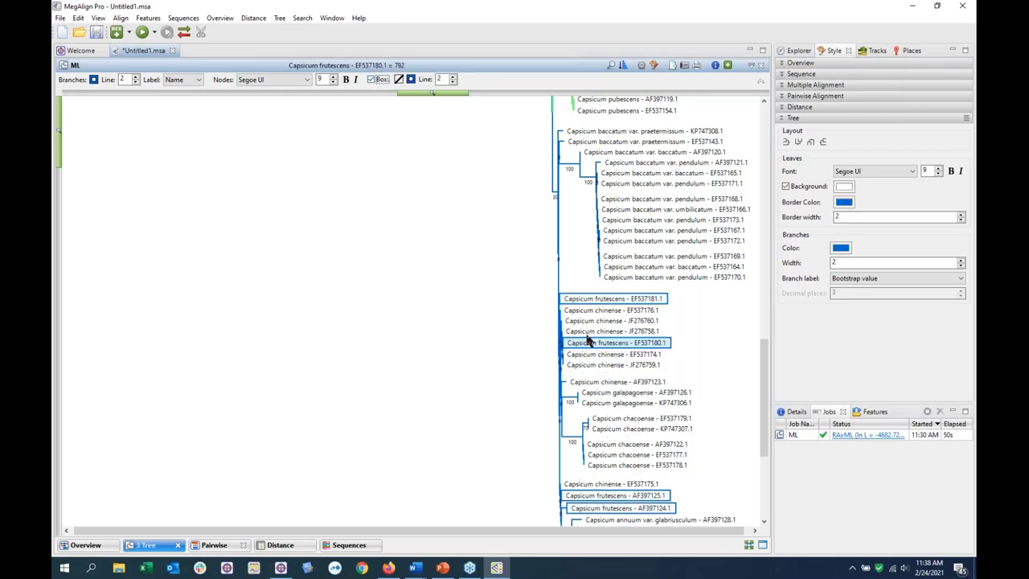
# Add boxes around the Capsicum chinense labels EF537174.1, EF537175.1, EF537176.1, JF276758.1, JF276759.1 and JF276760.1
pyautogui.click(605, 311)
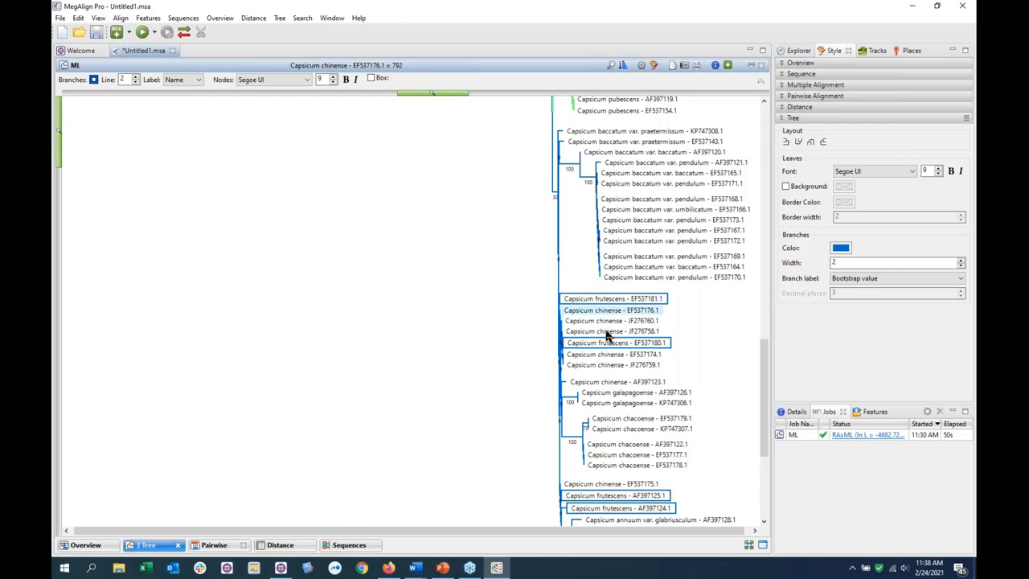
pyautogui.keyDown('shift'); pyautogui.click(606, 332); pyautogui.keyUp('shift')
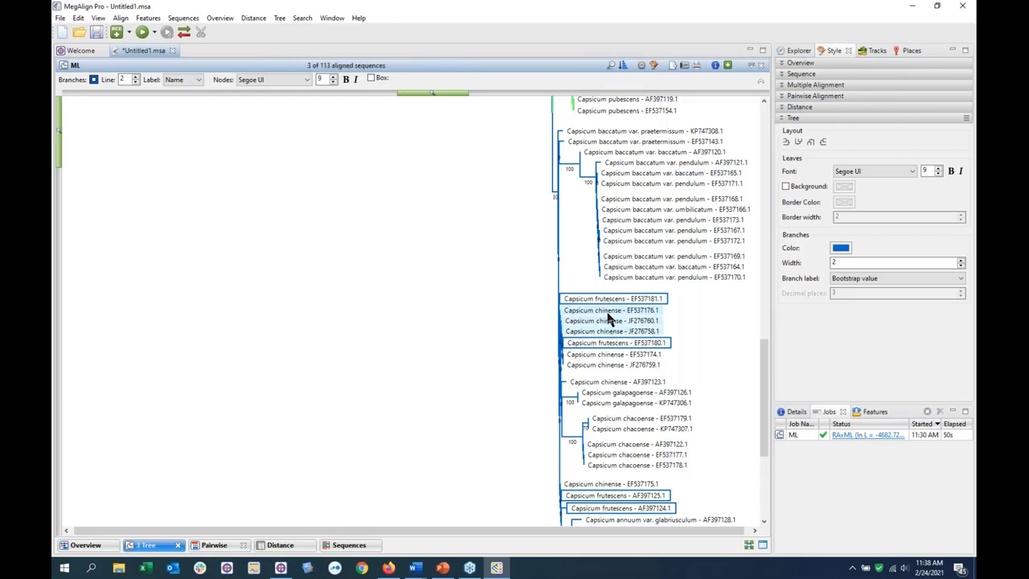
pyautogui.keyDown('shift'); pyautogui.click(619, 366); pyautogui.keyUp('shift')
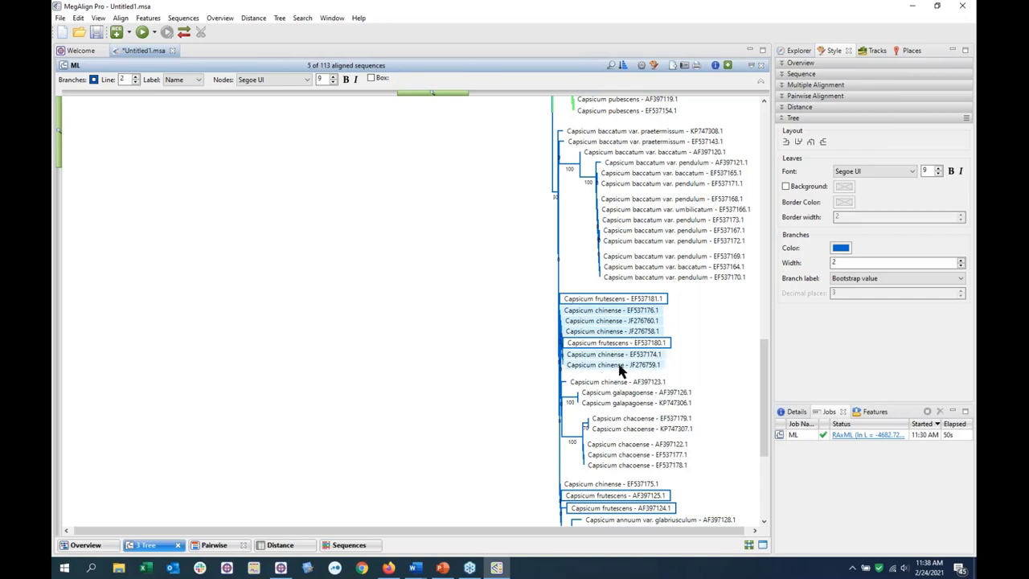
pyautogui.scroll(-1, 623, 466)
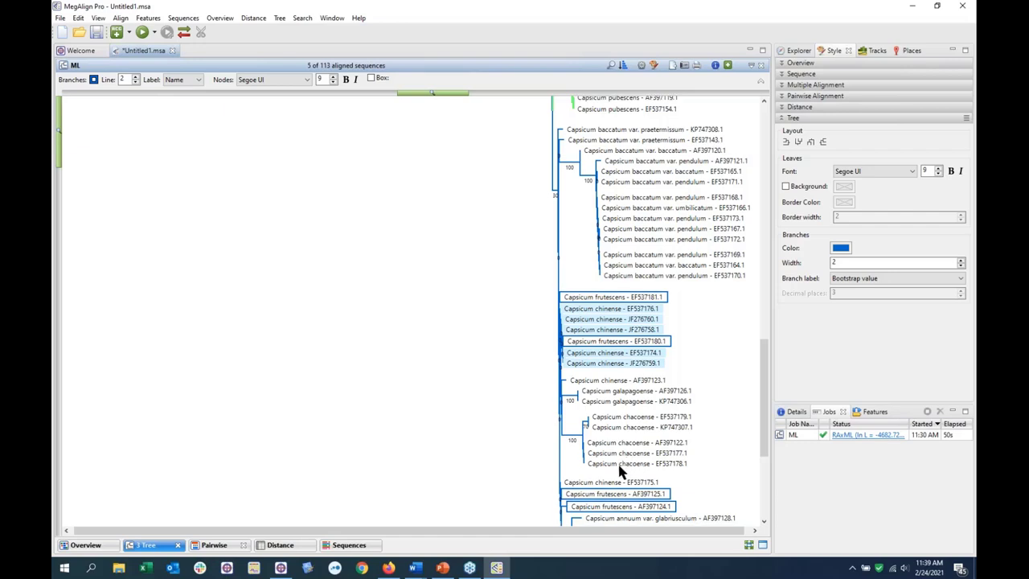
pyautogui.keyDown('ctrl'); pyautogui.click(606, 481); pyautogui.keyUp('ctrl')
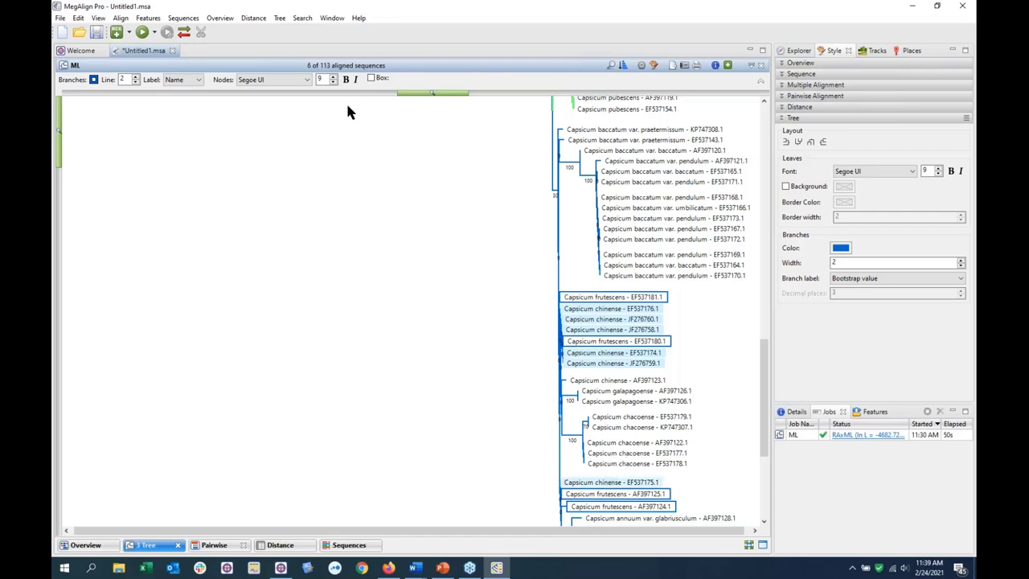
pyautogui.click(371, 78)
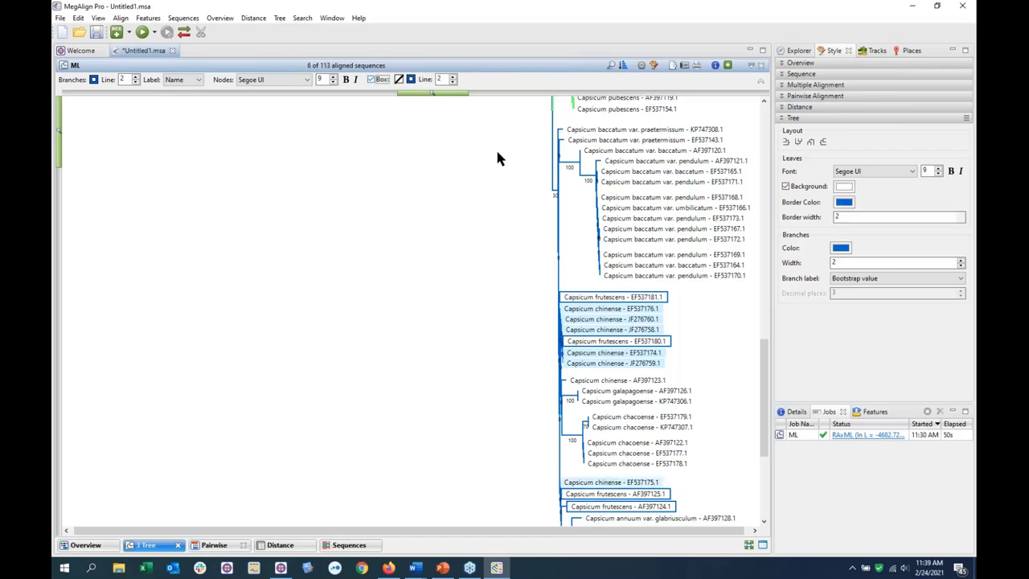
# Set the background of the boxed Capsicum chinense labels to yellow
pyautogui.click(843, 187)
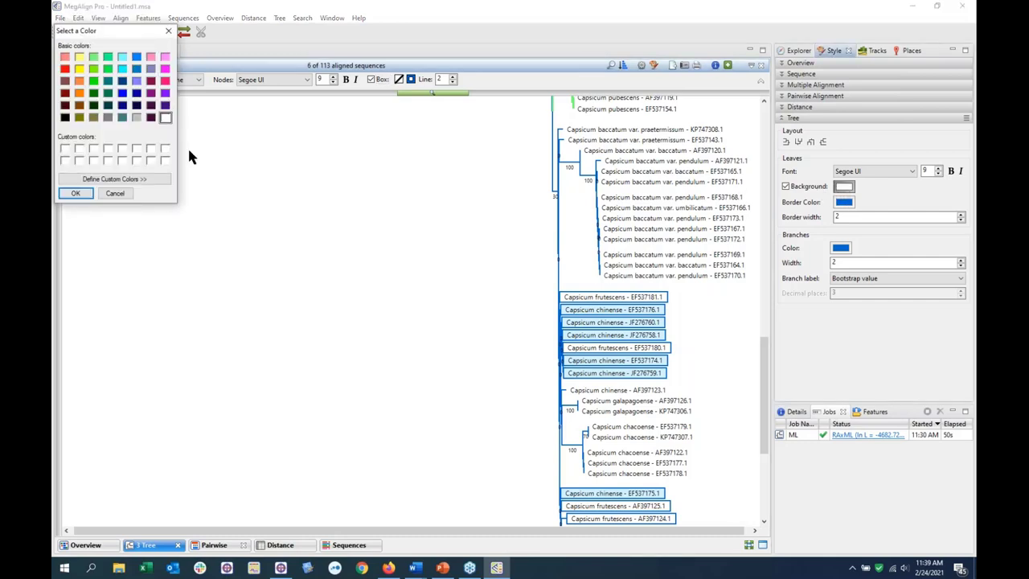
pyautogui.click(80, 70)
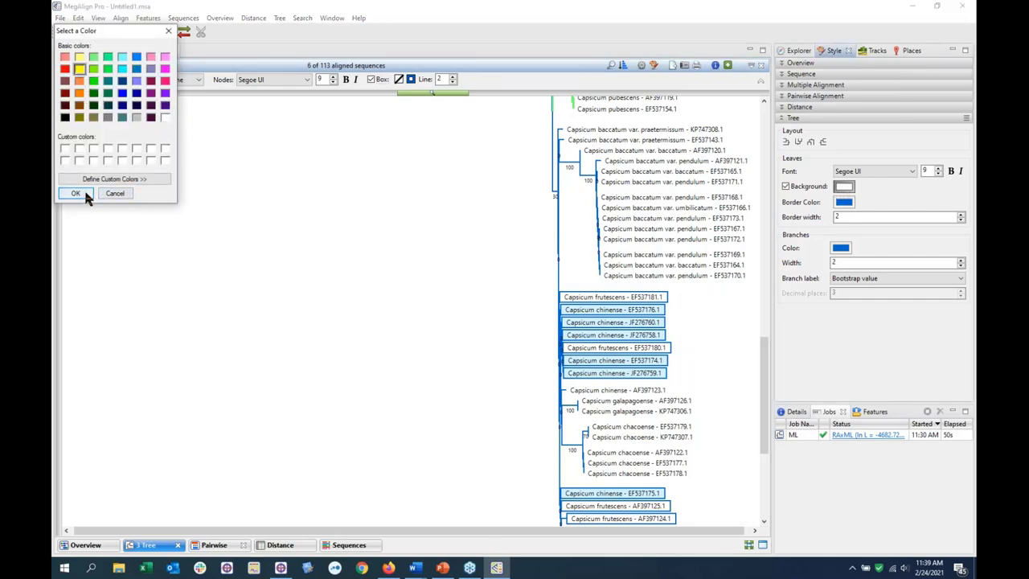
pyautogui.click(76, 194)
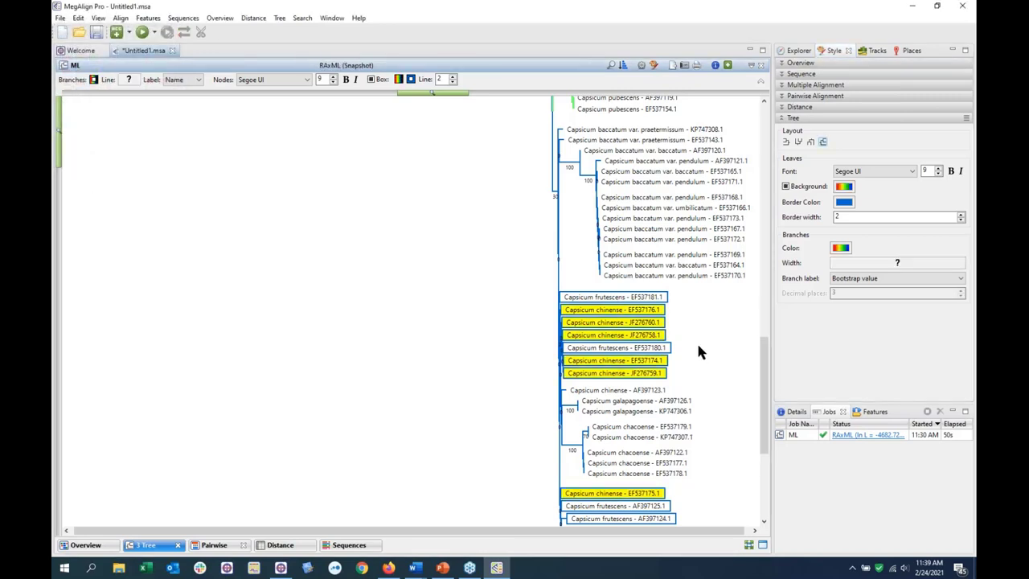
# Make the eight Capsicum baccatum var. pendulum labels bold and set their font size to 12
pyautogui.scroll(-2, 625, 435)
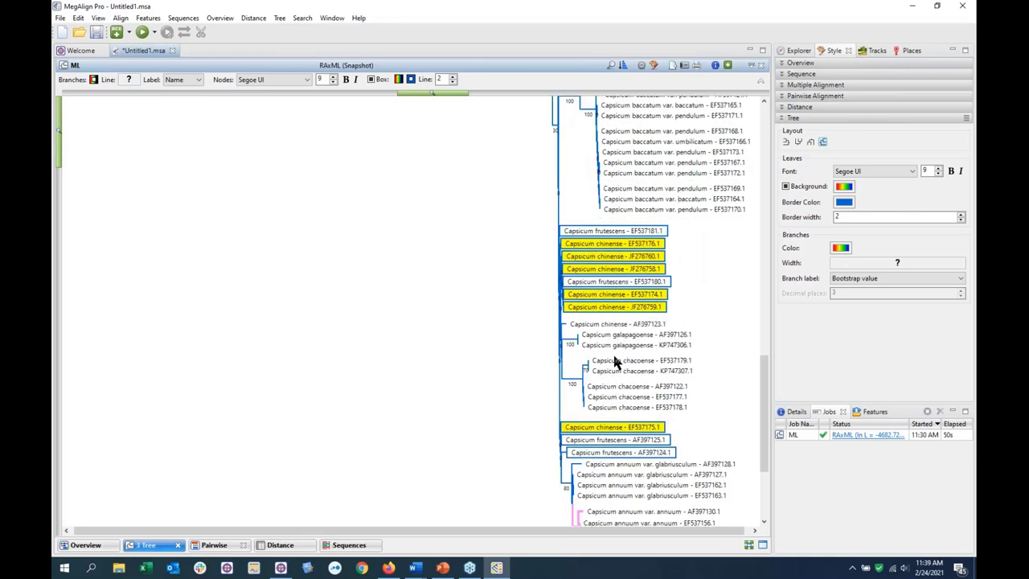
pyautogui.scroll(4, 613, 361)
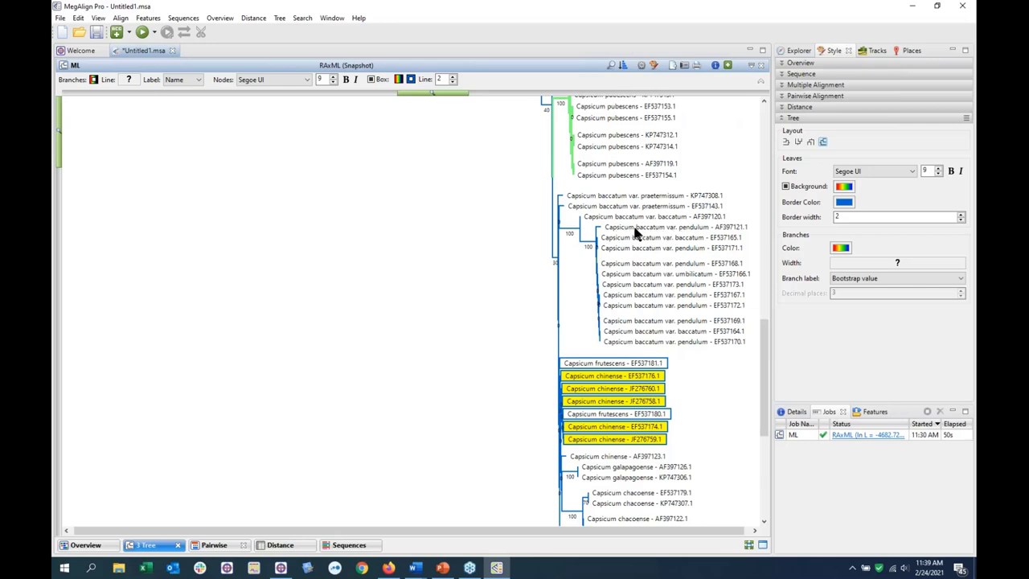
pyautogui.click(670, 229)
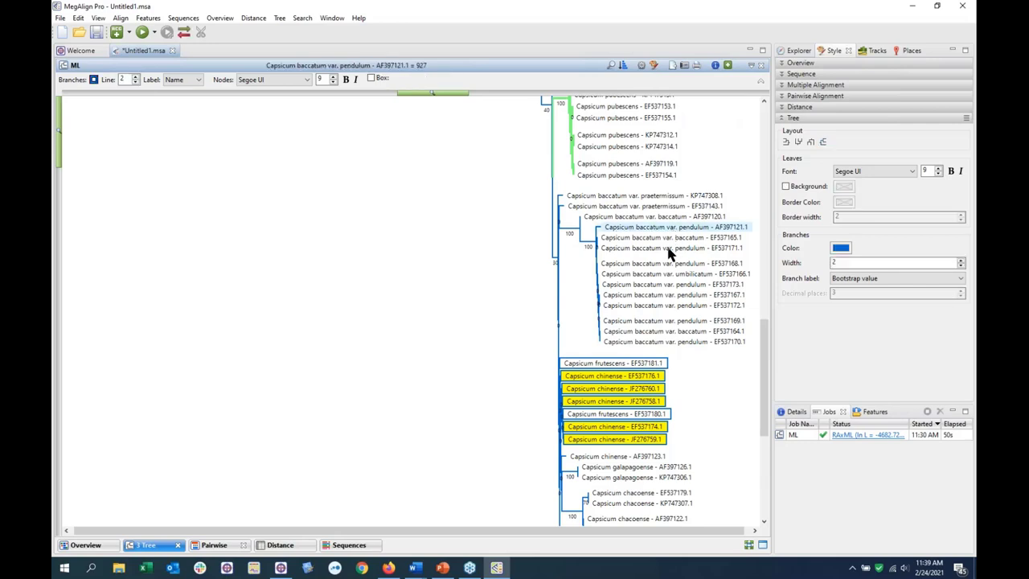
pyautogui.keyDown('ctrl'); pyautogui.click(670, 248); pyautogui.keyUp('ctrl')
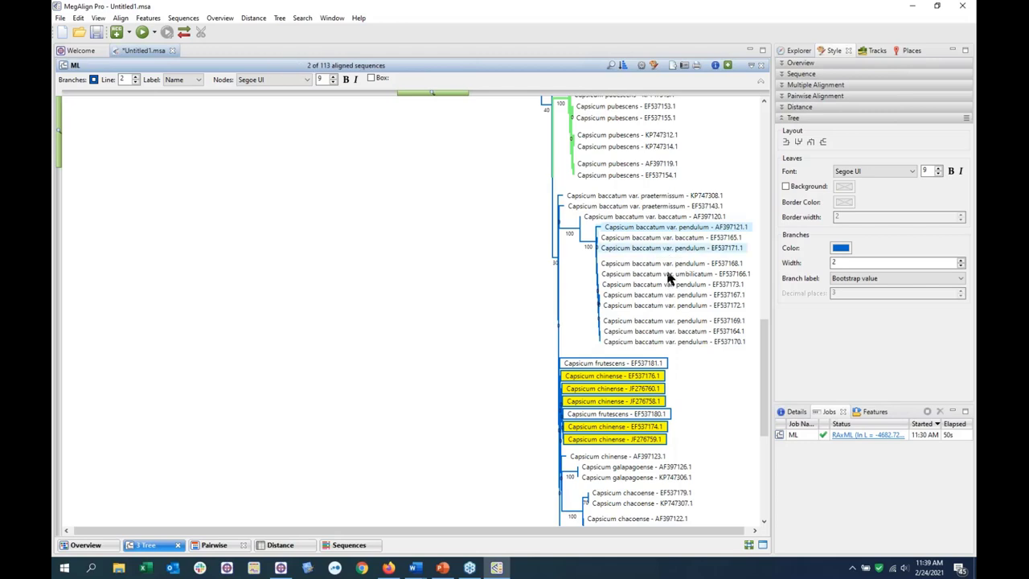
pyautogui.keyDown('ctrl'); pyautogui.click(671, 263); pyautogui.keyUp('ctrl')
pyautogui.keyDown('ctrl'); pyautogui.click(671, 286); pyautogui.keyUp('ctrl')
pyautogui.keyDown('ctrl'); pyautogui.click(670, 297); pyautogui.keyUp('ctrl')
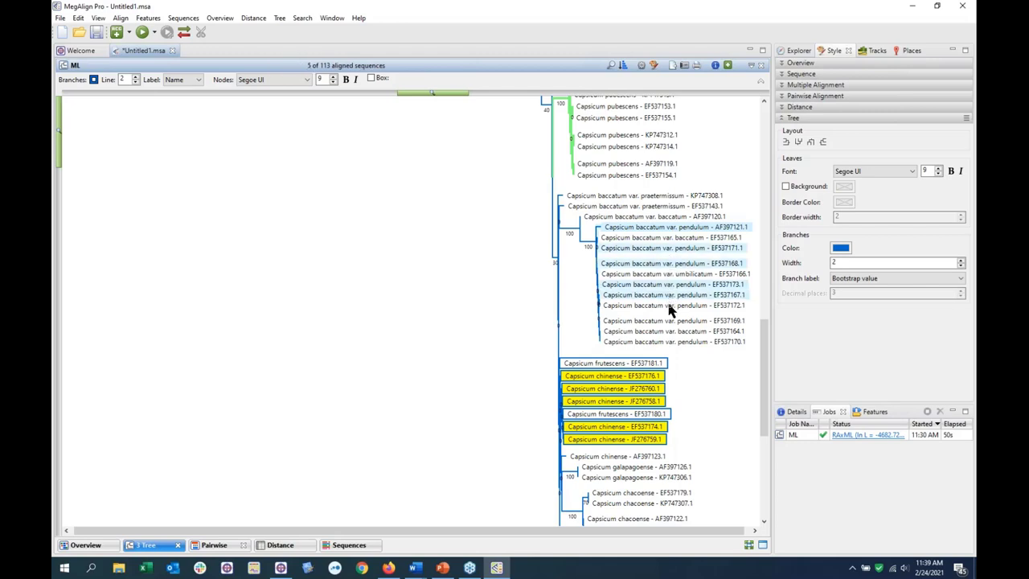
pyautogui.keyDown('ctrl'); pyautogui.click(670, 307); pyautogui.keyUp('ctrl')
pyautogui.keyDown('ctrl'); pyautogui.click(667, 321); pyautogui.keyUp('ctrl')
pyautogui.keyDown('ctrl'); pyautogui.click(668, 331); pyautogui.keyUp('ctrl')
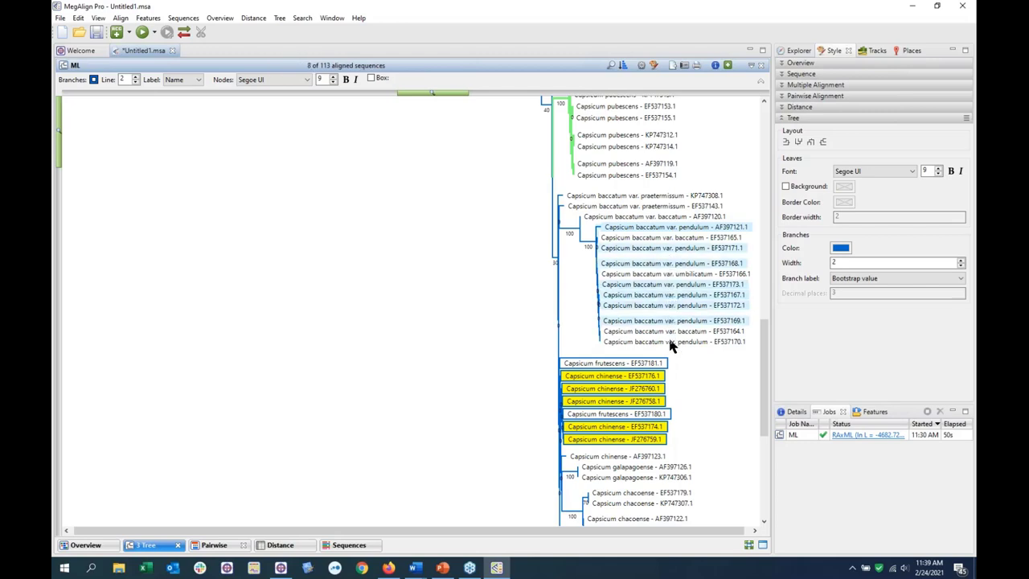
pyautogui.keyDown('ctrl'); pyautogui.click(668, 341); pyautogui.keyUp('ctrl')
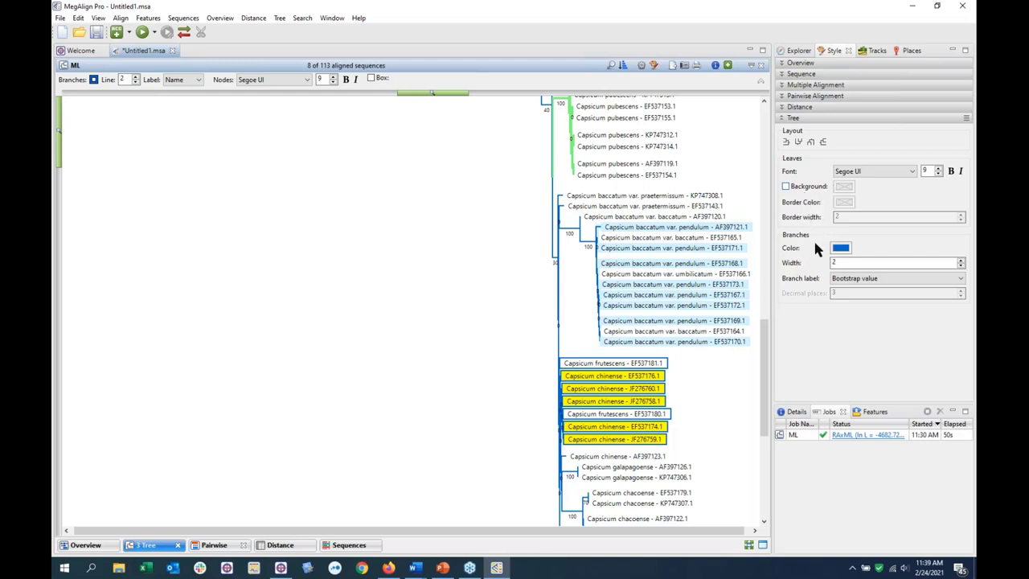
pyautogui.click(346, 80)
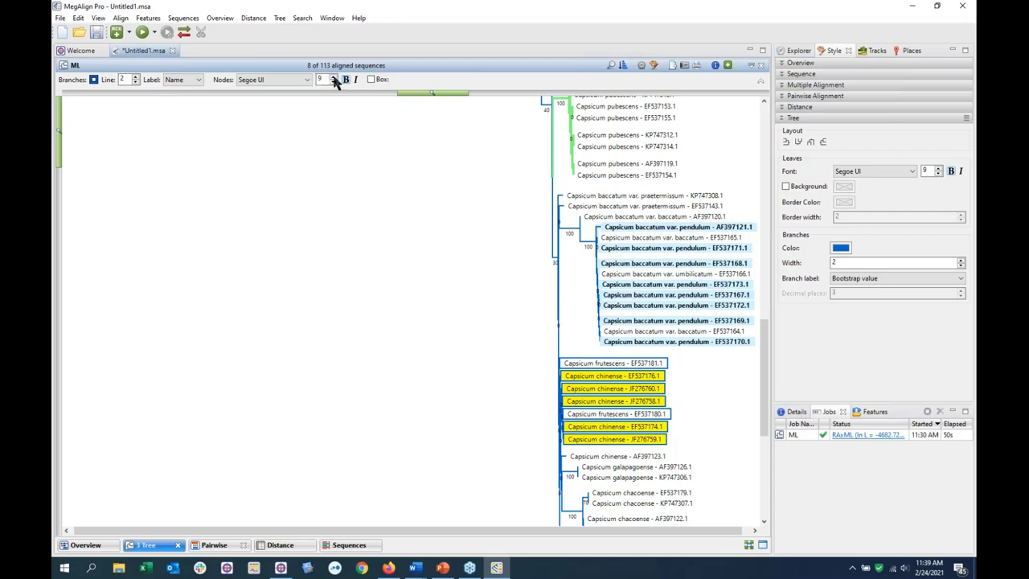
pyautogui.click(333, 77)
pyautogui.click(334, 78)
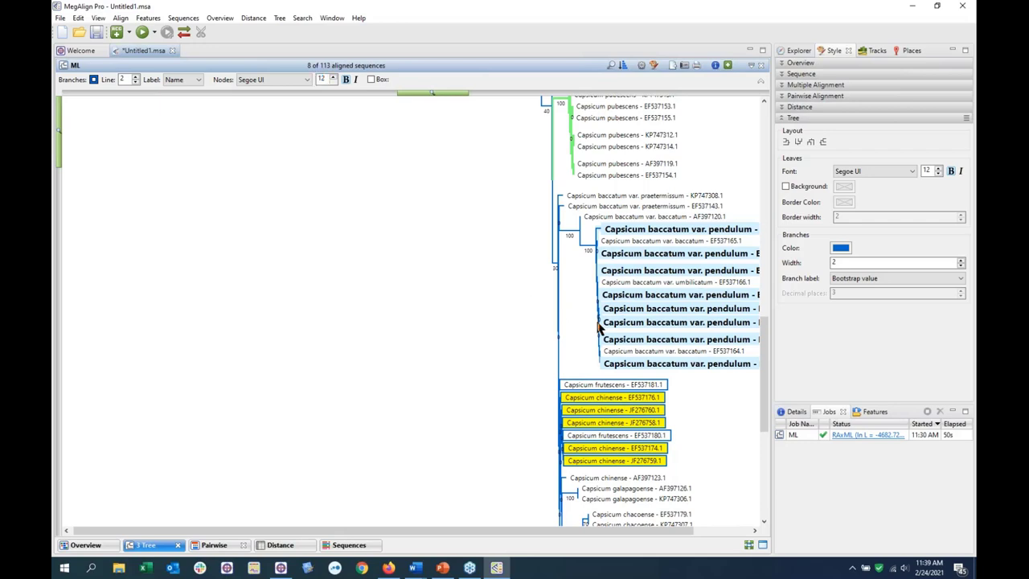
pyautogui.scroll(1, 599, 327)
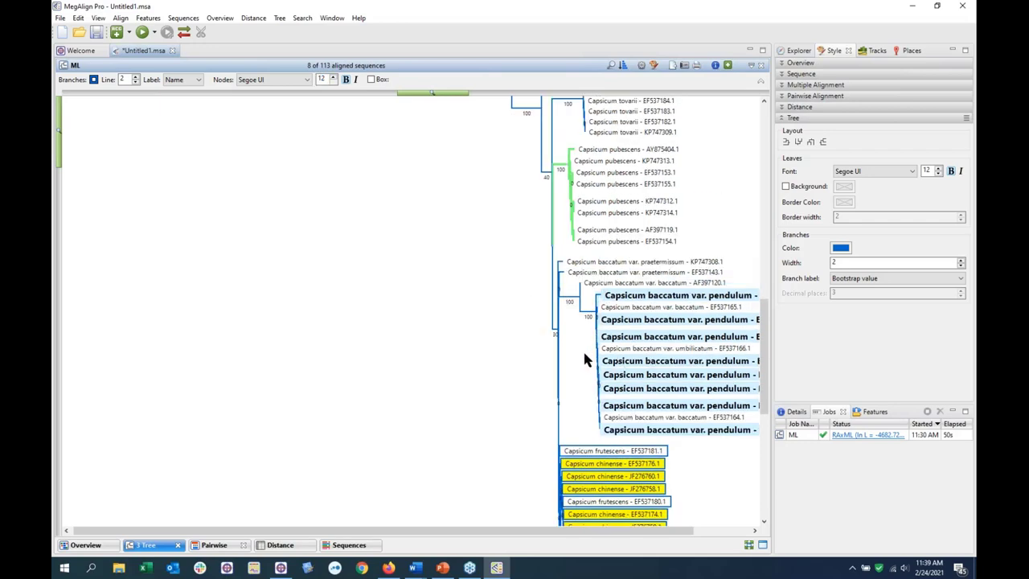
pyautogui.scroll(-5, 544, 375)
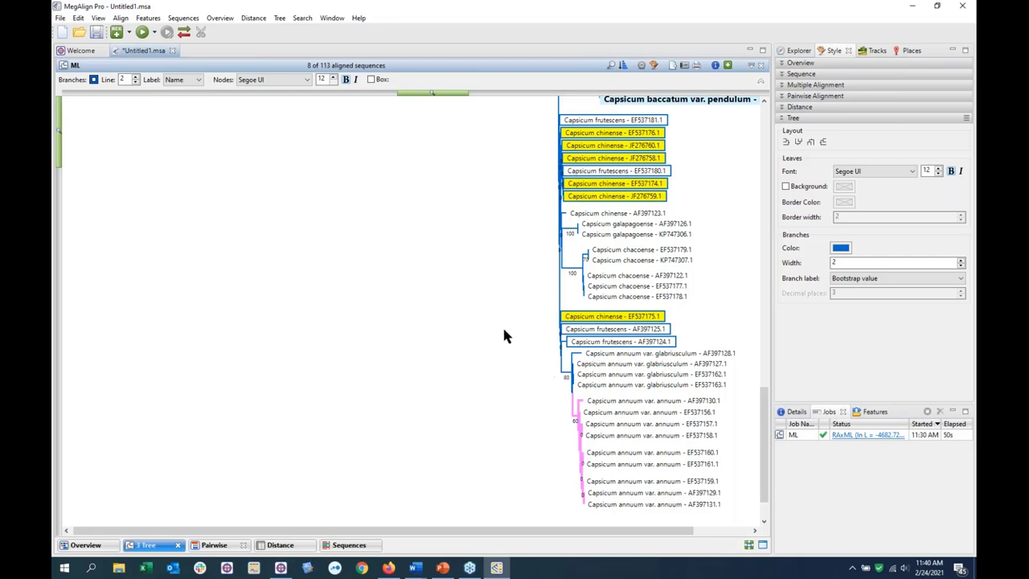
pyautogui.scroll(5, 503, 330)
pyautogui.scroll(-7, 502, 331)
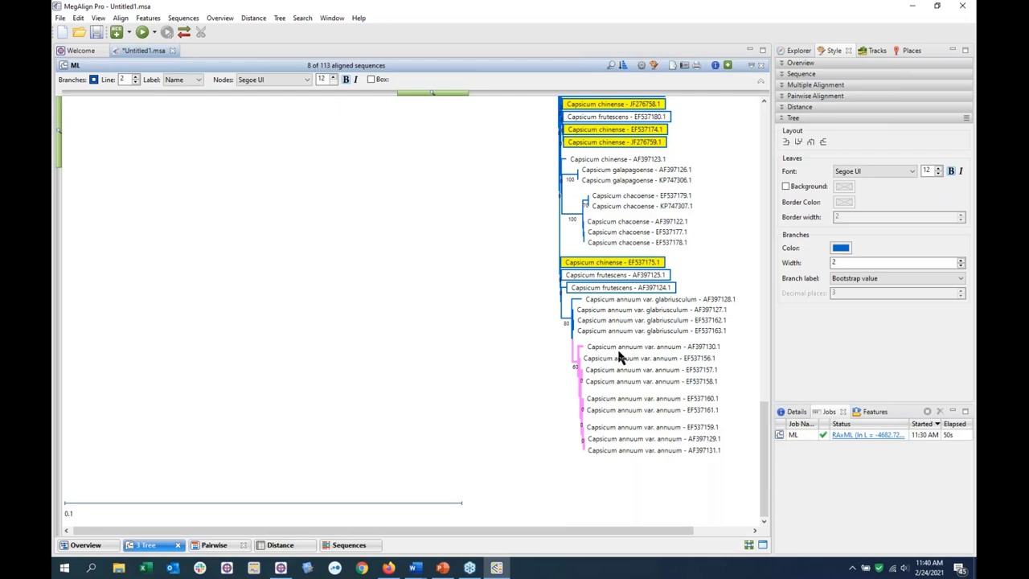
# Examine the styled clades of the ML tree, from the Capsicum annuum sequences up to Capsicum cardenasii and back to Capsicum baccatum
pyautogui.scroll(2, 616, 347)
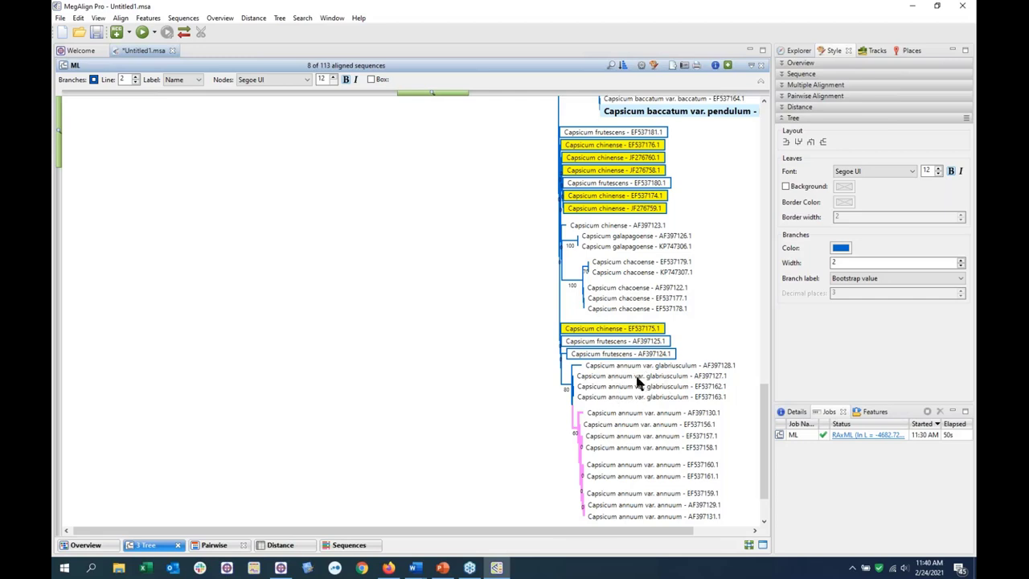
pyautogui.scroll(2, 598, 426)
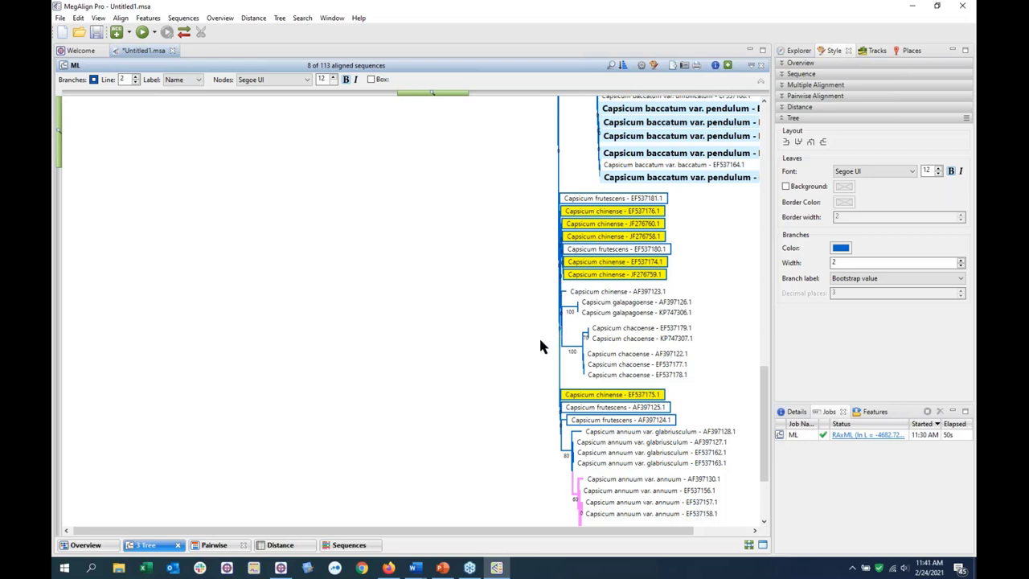
pyautogui.scroll(2, 540, 320)
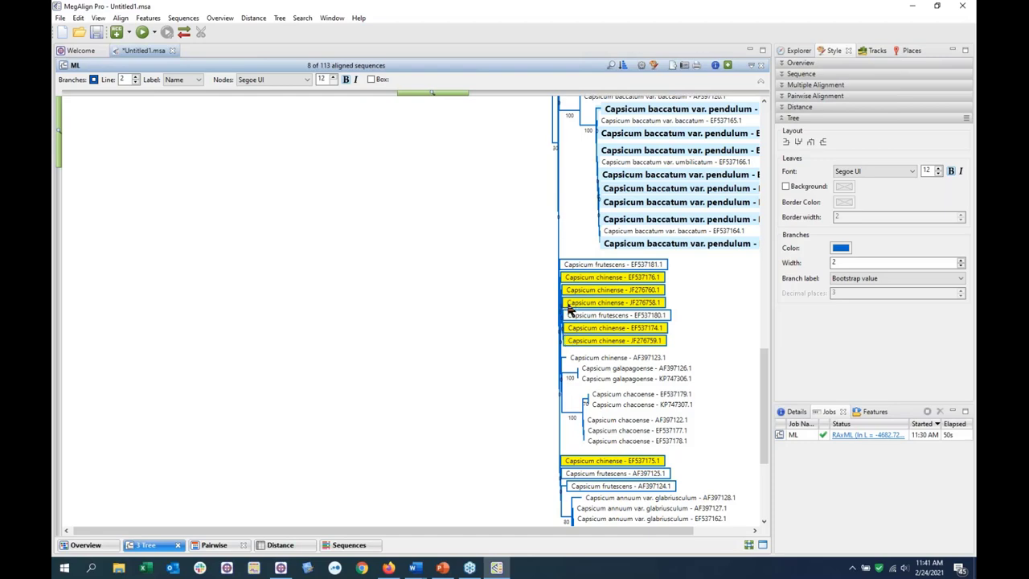
pyautogui.scroll(1, 569, 305)
pyautogui.scroll(-1, 565, 413)
pyautogui.scroll(3, 565, 413)
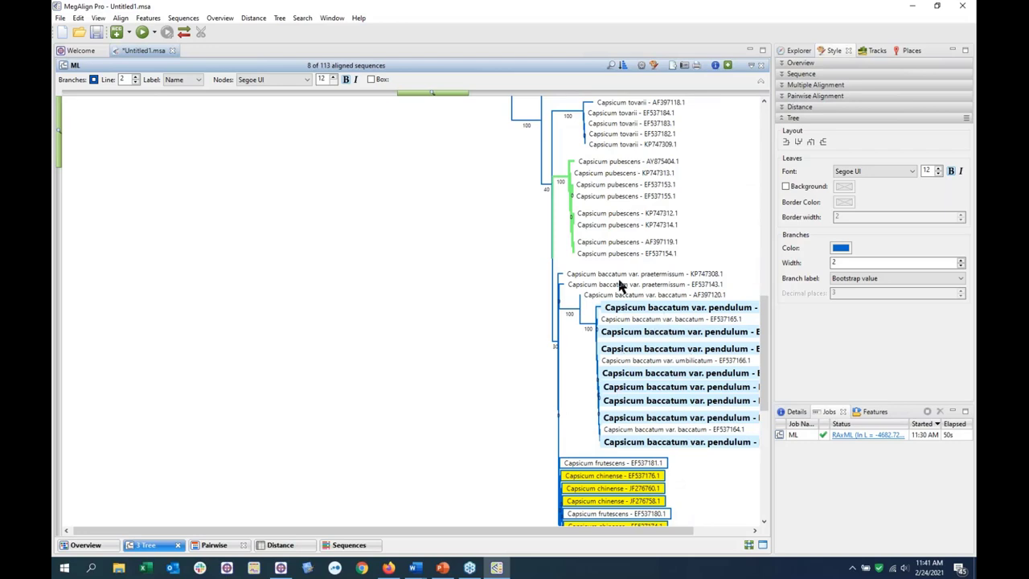
pyautogui.scroll(1, 567, 317)
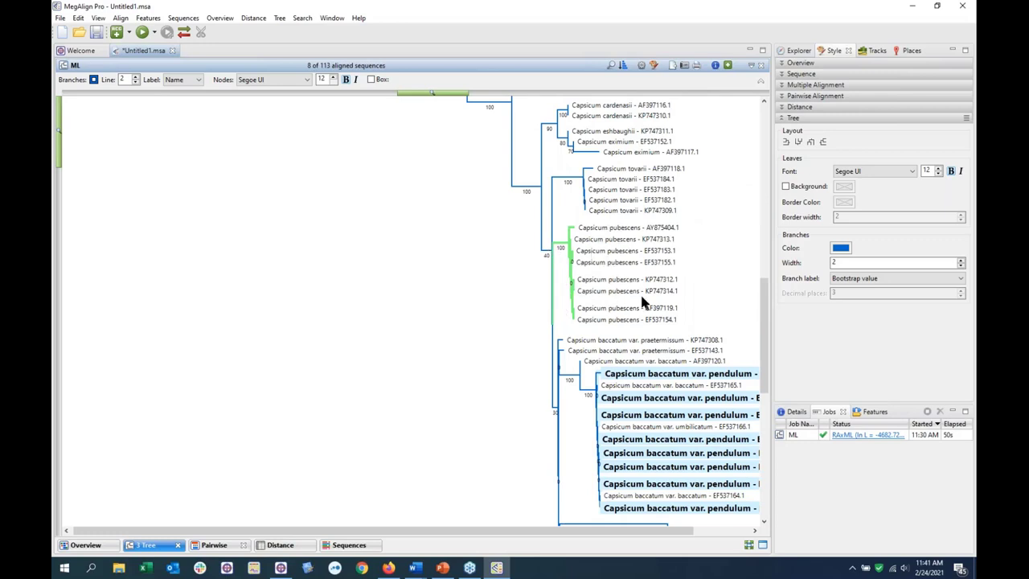
pyautogui.scroll(-3, 673, 308)
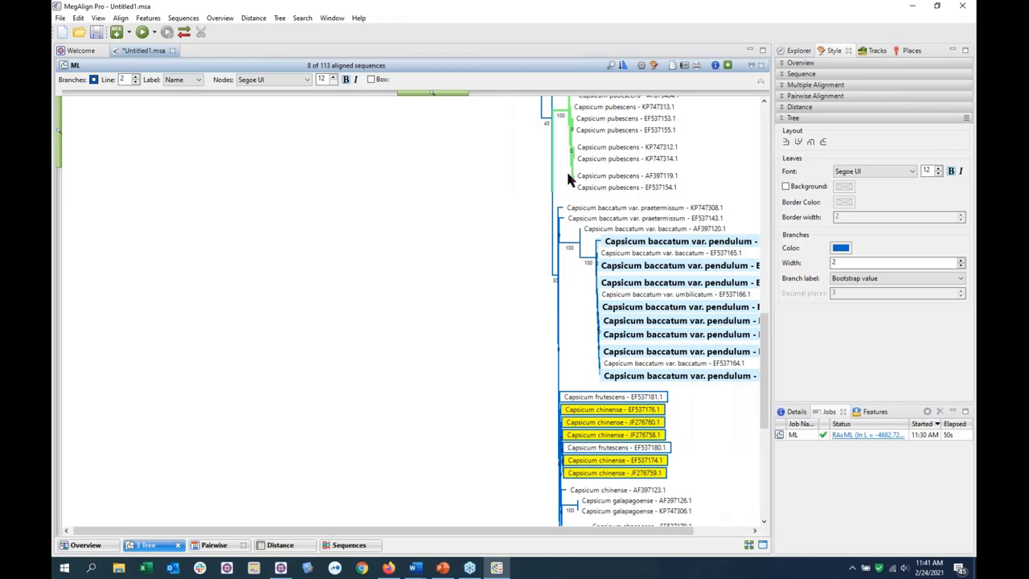
pyautogui.scroll(-4, 604, 444)
pyautogui.scroll(2, 605, 444)
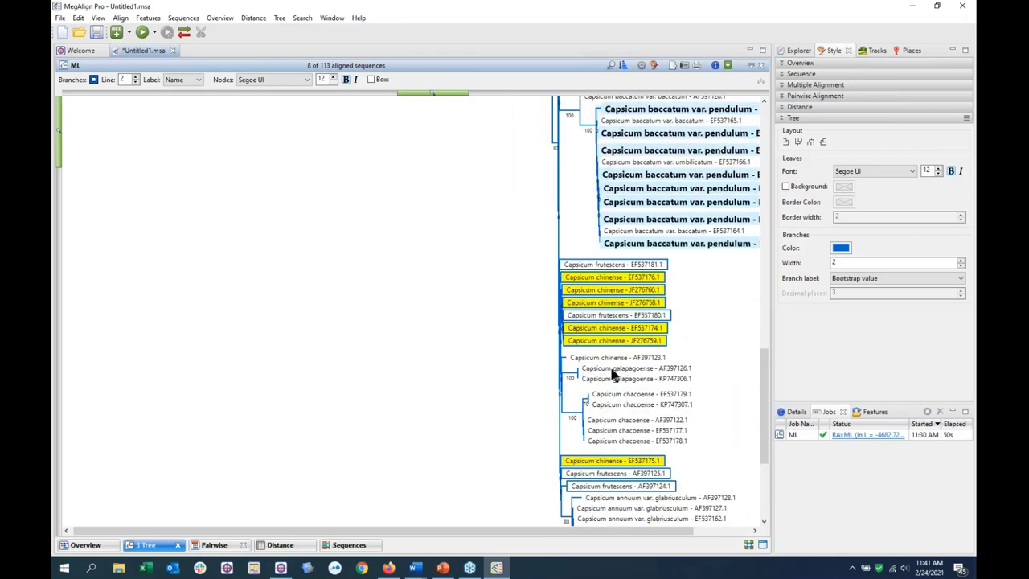
pyautogui.scroll(2, 612, 372)
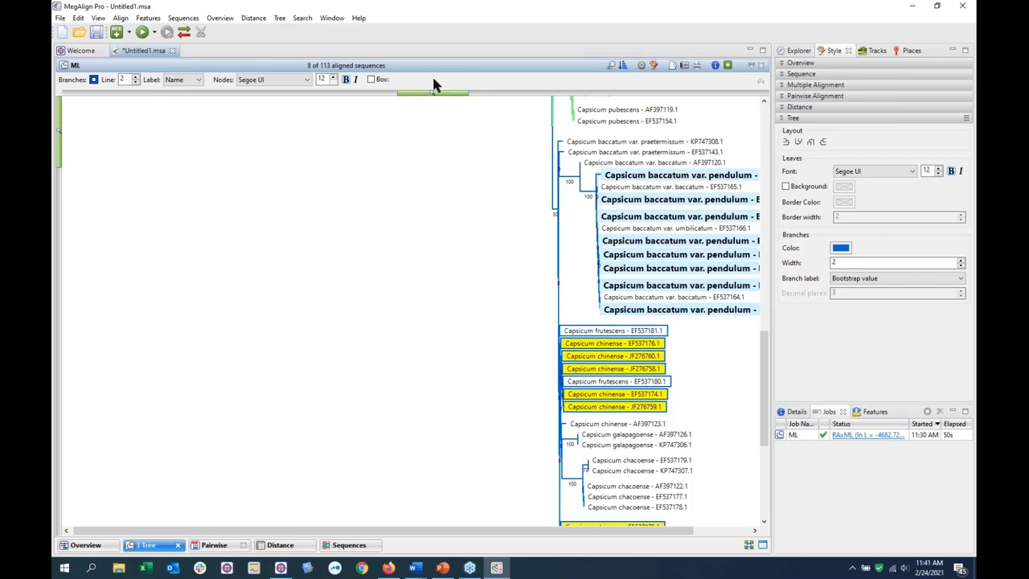
# Review the ML tree's search, ordering and rooting options, its view settings and its style options without changing anything
pyautogui.click(612, 68)
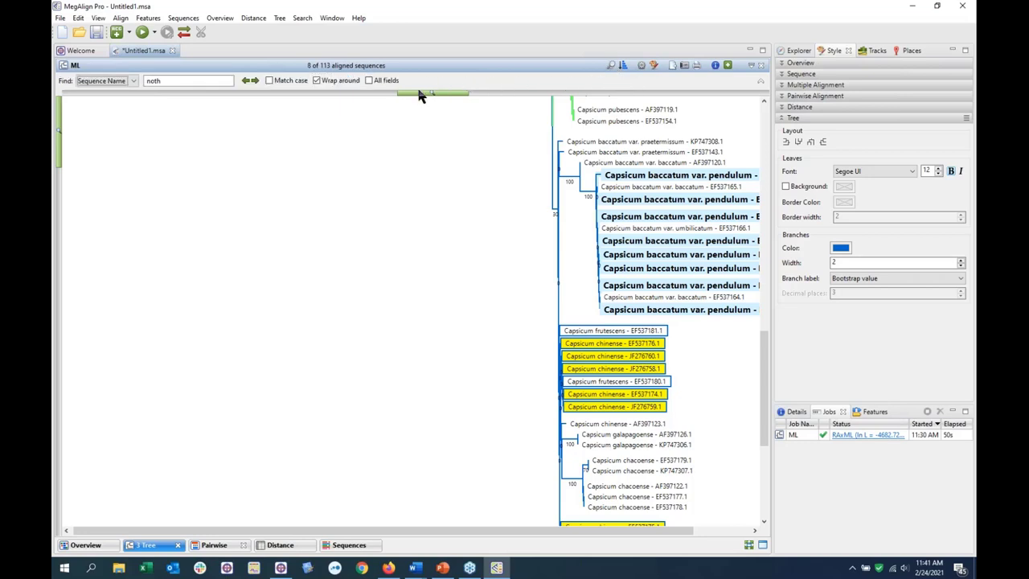
pyautogui.click(622, 66)
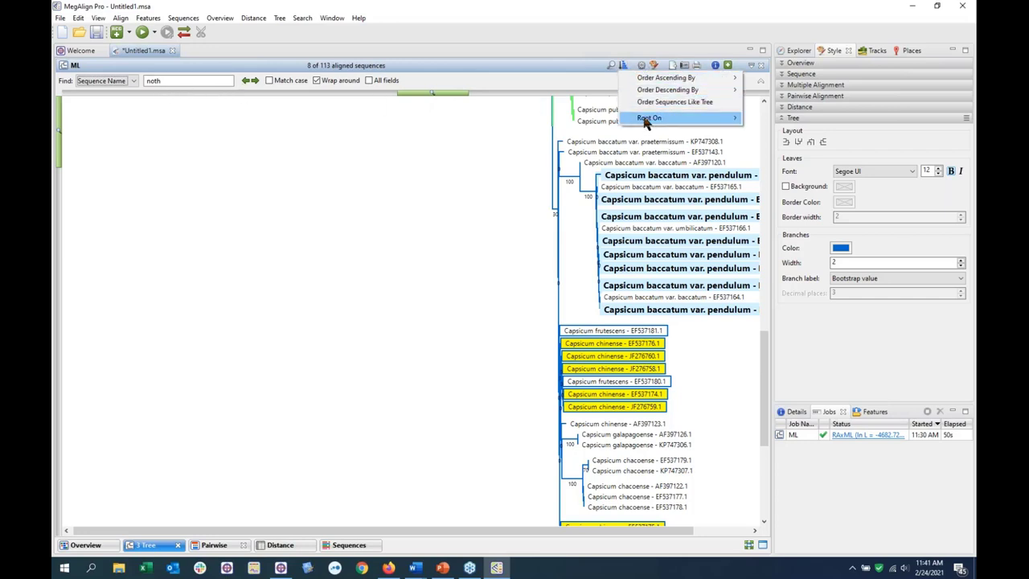
pyautogui.click(609, 75)
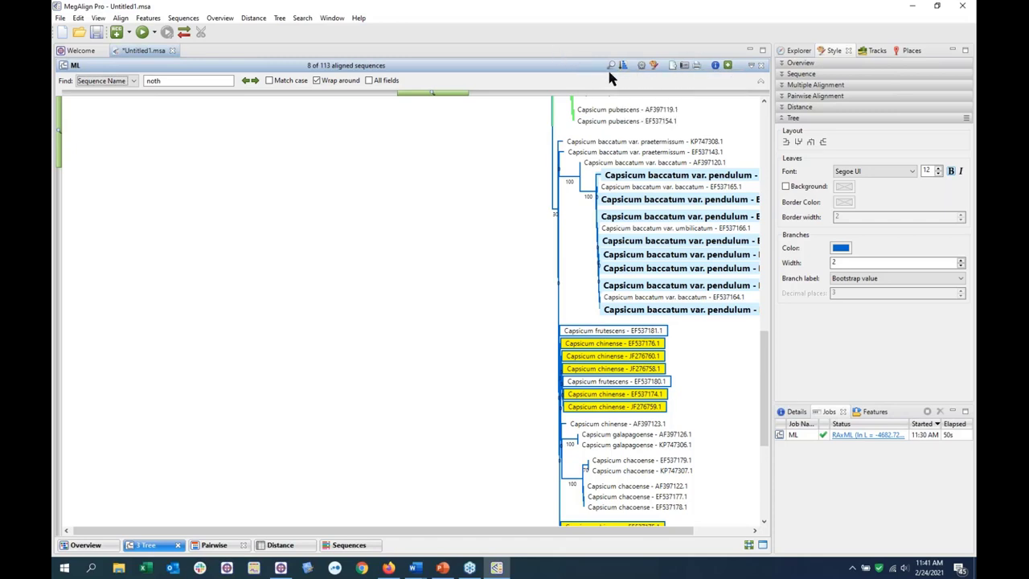
pyautogui.click(640, 67)
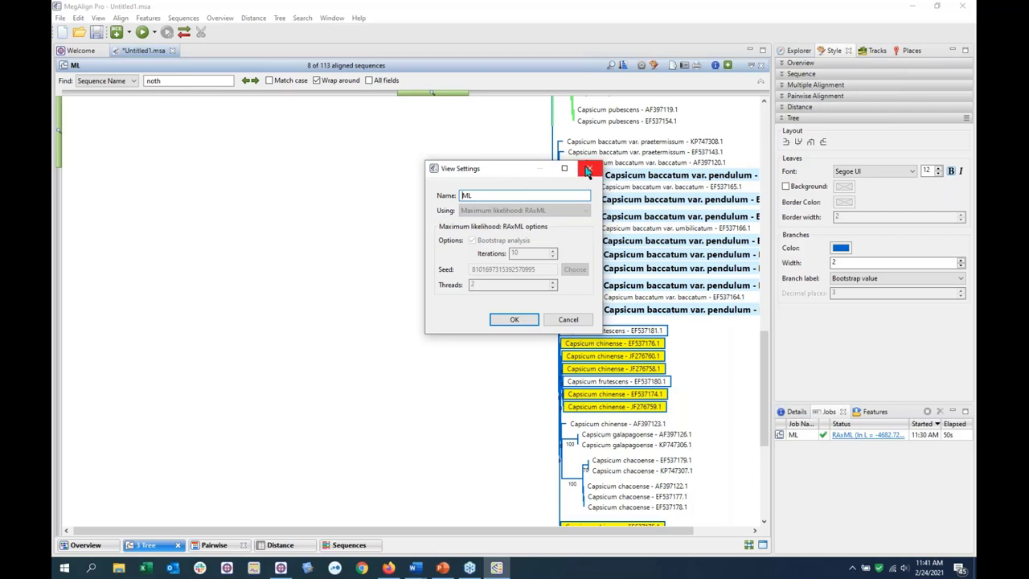
pyautogui.click(589, 170)
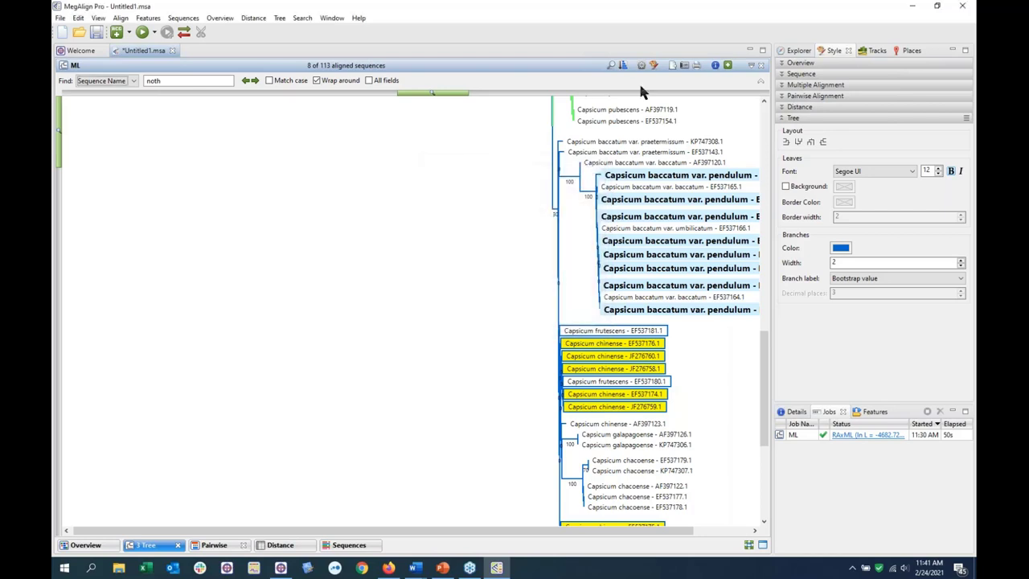
pyautogui.click(654, 66)
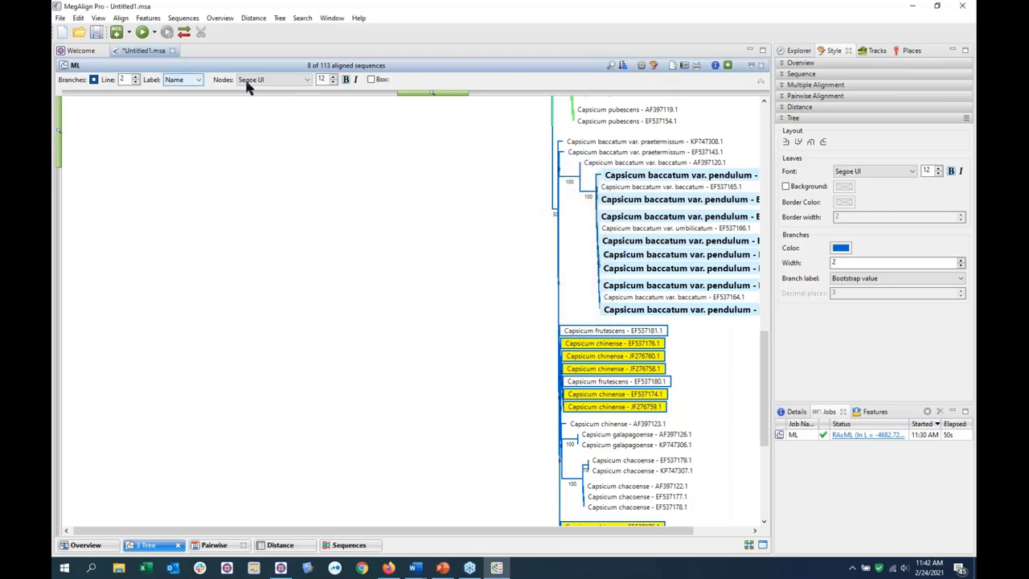
# Check the file formats offered for exporting the ML tree data and cancel the export
pyautogui.click(672, 65)
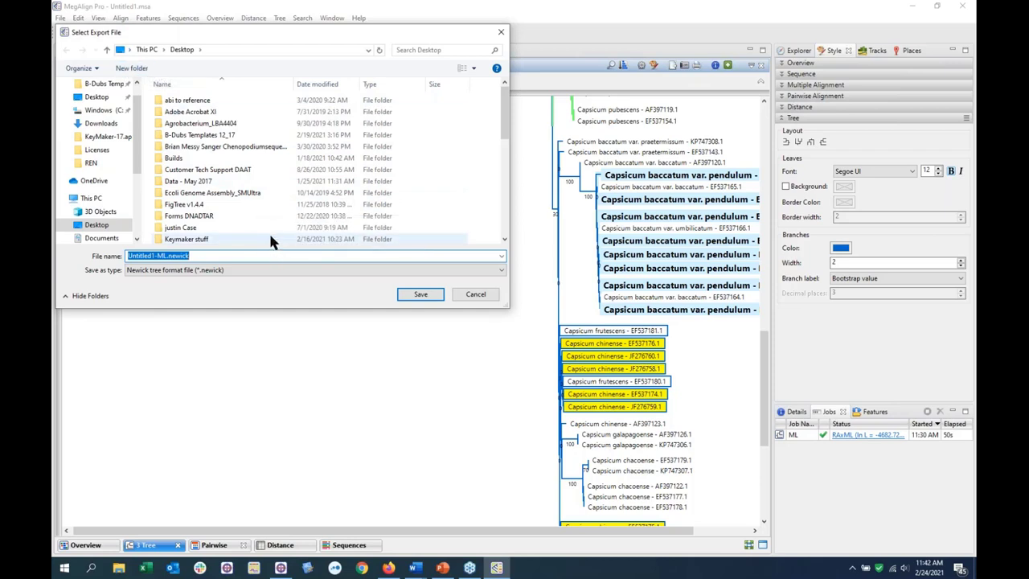
pyautogui.click(239, 270)
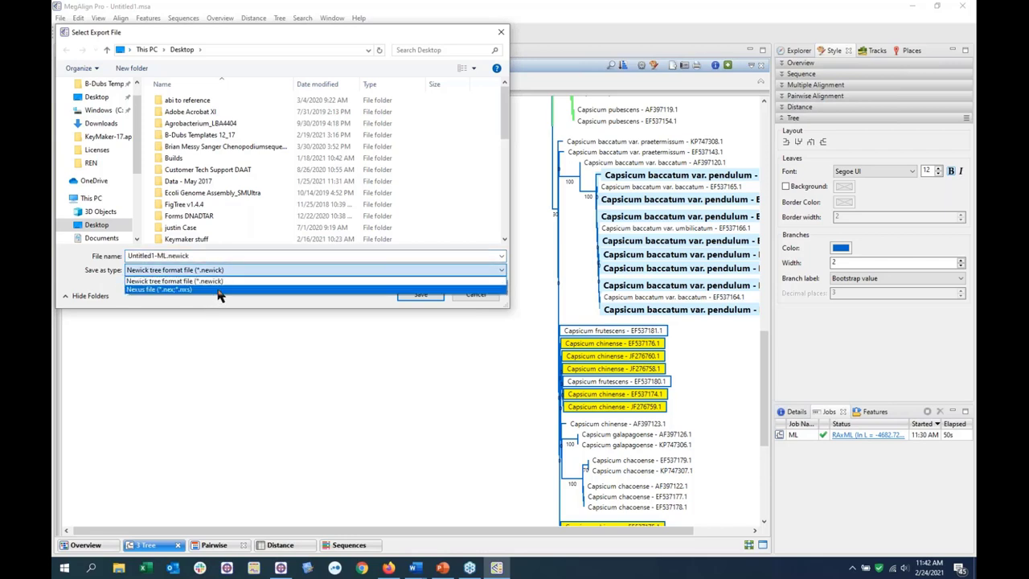
pyautogui.click(499, 35)
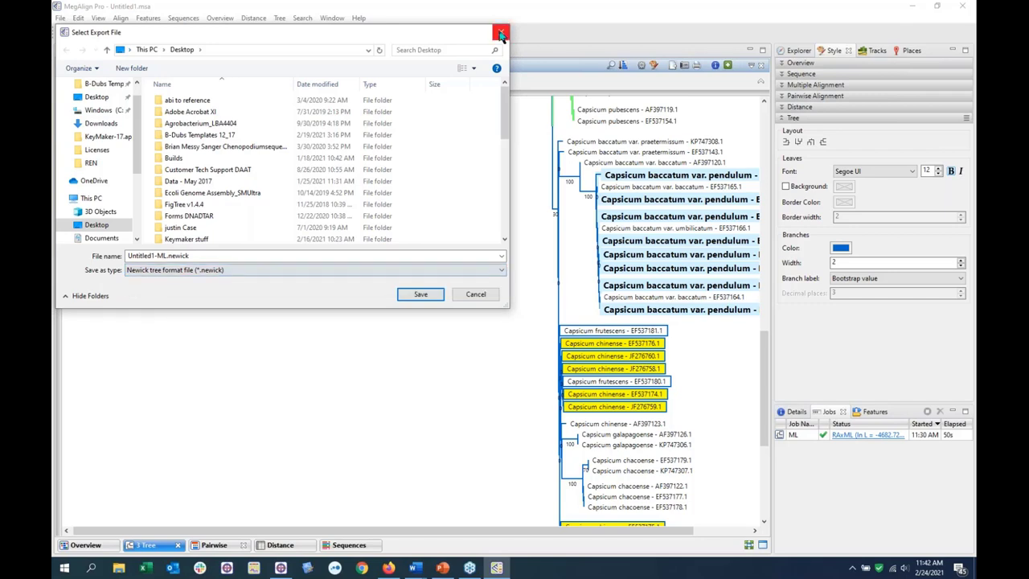
pyautogui.click(473, 294)
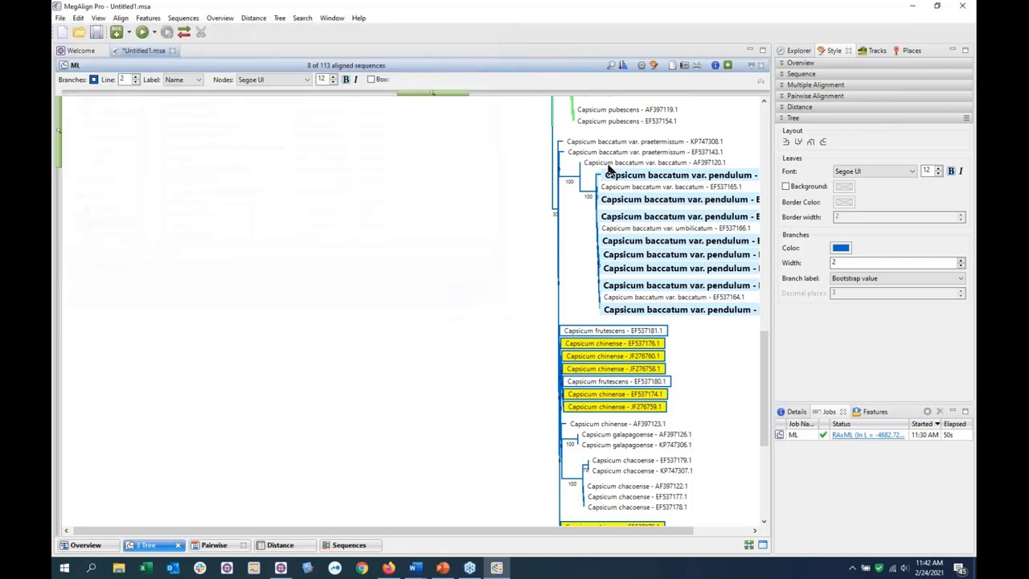
# Export the ML tree image to the Desktop as the PowerPoint document Untitled1-ML.pptx and show the tree's quick details
pyautogui.click(684, 68)
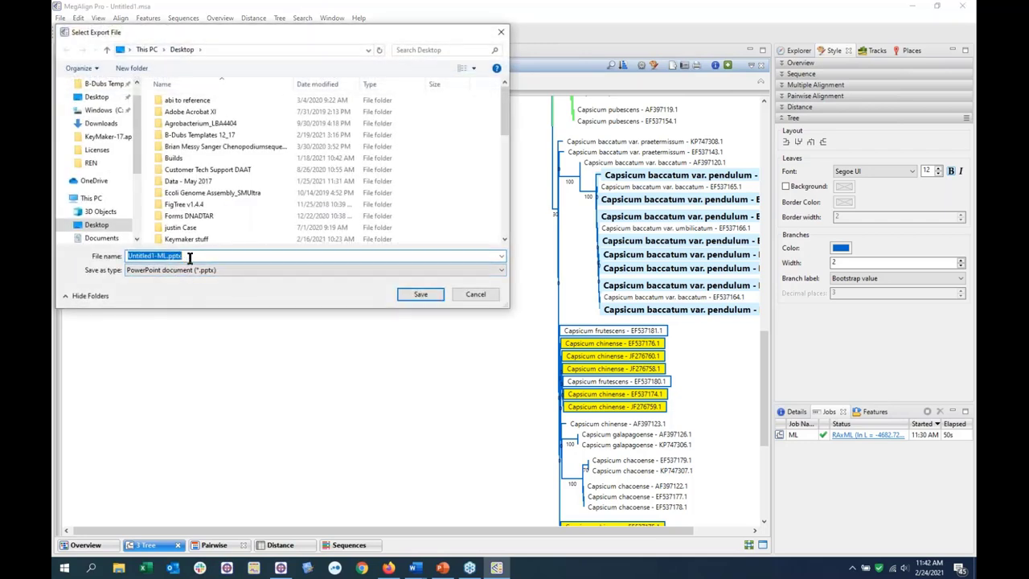
pyautogui.click(229, 270)
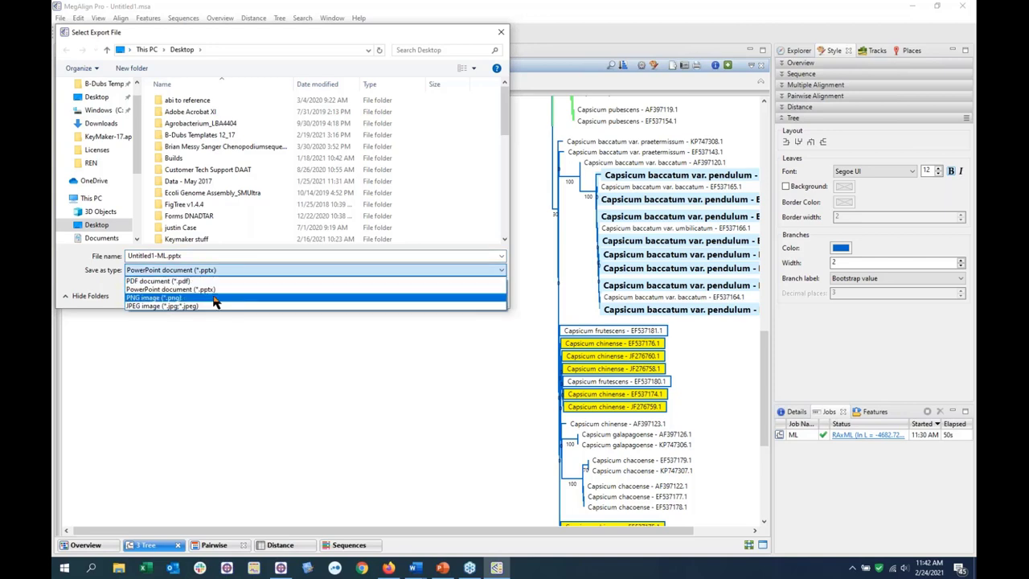
pyautogui.click(225, 289)
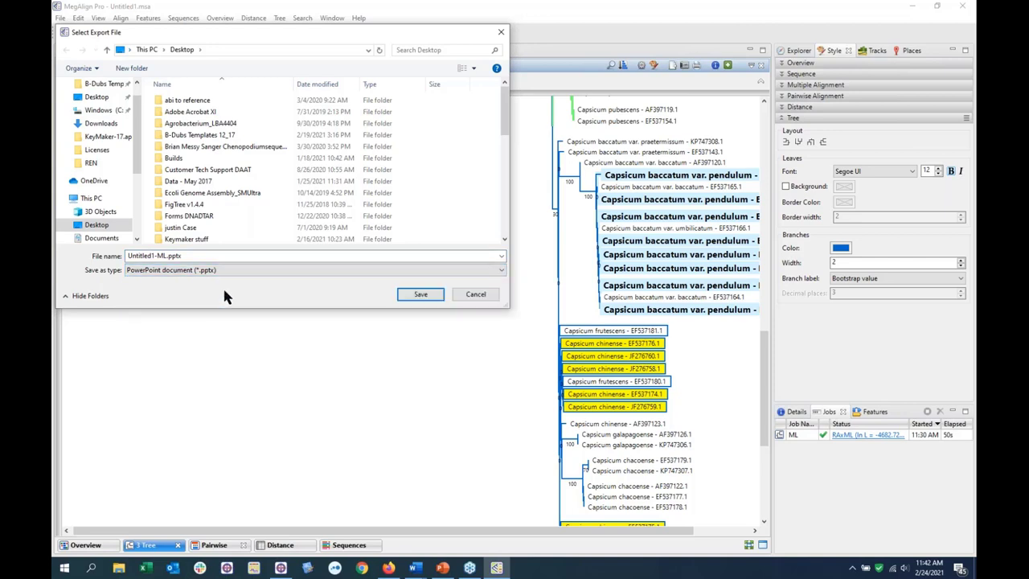
pyautogui.click(412, 296)
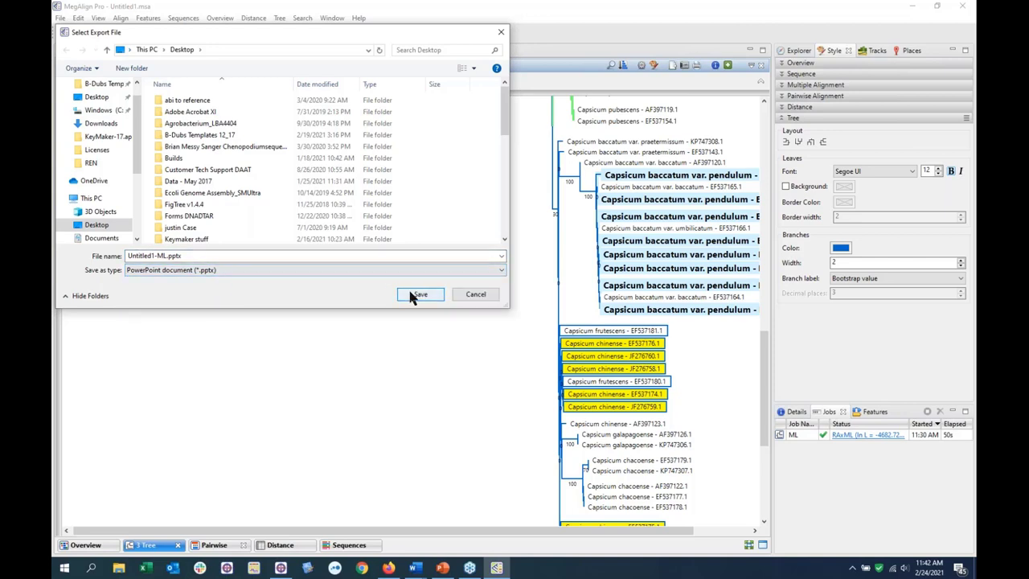
pyautogui.click(414, 295)
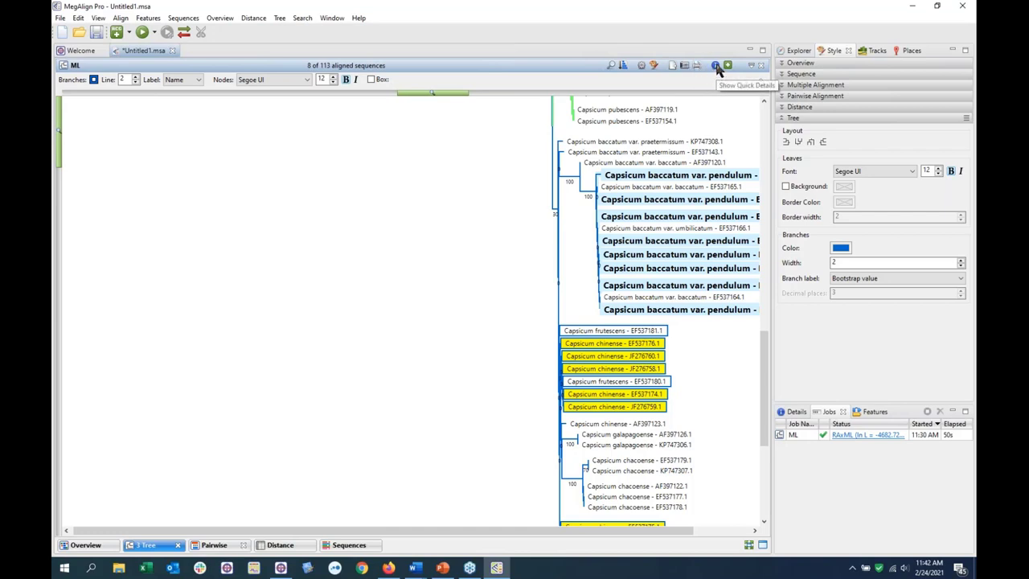
pyautogui.click(715, 66)
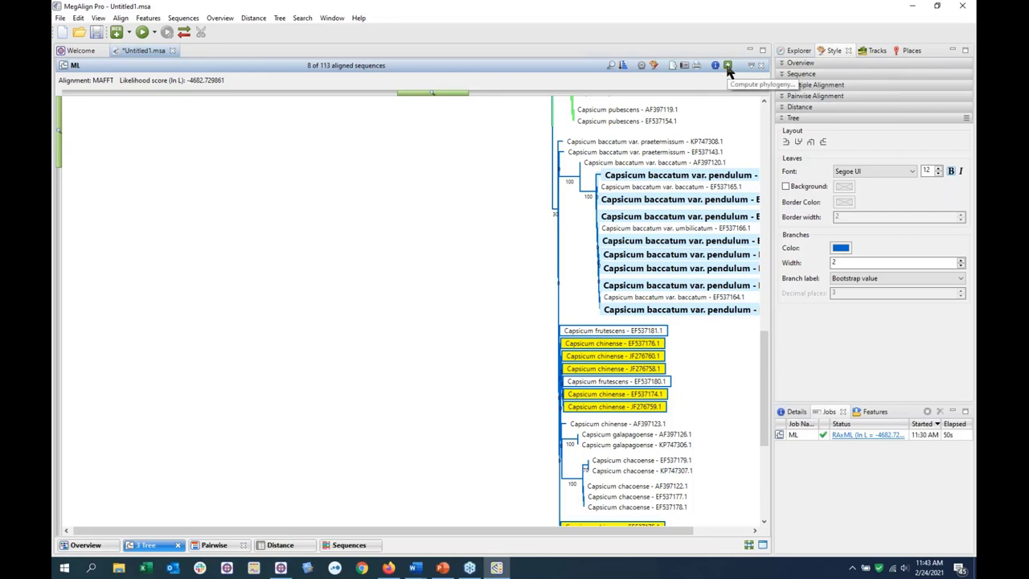
# Open the exported Untitled1-ML.pptx from the desktop in PowerPoint
pyautogui.click(914, 8)
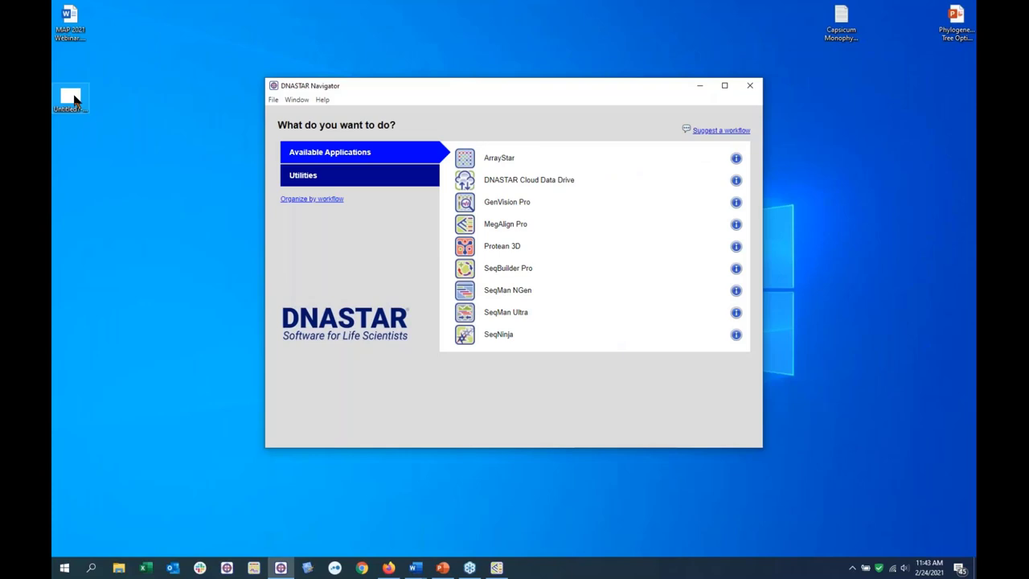
pyautogui.click(74, 98)
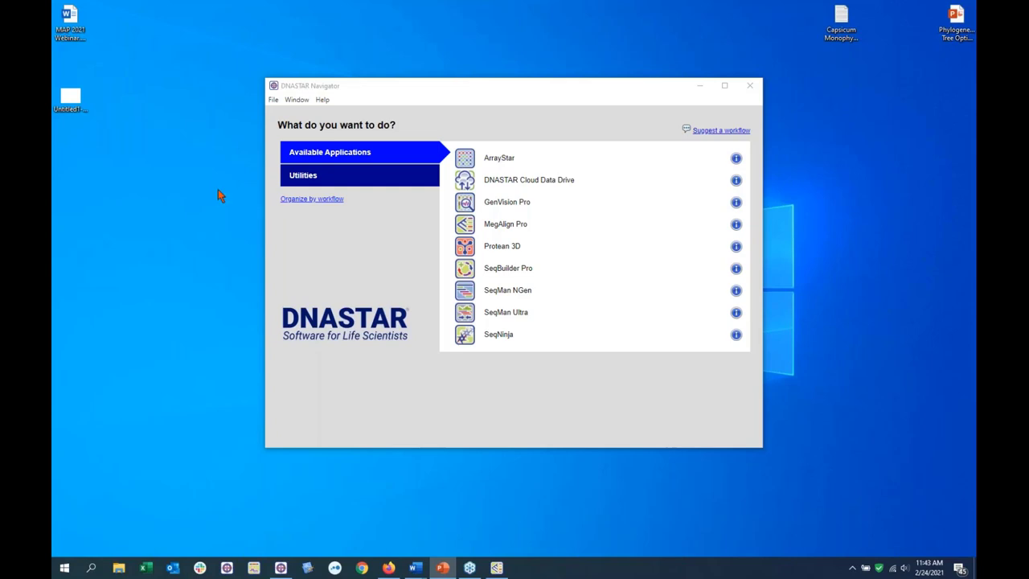
pyautogui.rightClick(72, 98)
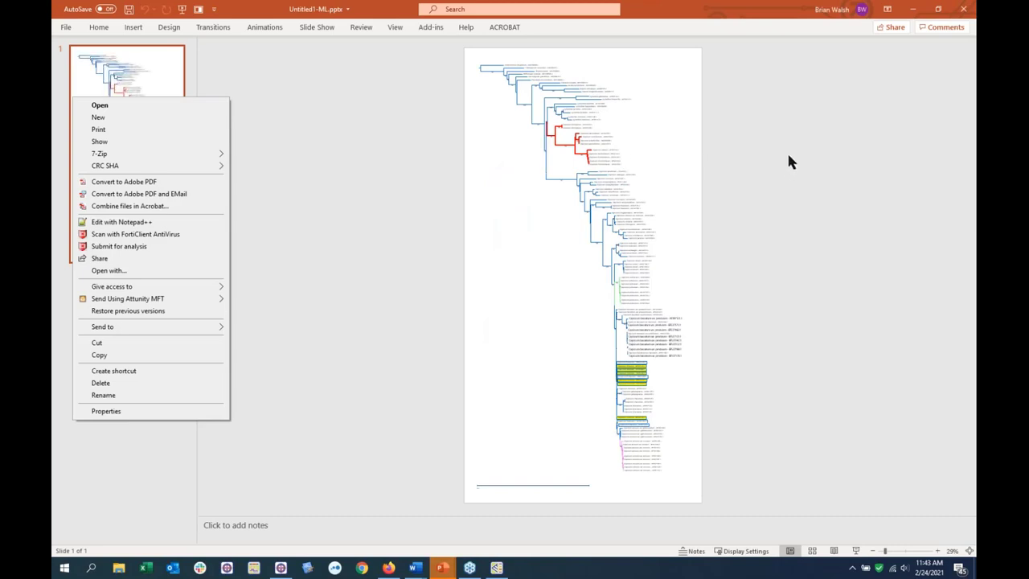
pyautogui.press('Escape')
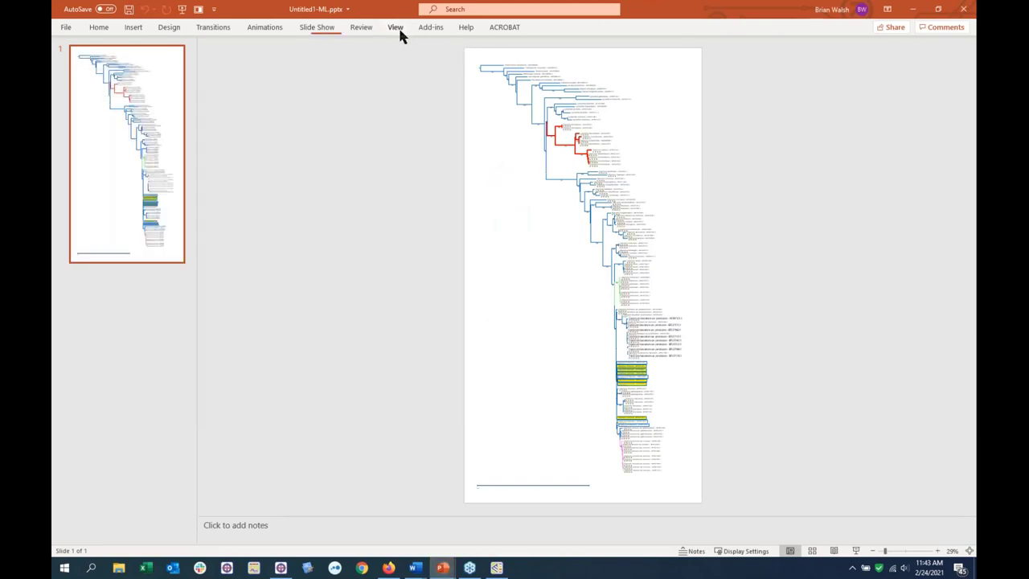
# Edit the species name in the slide's AF397118.1 label so that it reads "Capsicum tovariii - AF397118.1"
pyautogui.click(399, 30)
pyautogui.click(353, 53)
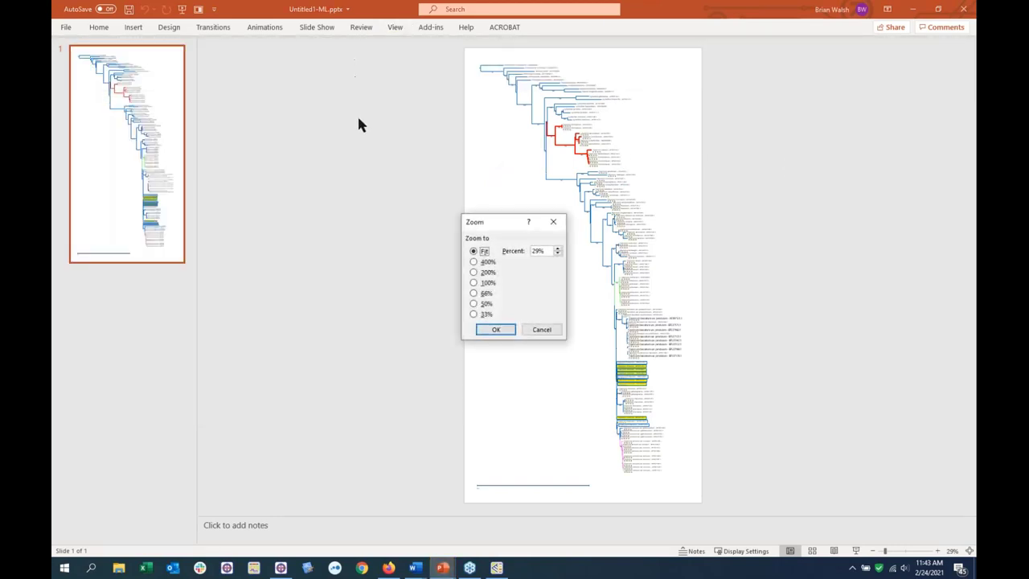
pyautogui.click(487, 274)
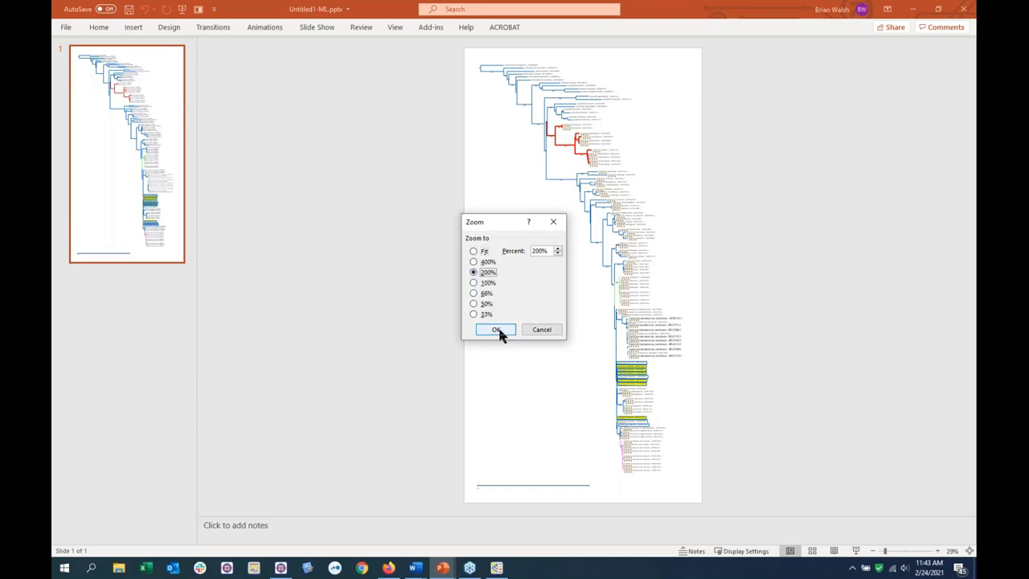
pyautogui.click(500, 331)
pyautogui.moveTo(471, 507); pyautogui.dragTo(551, 506)
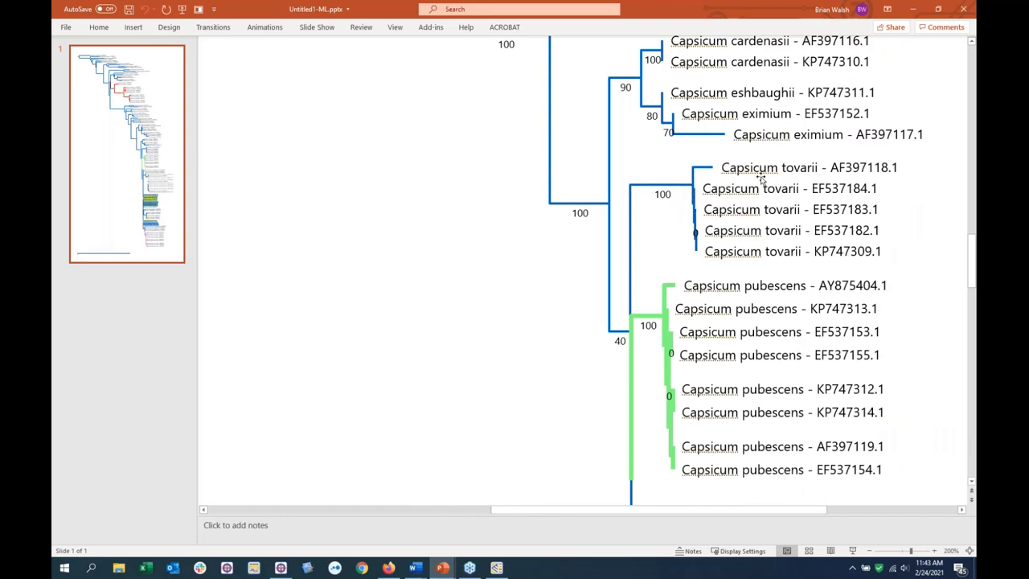
pyautogui.click(818, 167)
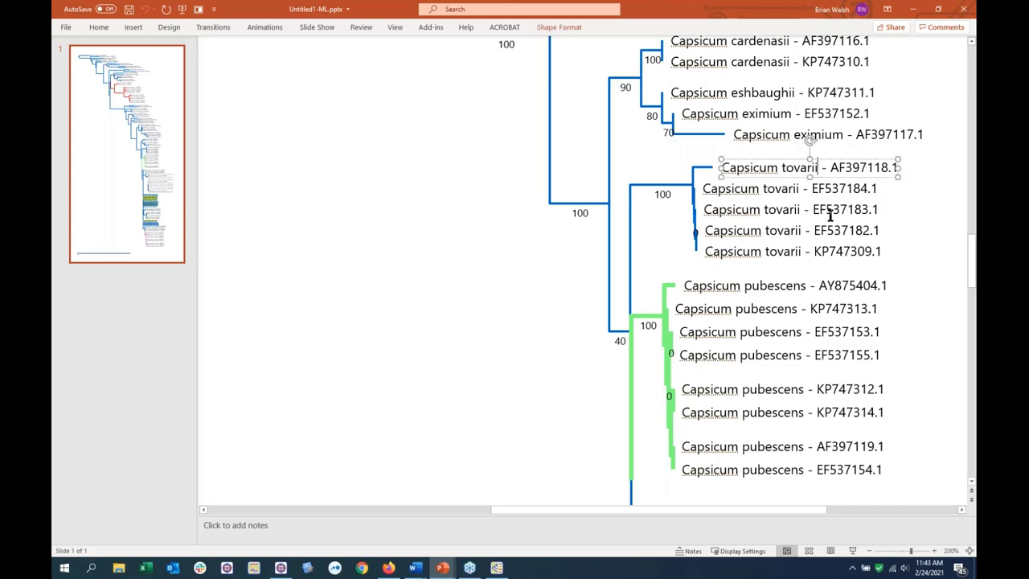
pyautogui.write('i')
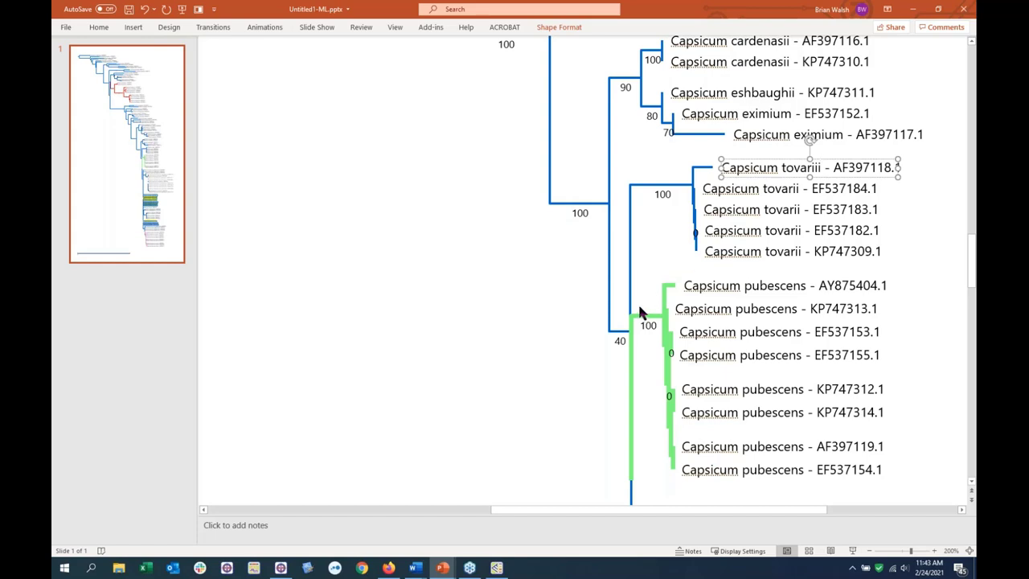
pyautogui.click(517, 270)
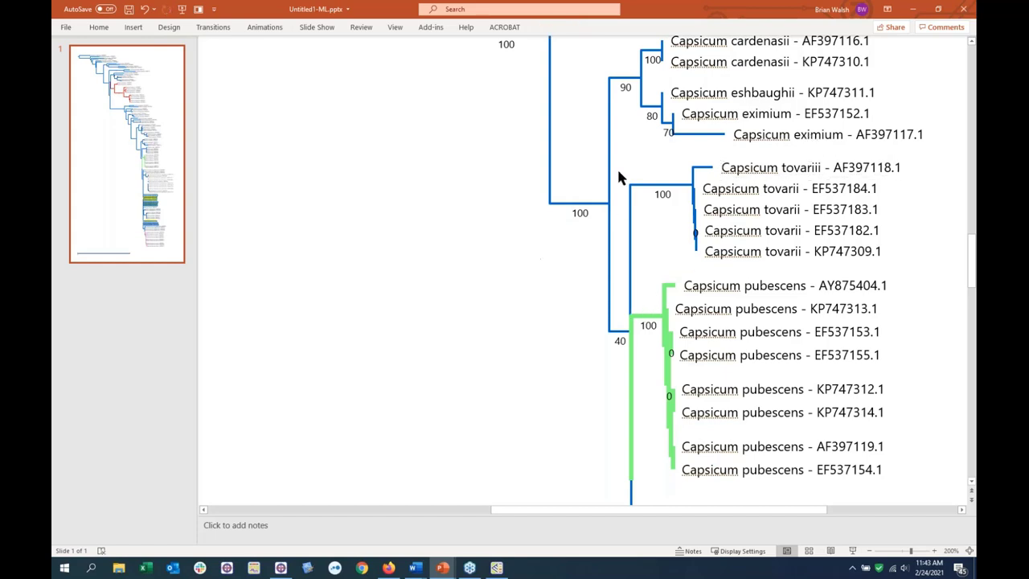
pyautogui.click(667, 135)
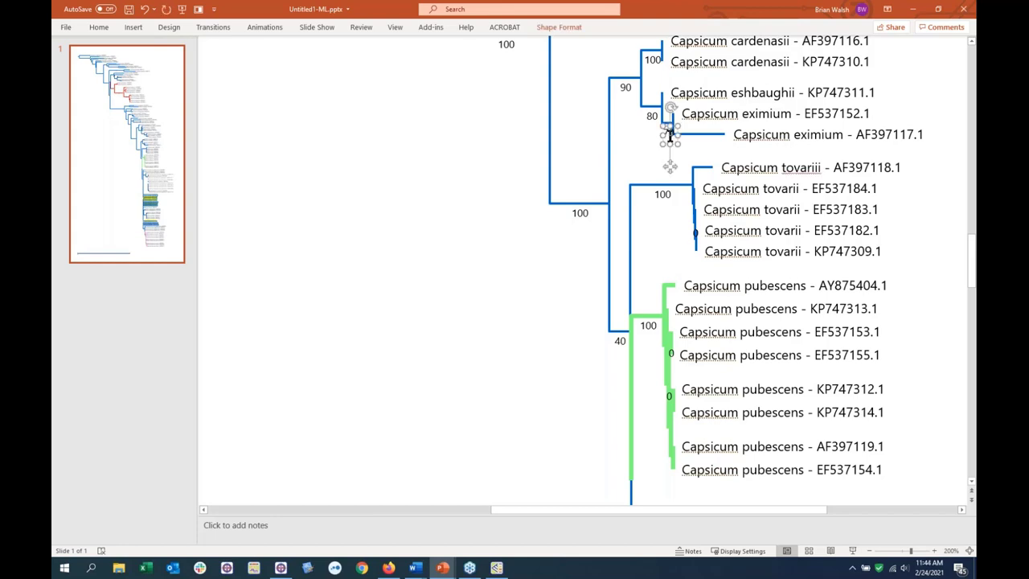
pyautogui.moveTo(669, 135); pyautogui.dragTo(665, 139)
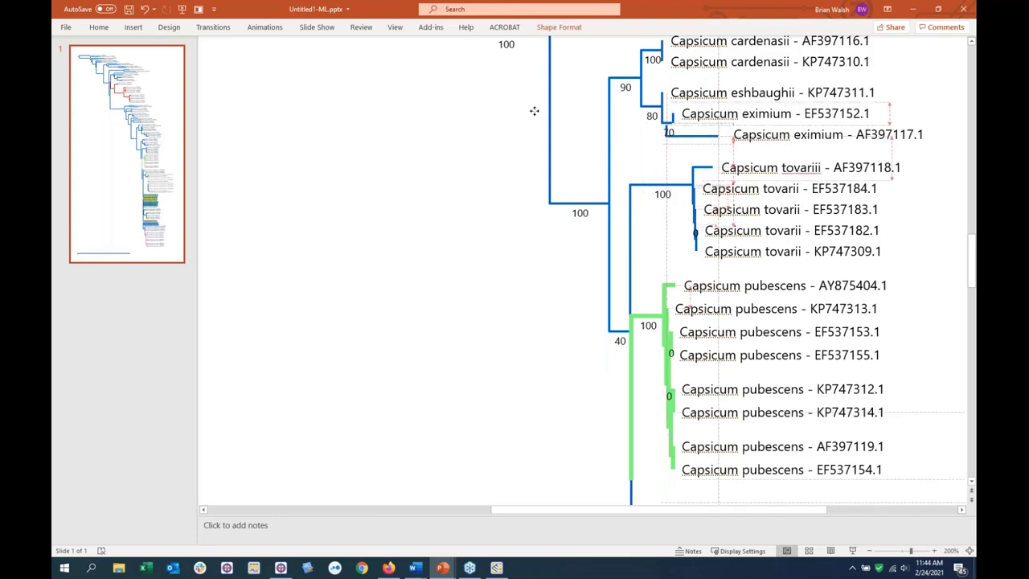
pyautogui.click(144, 9)
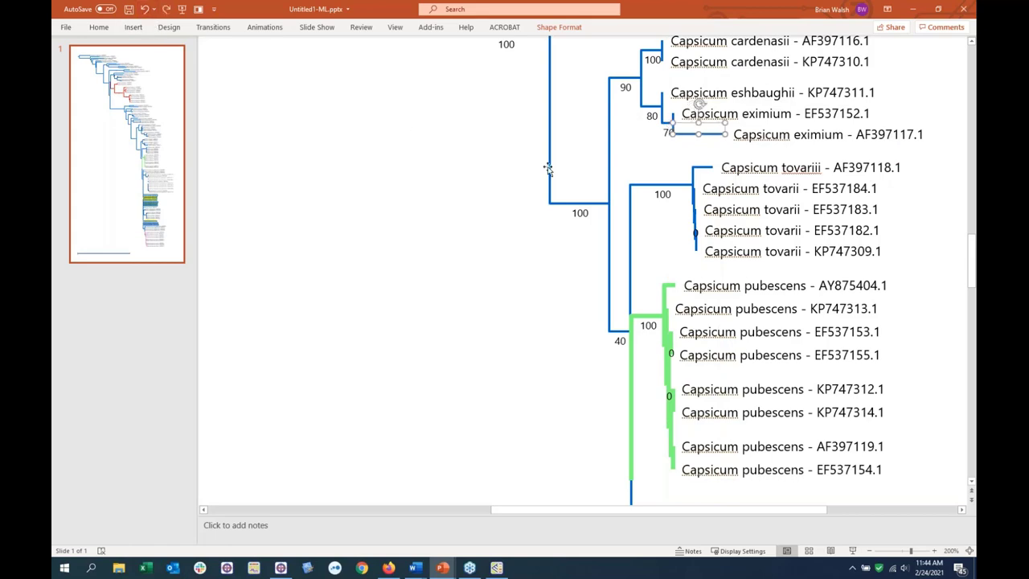
# Move the bootstrap label 70 beside the Capsicum eximium branches so that it sits clear of the branch lines
pyautogui.click(646, 151)
pyautogui.scroll(1, 643, 151)
pyautogui.click(664, 156)
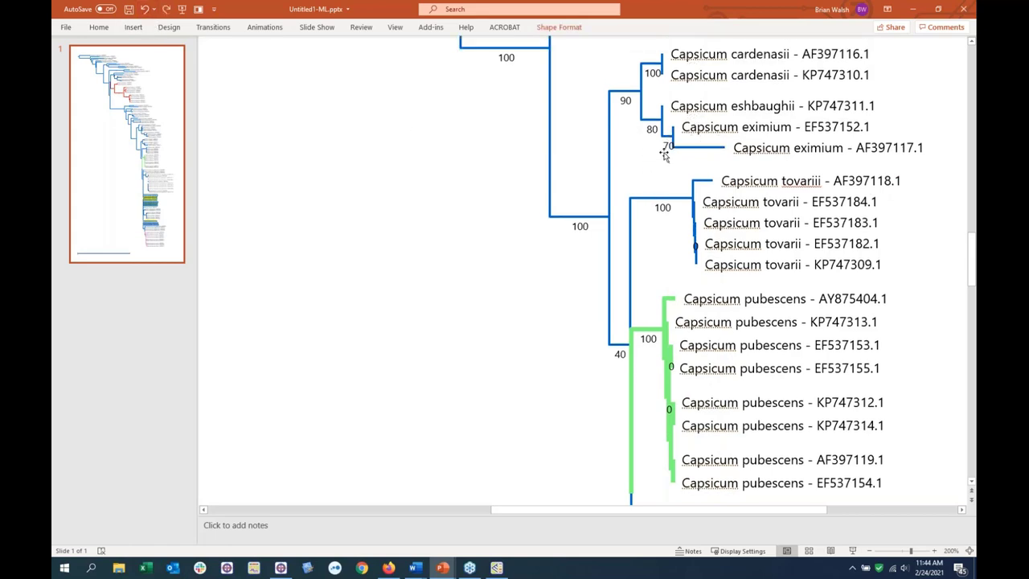
pyautogui.click(664, 148)
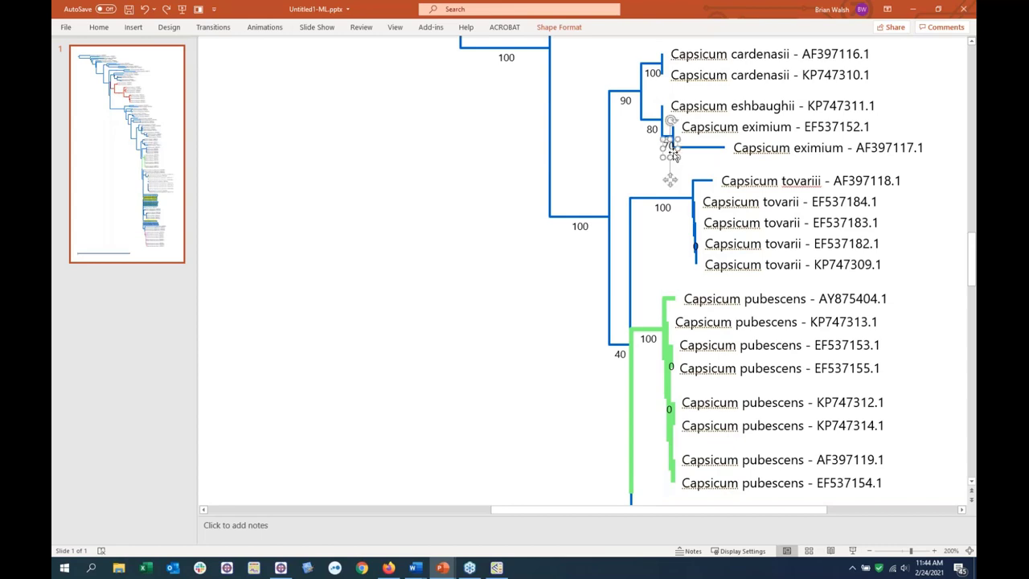
pyautogui.moveTo(673, 155); pyautogui.dragTo(657, 154)
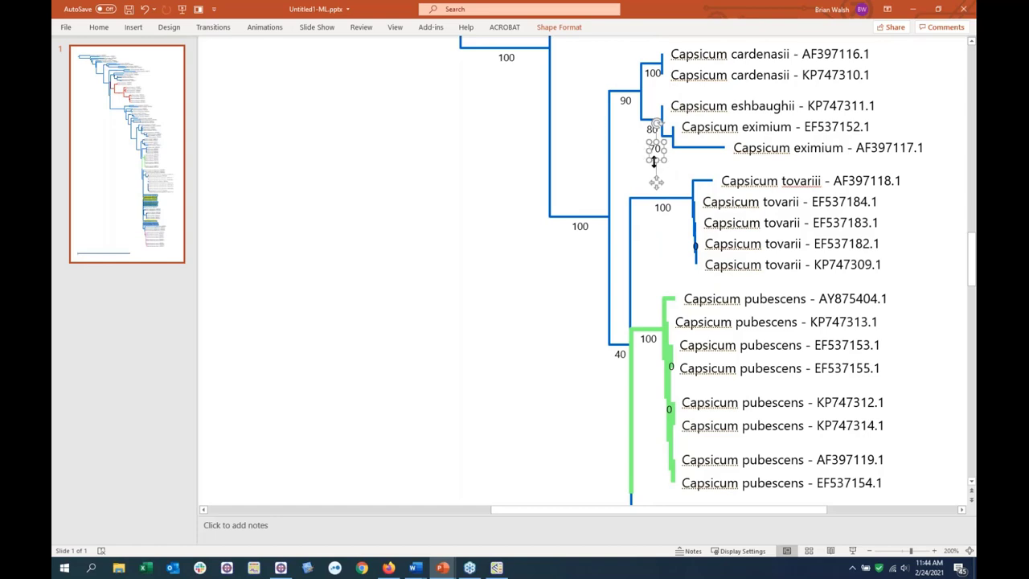
# Move the bootstrap label 100 at the Capsicum baccatum var. pendulum clade slightly down and away from its branch lines
pyautogui.scroll(-10, 565, 313)
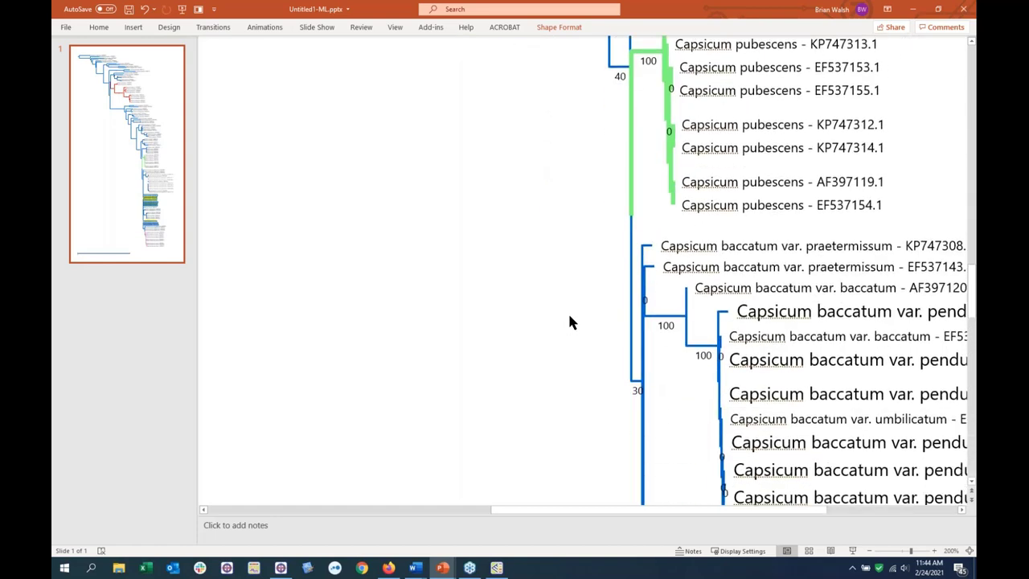
pyautogui.scroll(-4, 569, 320)
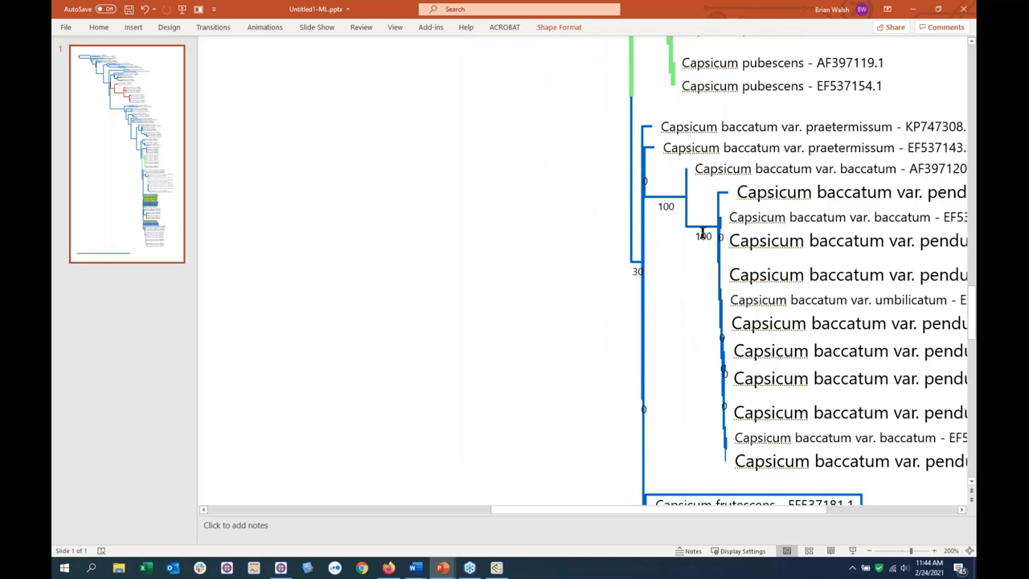
pyautogui.click(701, 235)
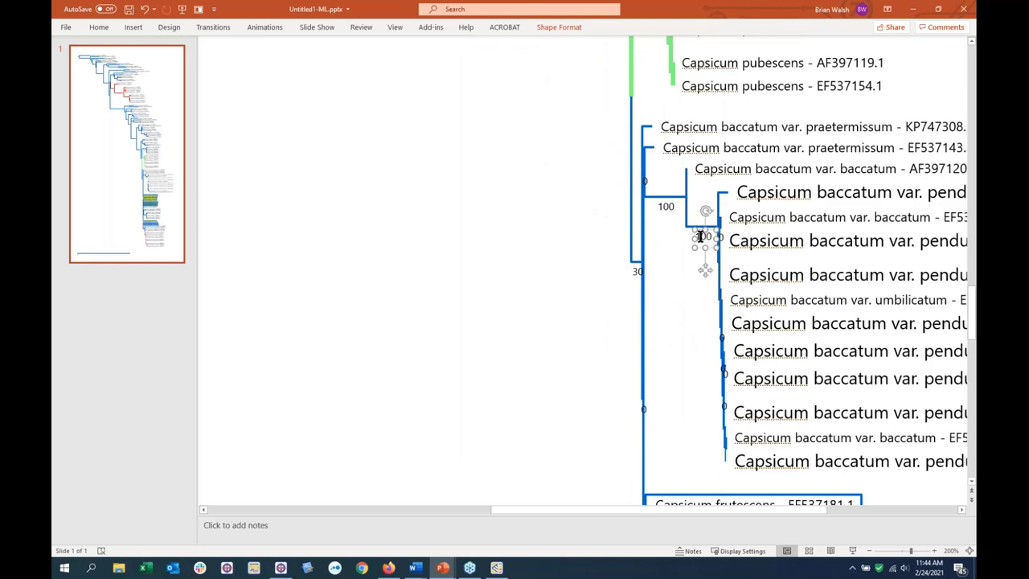
pyautogui.moveTo(699, 244)
pyautogui.mouseDown()
pyautogui.moveTo(680, 254)
pyautogui.moveTo(693, 250)
pyautogui.mouseUp()
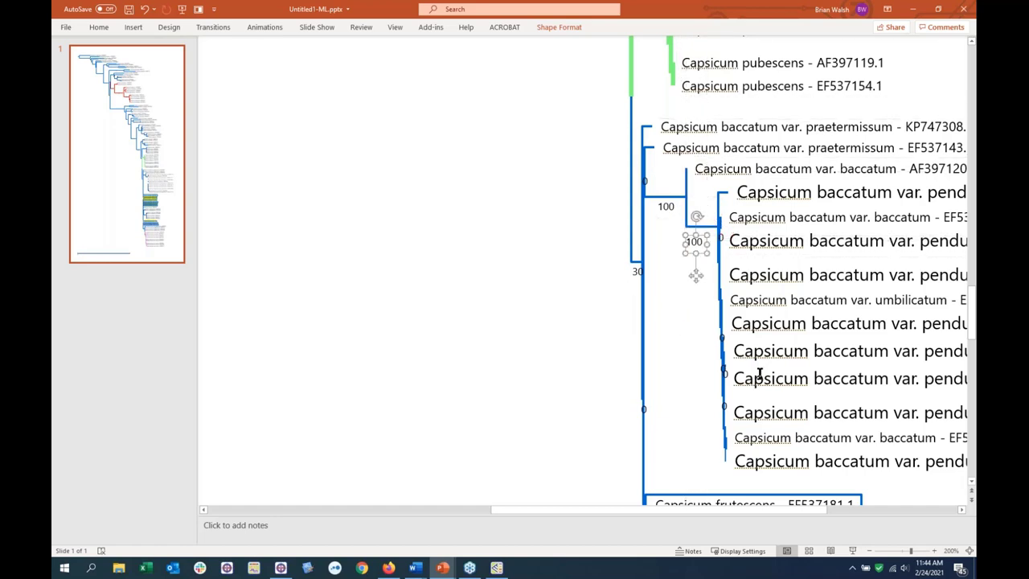
pyautogui.click(569, 327)
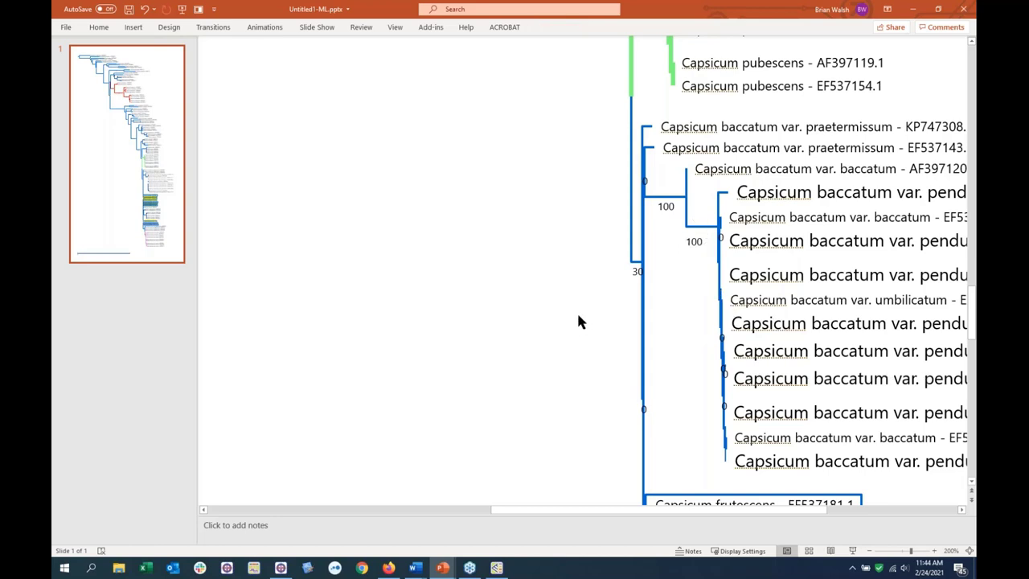
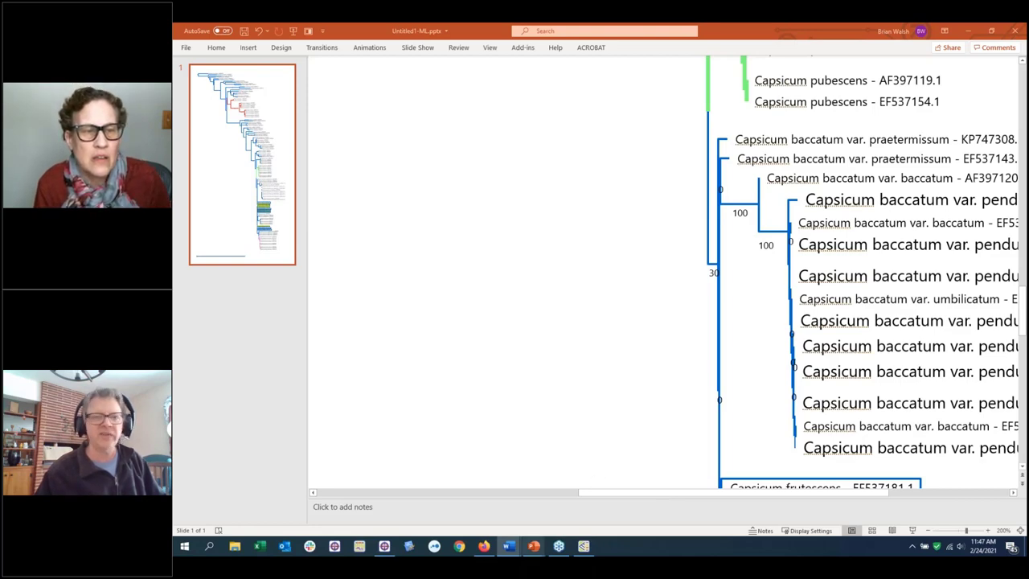
# Switch to MegAlign Pro, check the Newick export offered for the ML tree data and cancel the export
pyautogui.click(585, 546)
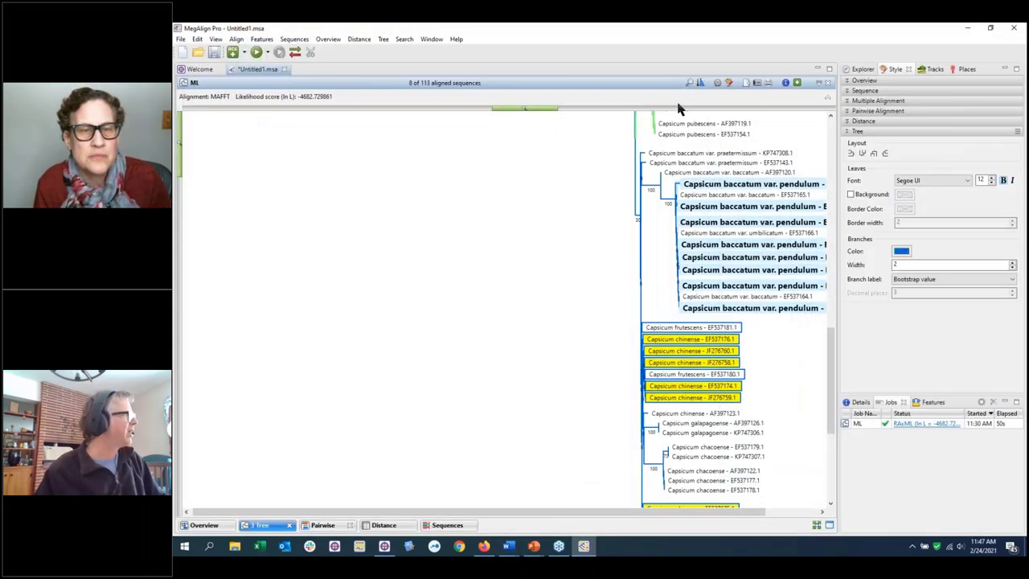
pyautogui.click(745, 84)
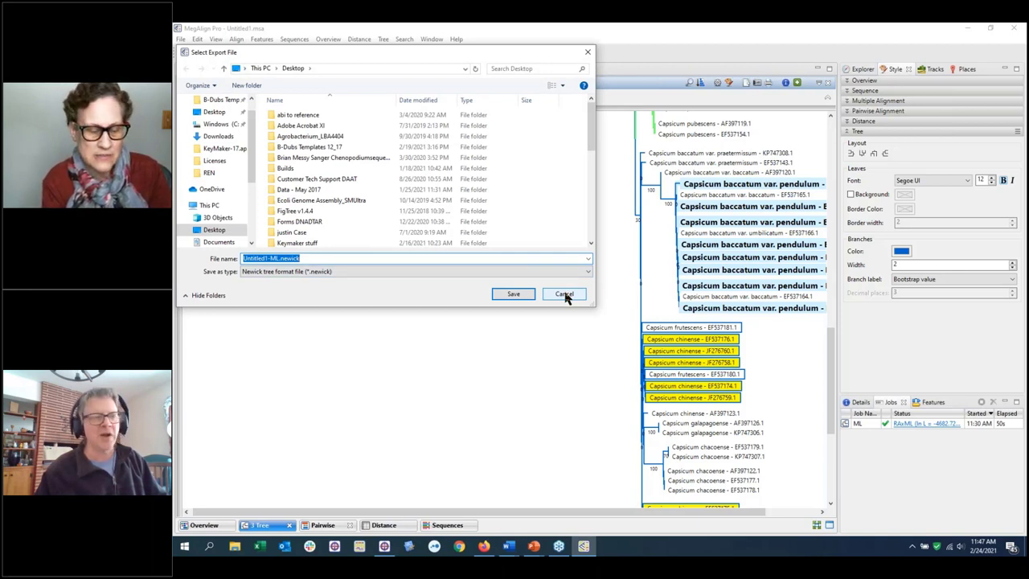
pyautogui.click(563, 294)
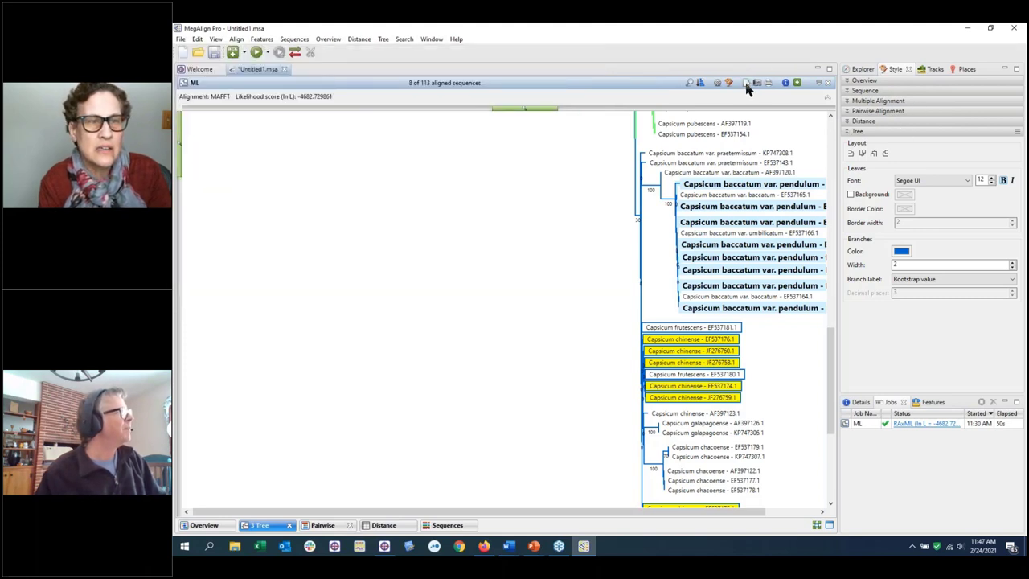
# Examine which data and images can be exported from the project and which trees can be sent to the tree viewer
pyautogui.click(182, 40)
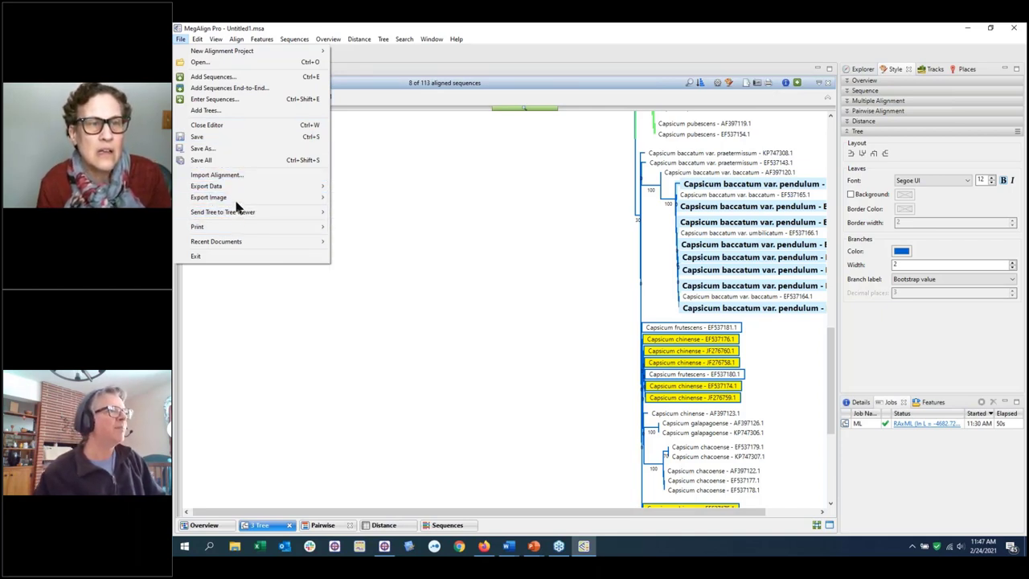
pyautogui.moveTo(238, 227)
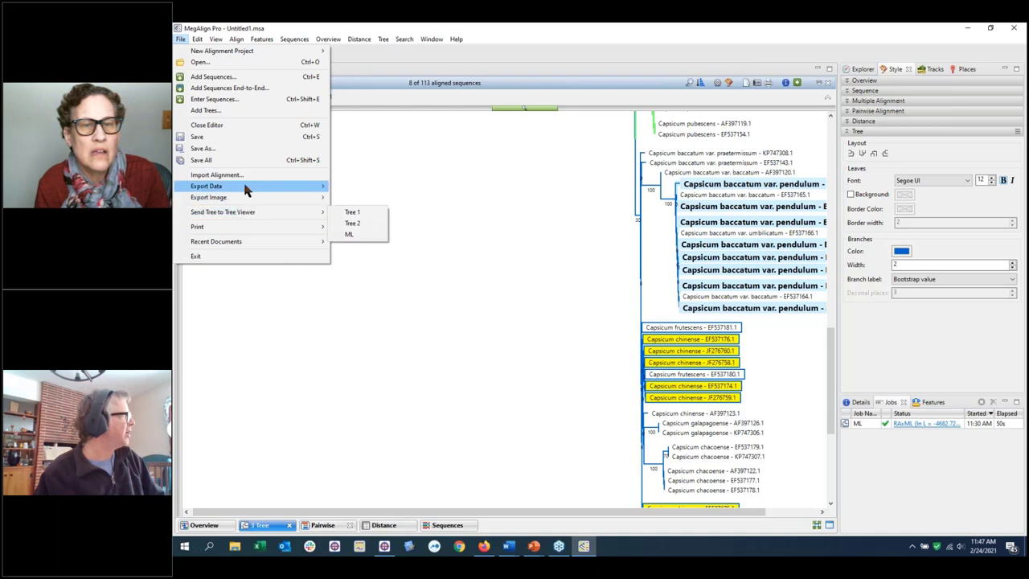
pyautogui.moveTo(246, 189)
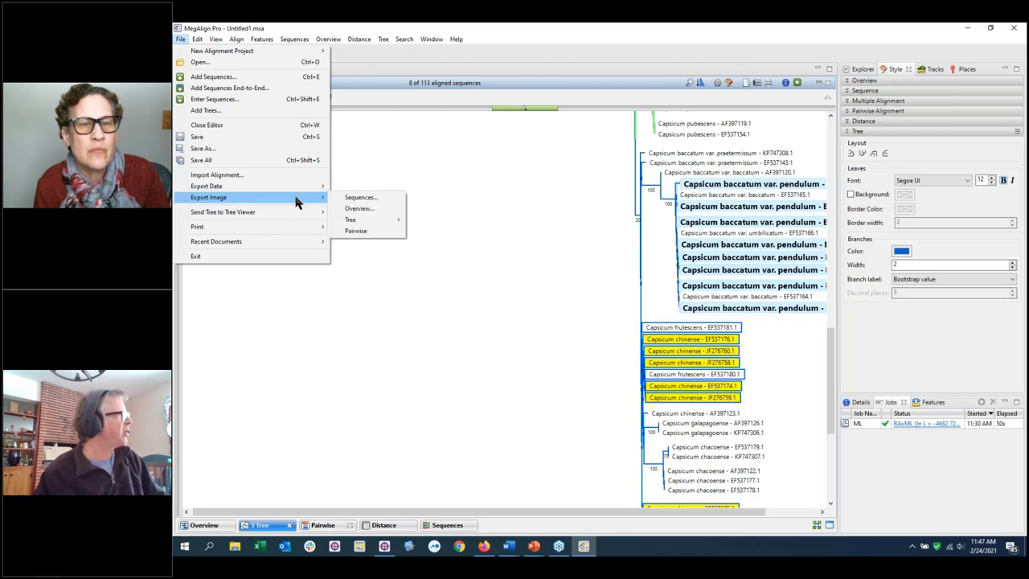
pyautogui.moveTo(363, 222)
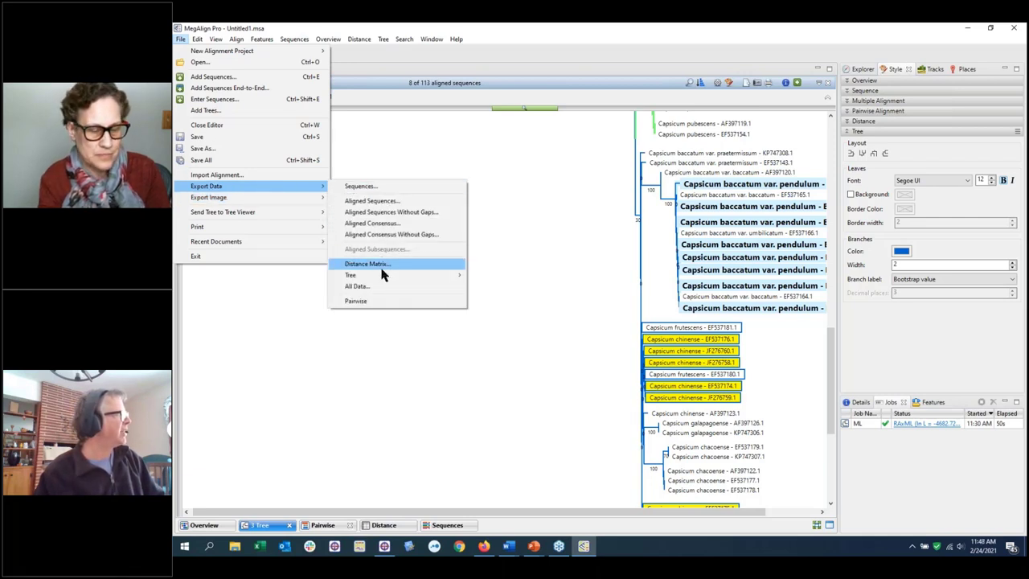
pyautogui.moveTo(385, 278)
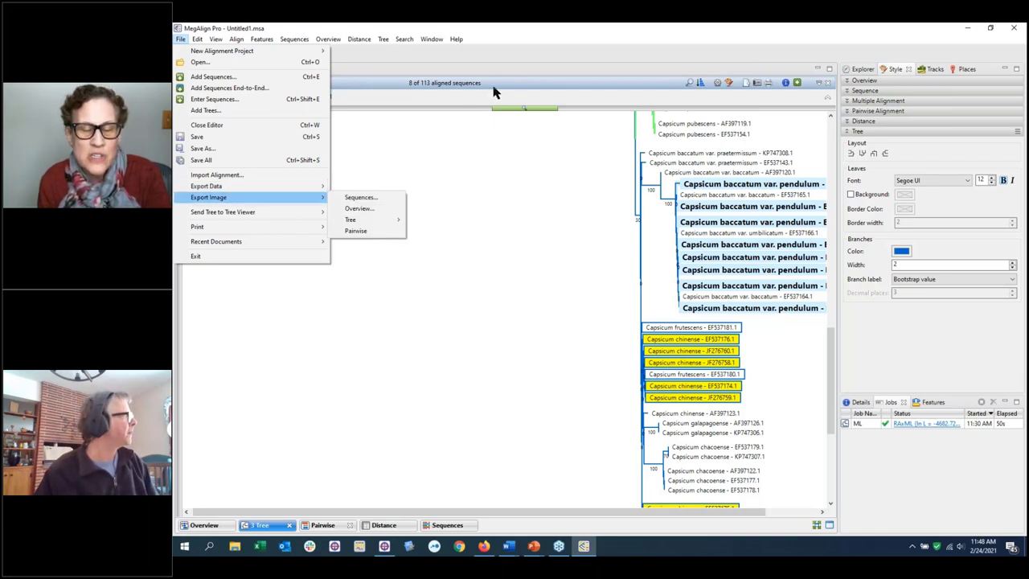
pyautogui.click(550, 89)
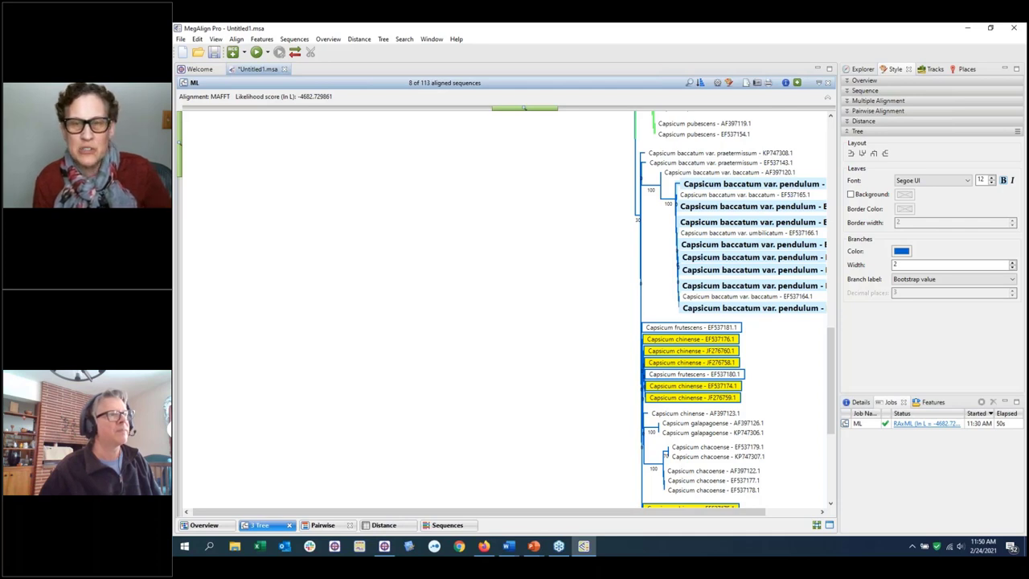
# Show the ML tree's quick style options and italicize the selected Capsicum baccatum var. pendulum leaf labels
pyautogui.hotkey('alt', 'Tab')
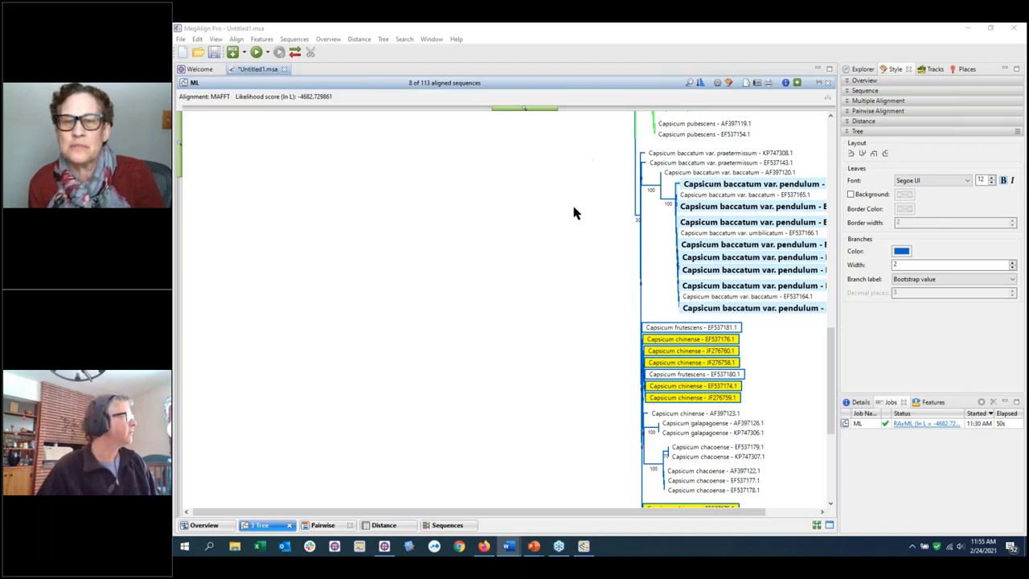
pyautogui.click(729, 83)
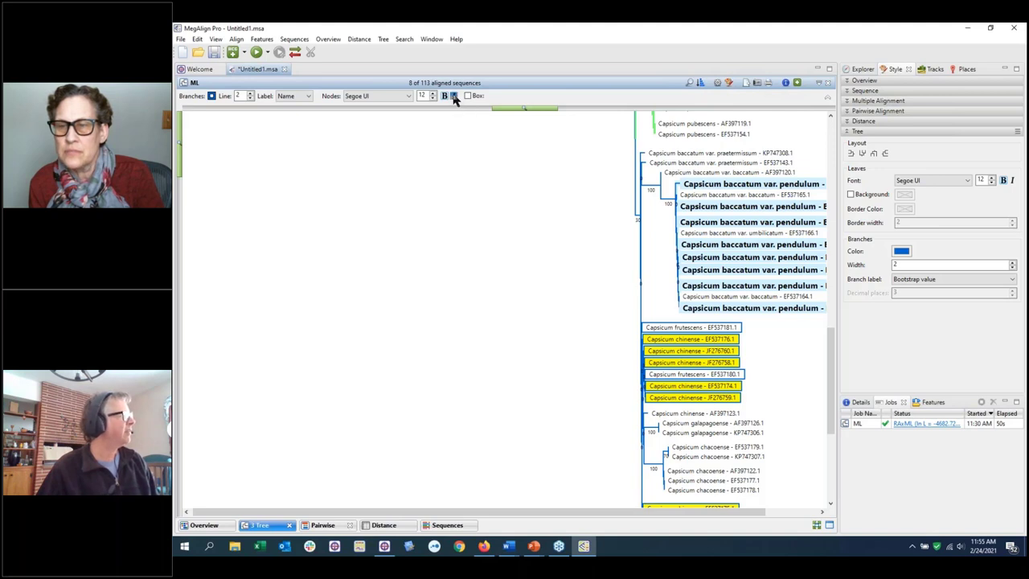
pyautogui.click(453, 96)
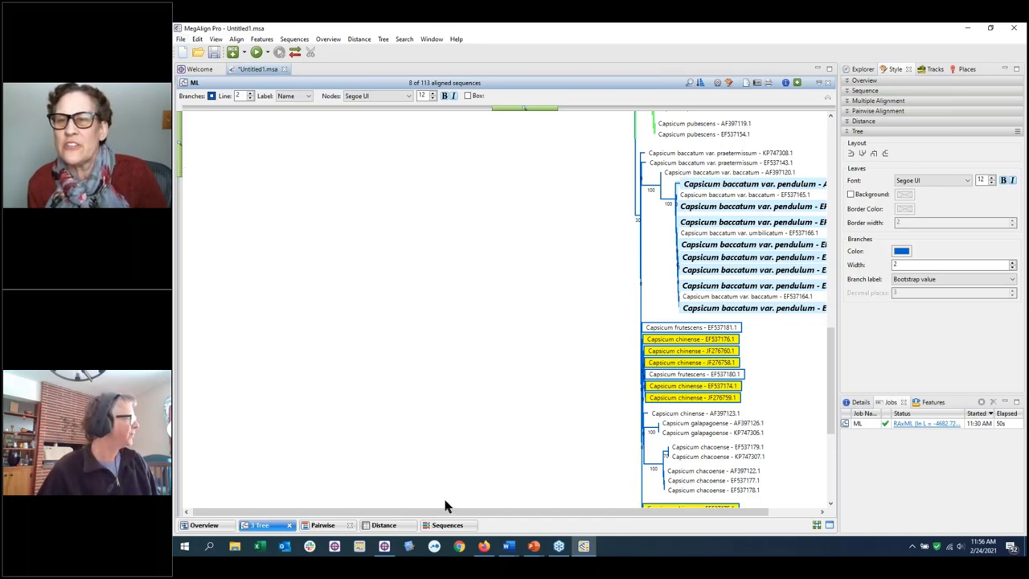
# Examine the sequence alignment's gap region around positions 620 to 625 across the Capsicum sequences
pyautogui.click(447, 525)
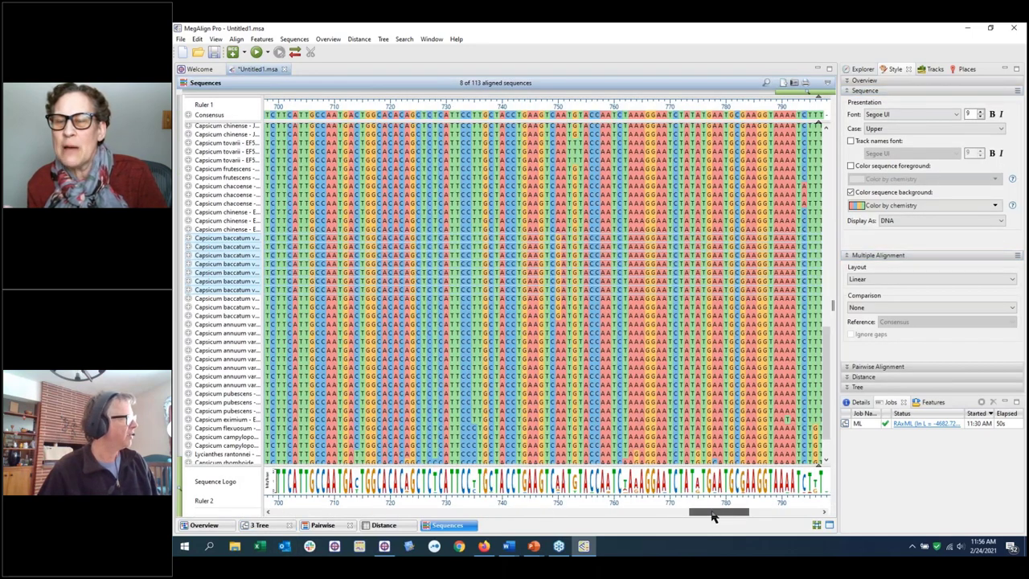
pyautogui.moveTo(712, 516); pyautogui.dragTo(677, 516)
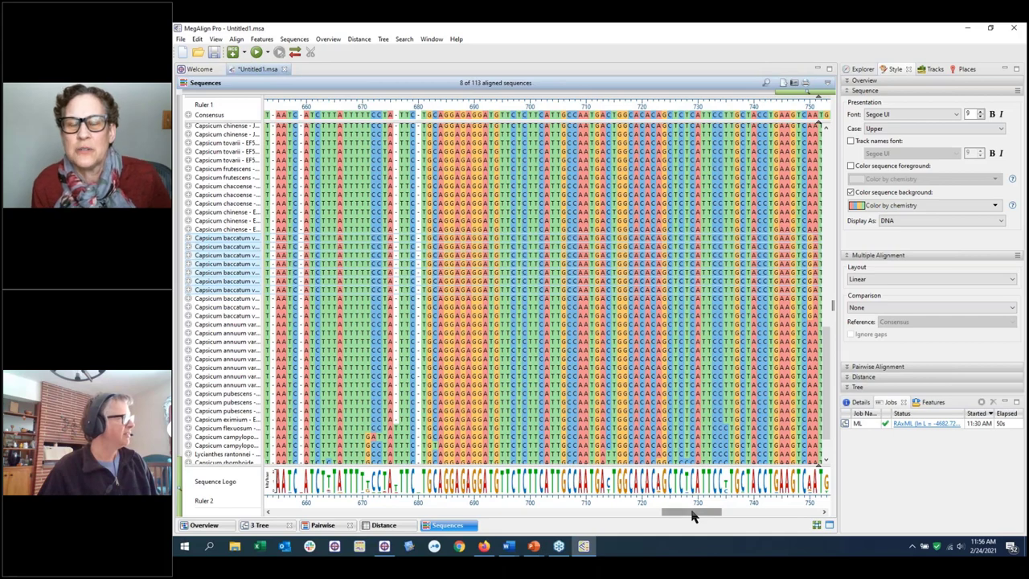
pyautogui.moveTo(692, 516); pyautogui.dragTo(637, 518)
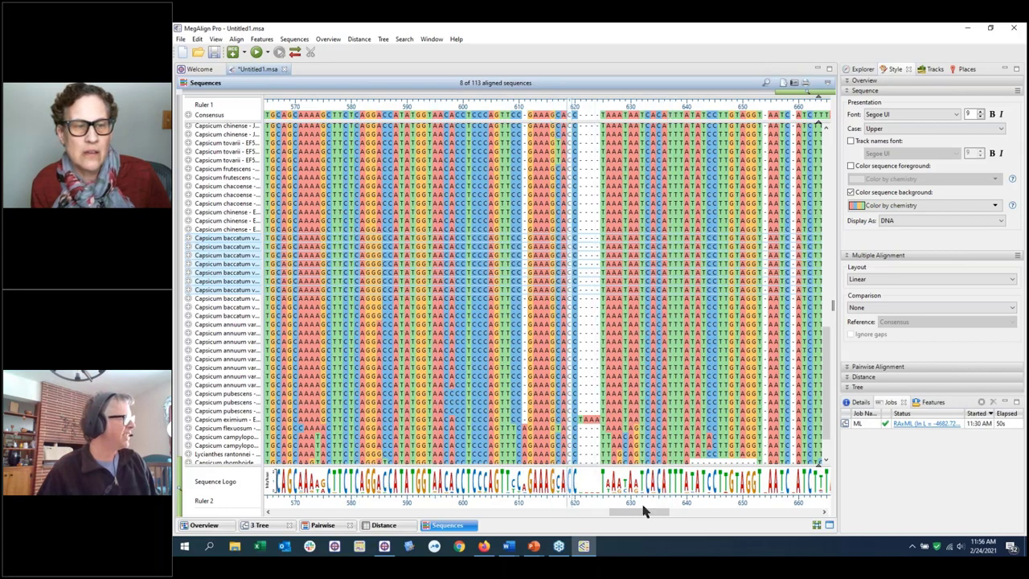
pyautogui.moveTo(651, 510)
pyautogui.mouseDown()
pyautogui.moveTo(490, 512)
pyautogui.moveTo(648, 512)
pyautogui.mouseUp()
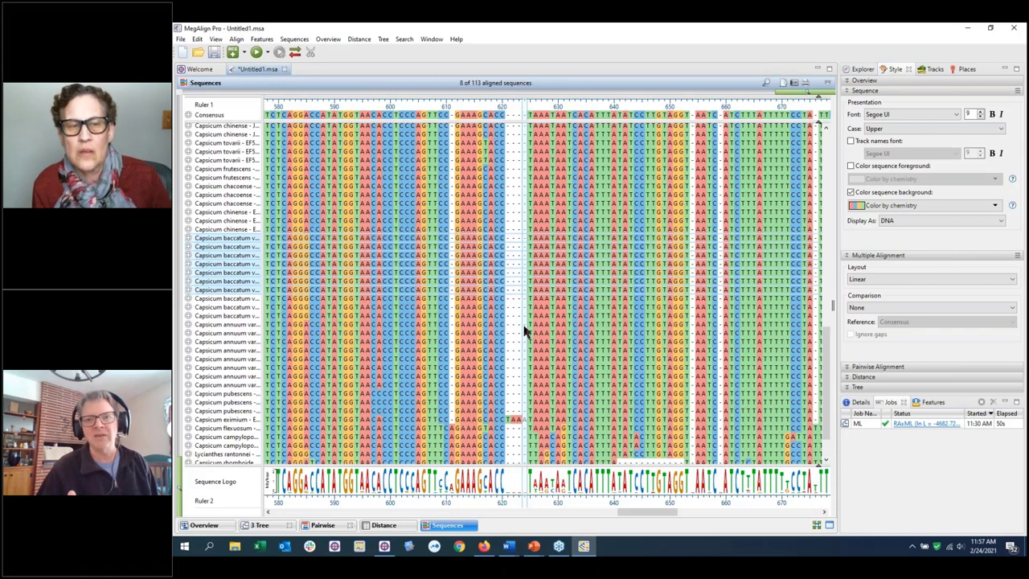
pyautogui.moveTo(517, 282); pyautogui.dragTo(507, 202)
pyautogui.scroll(-2, 512, 344)
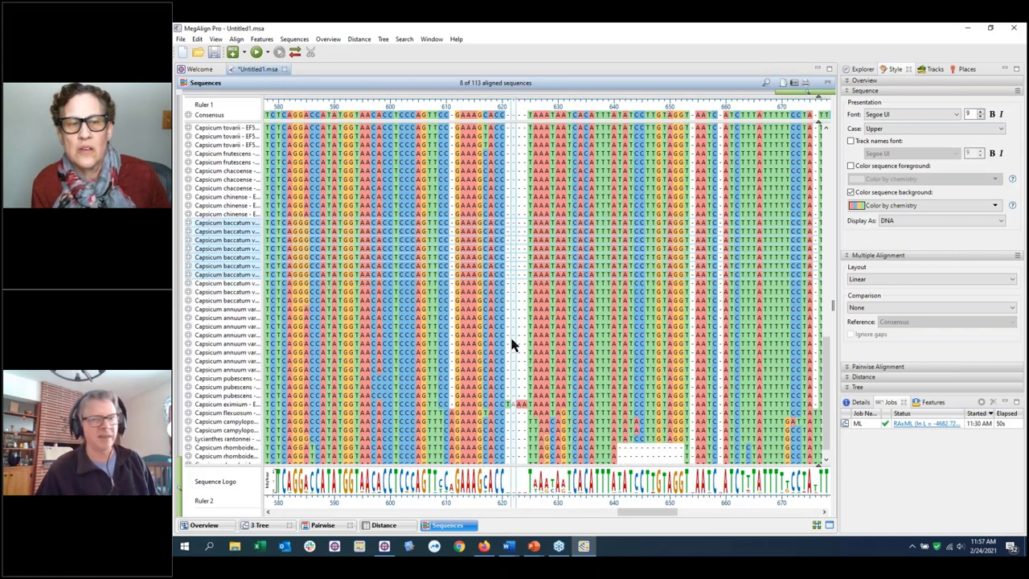
pyautogui.moveTo(517, 234); pyautogui.dragTo(506, 276)
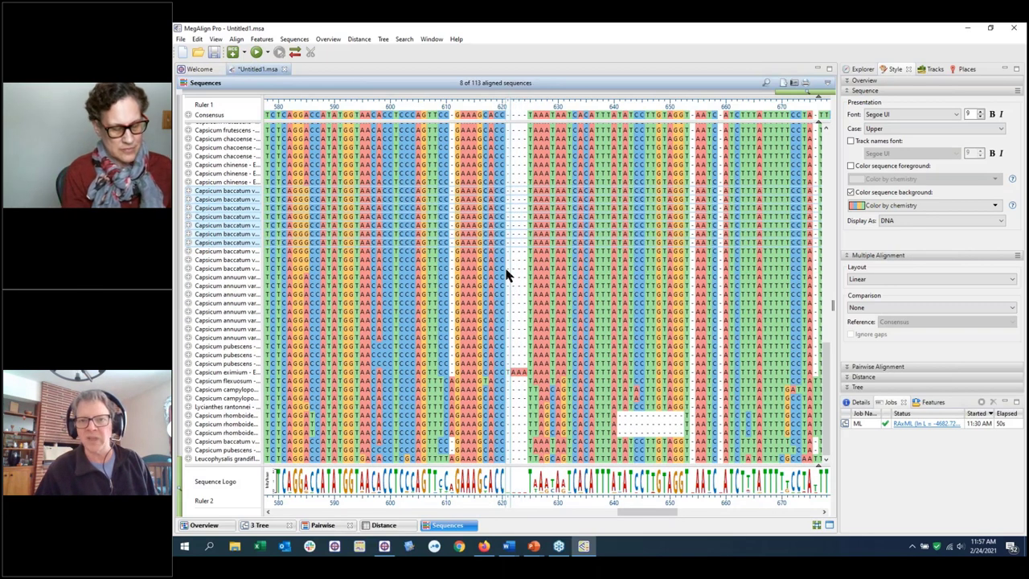